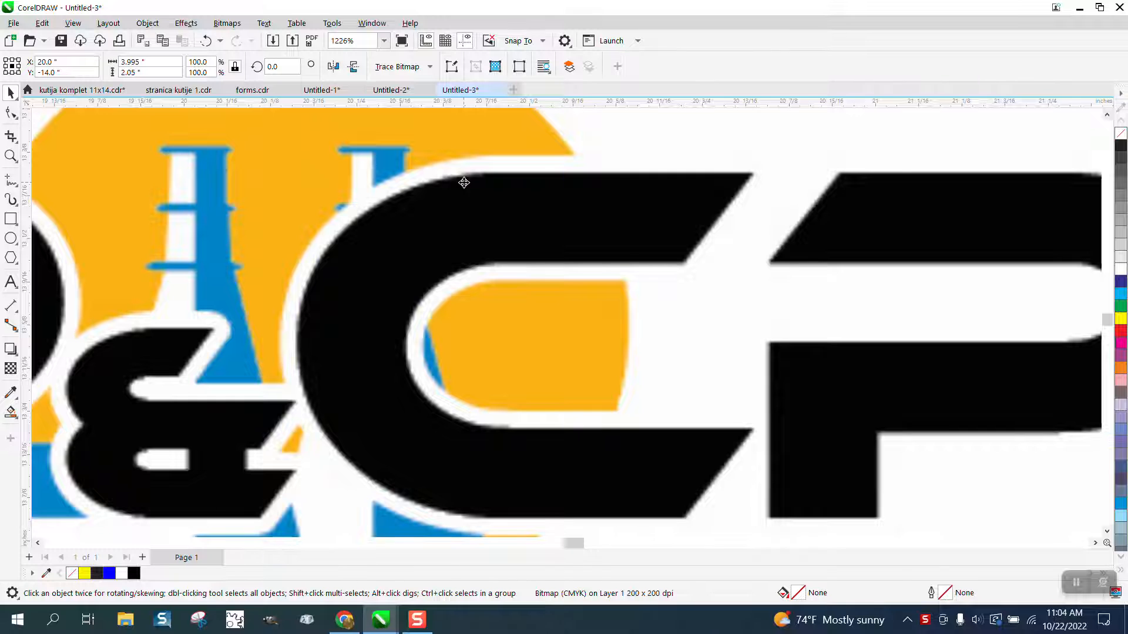
- Trace the logo bitmap with Outline Trace using the Clipart image type, keeping the default PowerTRACE settings
scroll(484, 223, down, 6)
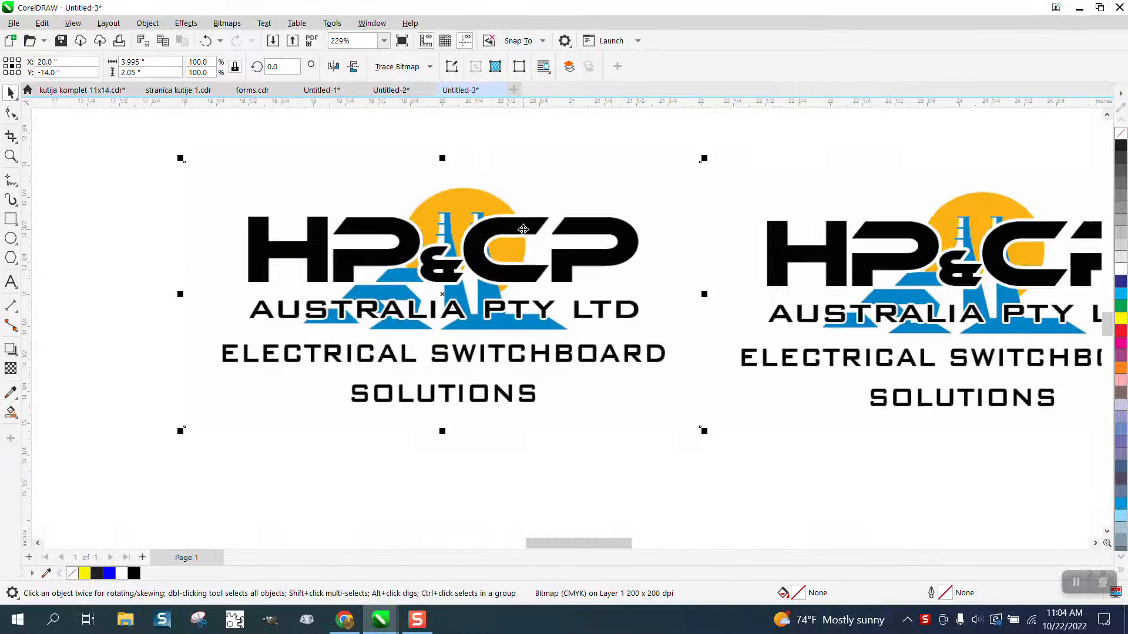
scroll(523, 229, down, 1)
drag(846, 260, 881, 249)
click(598, 257)
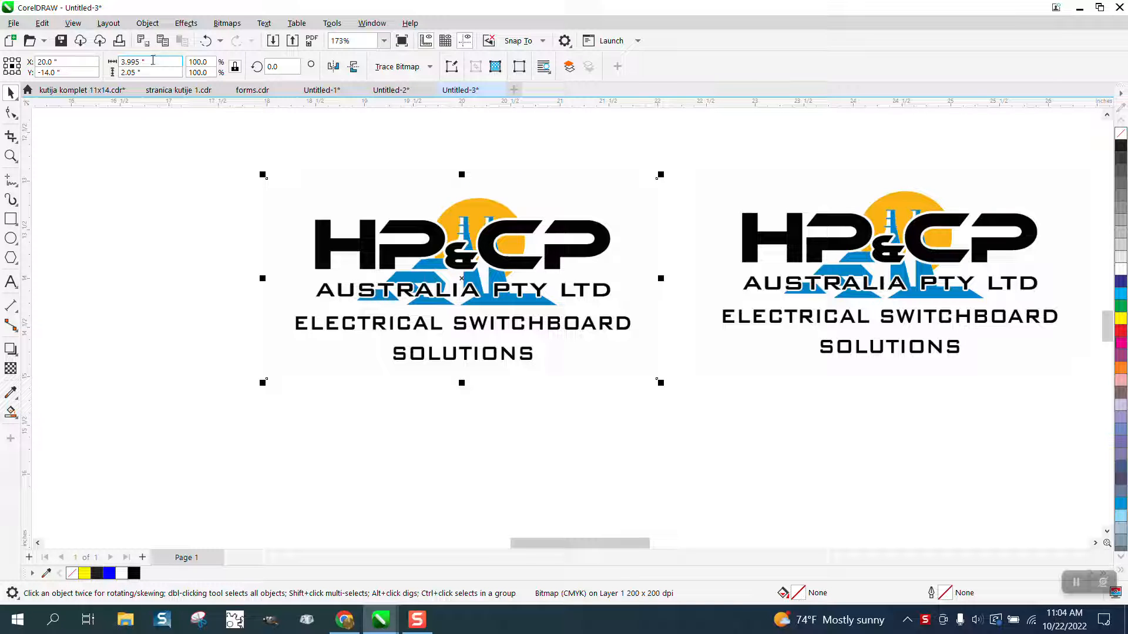
click(430, 67)
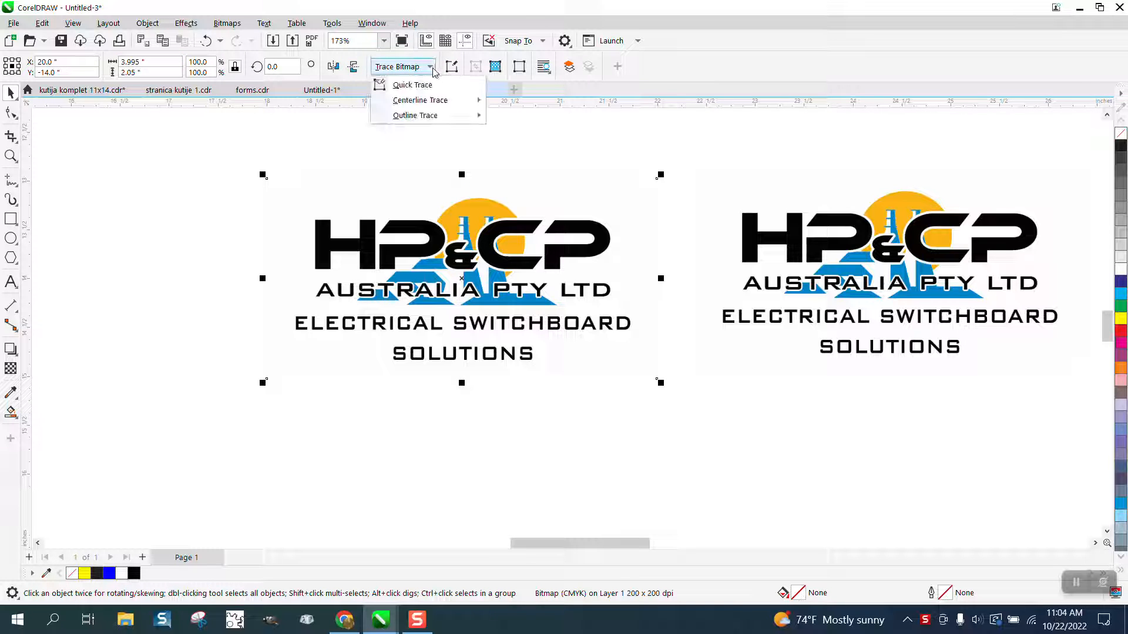
mouse_move(433, 118)
click(520, 163)
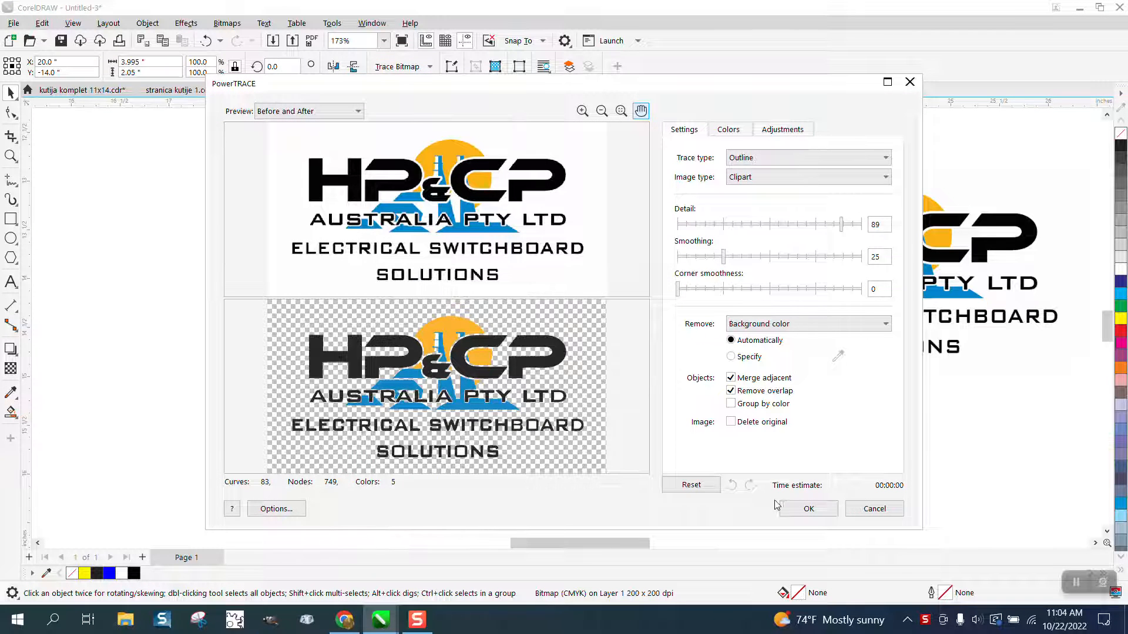
click(803, 508)
- Move the traced logo group to the left, away from the original bitmap
scroll(596, 374, down, 3)
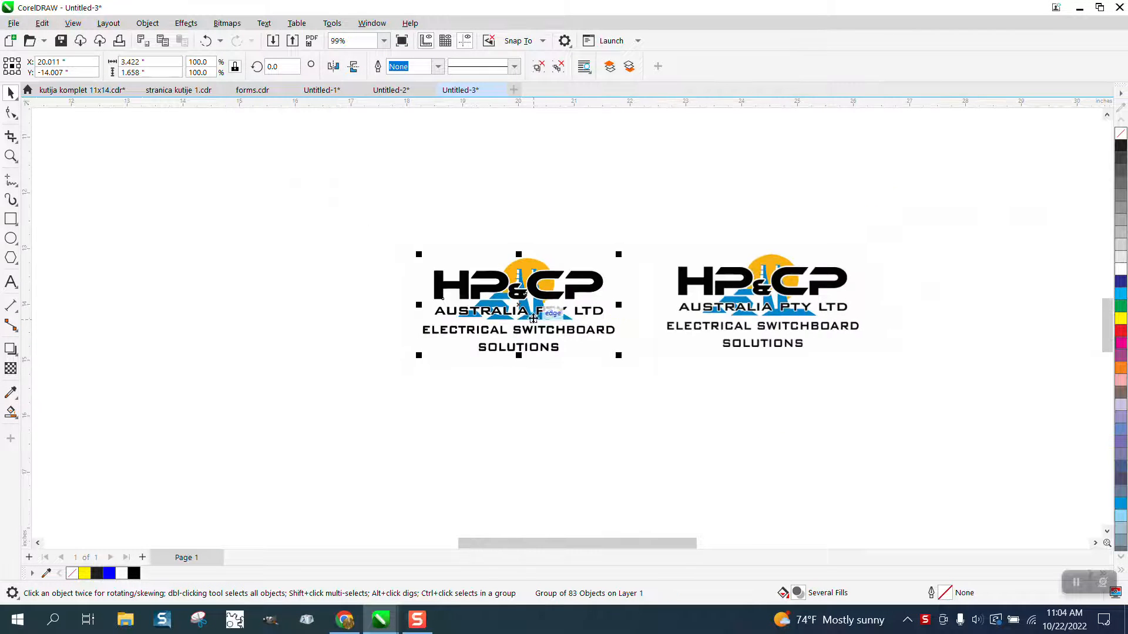
drag(521, 310, 256, 309)
- Draw a rectangle about 5.15 × 2.84 in around the traced logo and fill it yellow
click(11, 219)
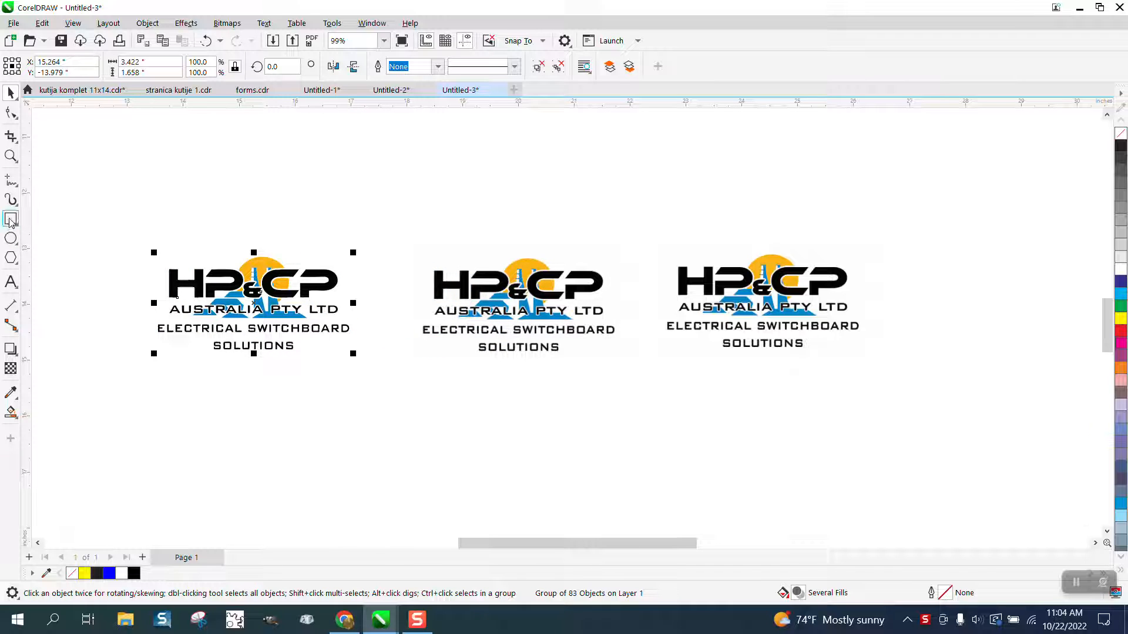
drag(102, 219, 392, 377)
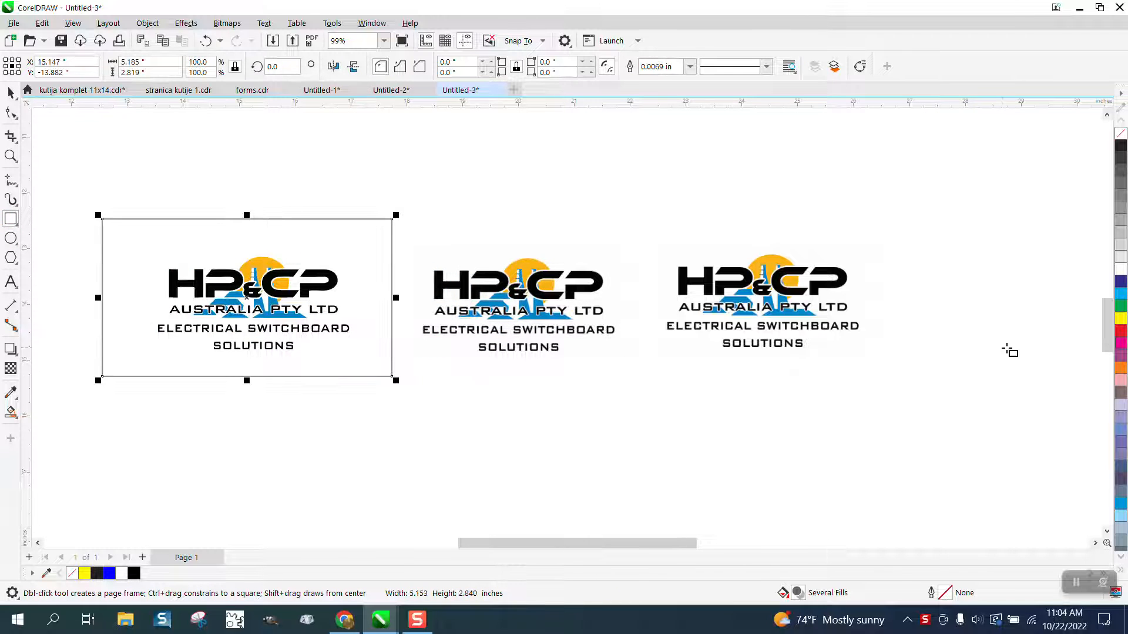
click(1120, 318)
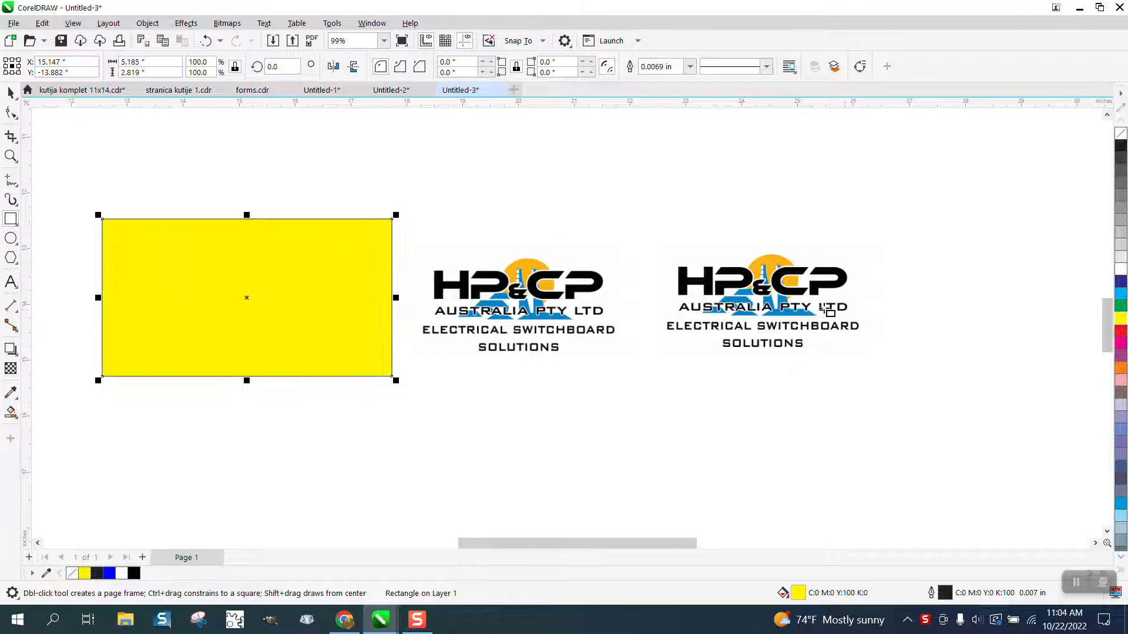
- Send the yellow rectangle to the back of the page behind the logo
click(147, 23)
mouse_move(162, 242)
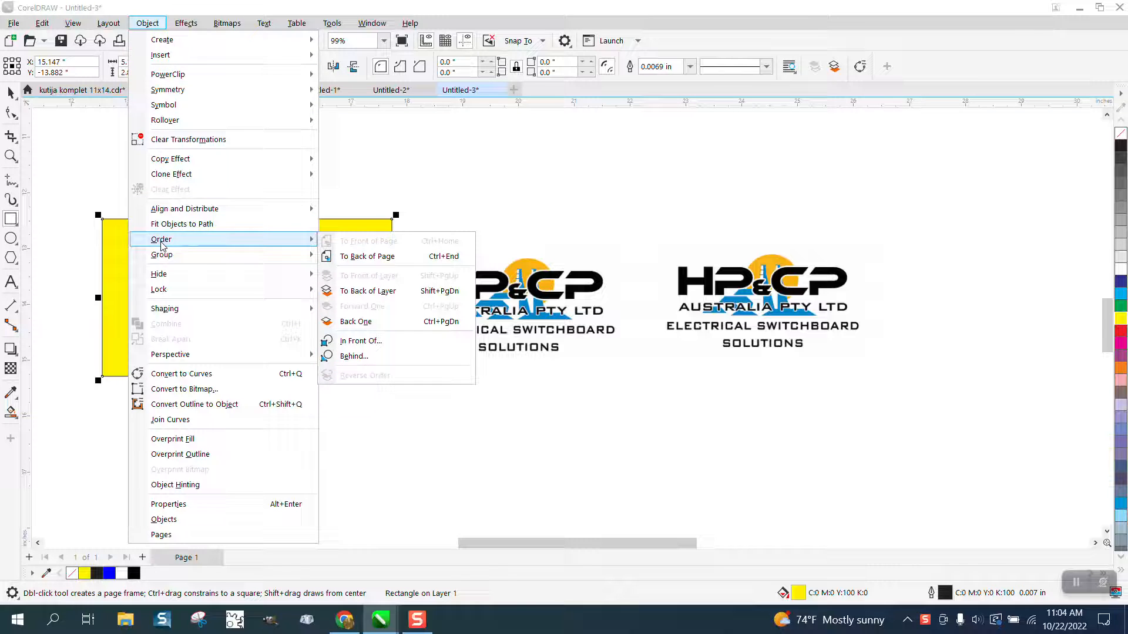
click(365, 257)
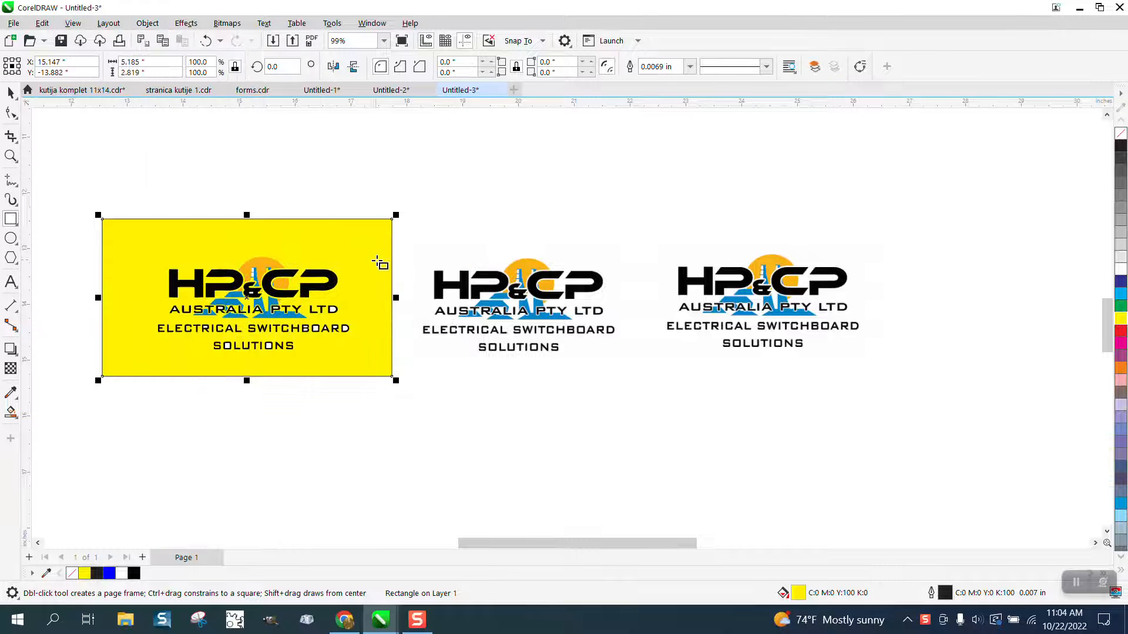
- Zoom in to inspect the traced logo's edges against the yellow background
click(11, 155)
drag(153, 210, 496, 433)
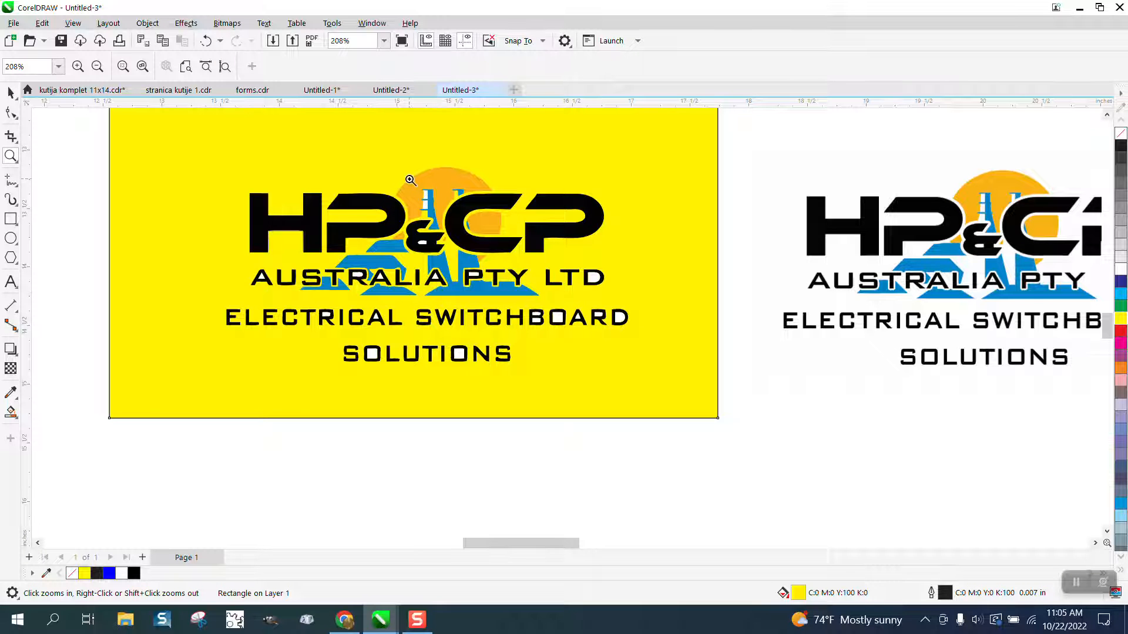
drag(411, 181, 475, 228)
scroll(414, 211, down, 1)
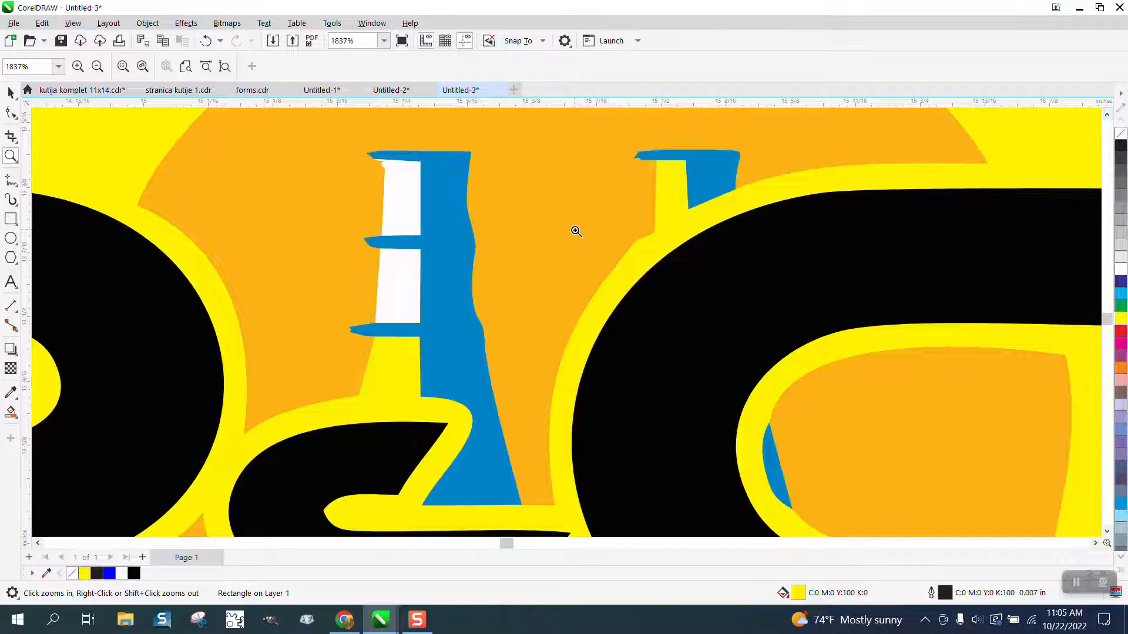
scroll(576, 232, down, 3)
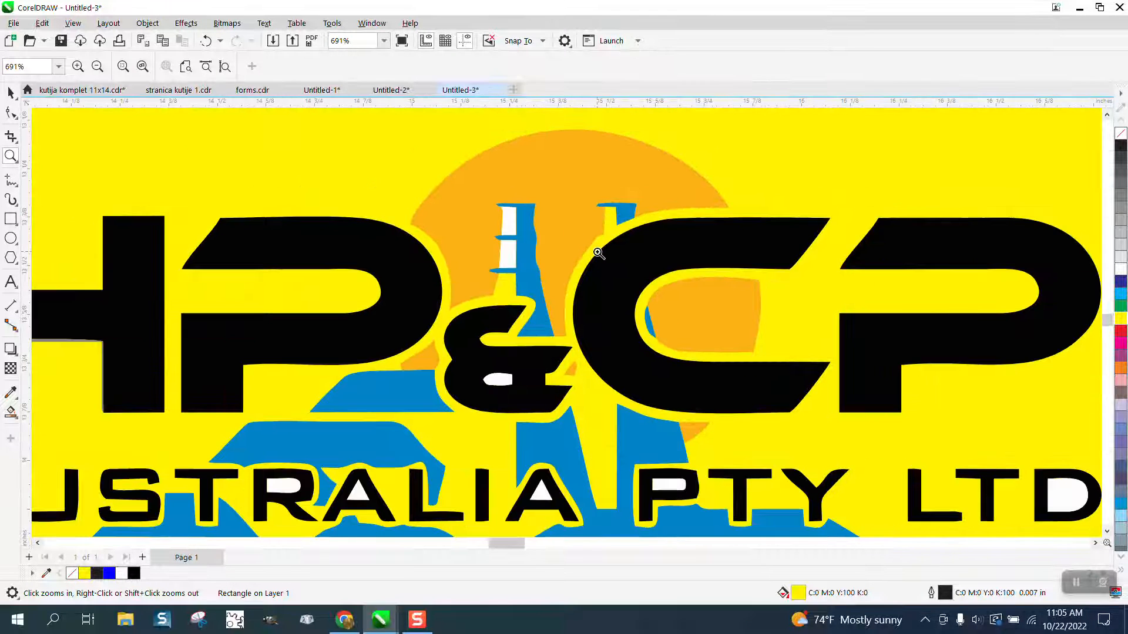
scroll(598, 253, down, 3)
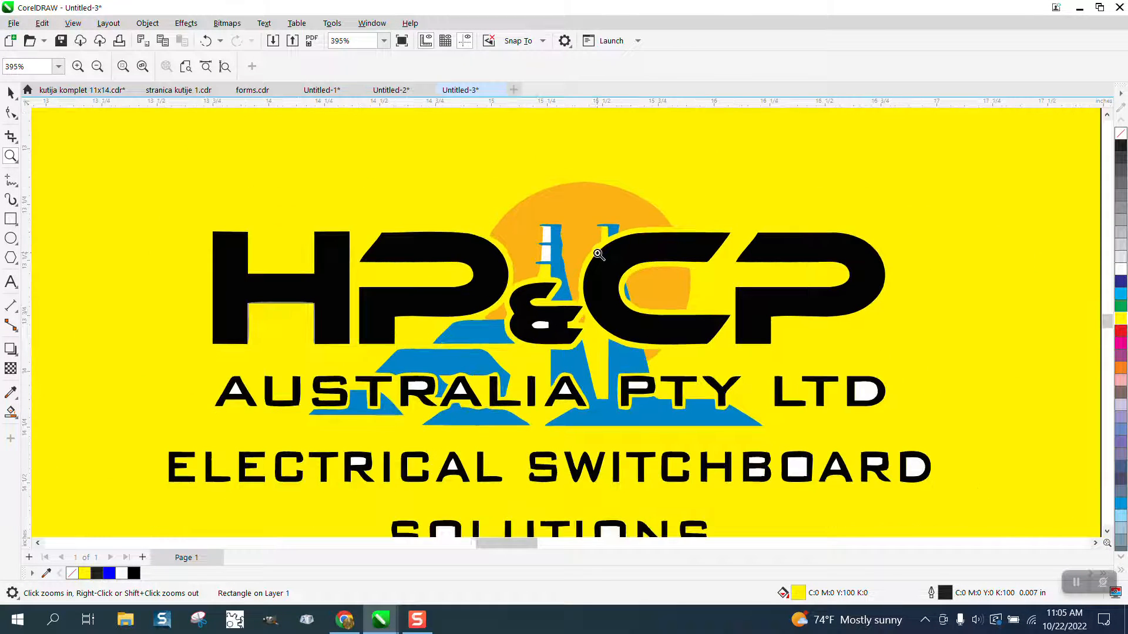
scroll(597, 257, down, 1)
key(F3)
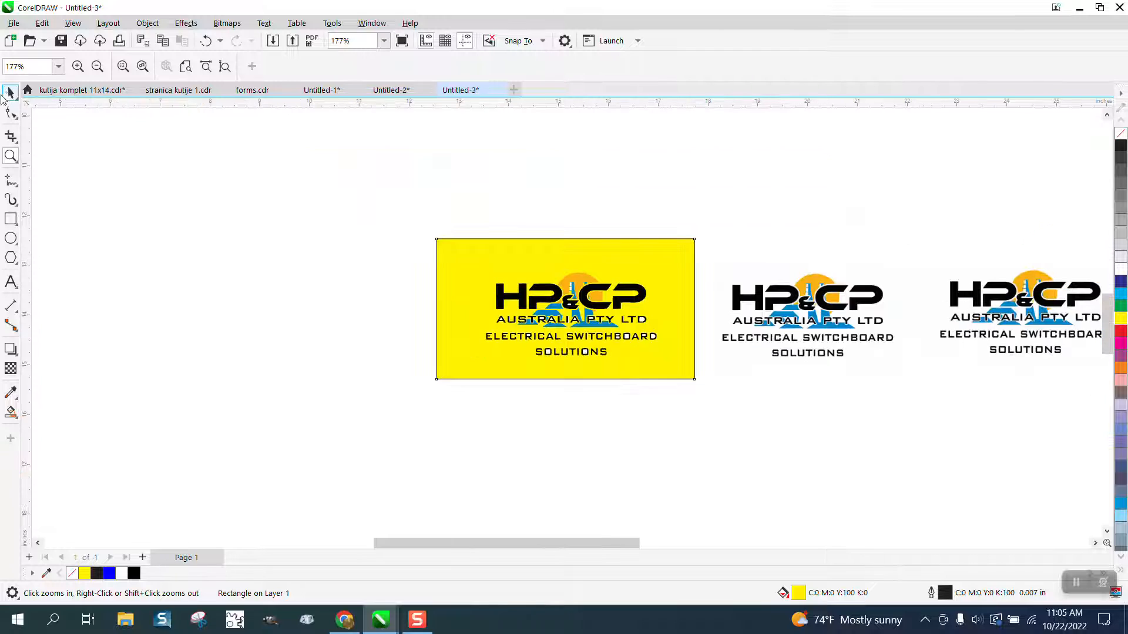
- Select the yellow rectangle and lock it in place
click(8, 93)
drag(452, 220, 505, 321)
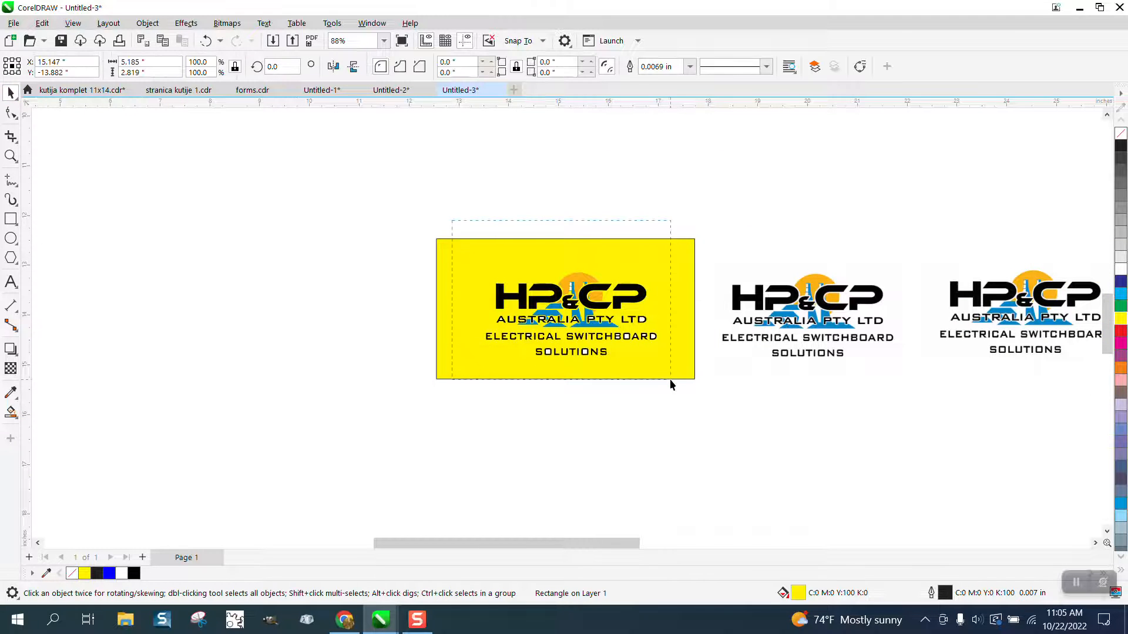
drag(670, 380, 671, 381)
click(691, 280)
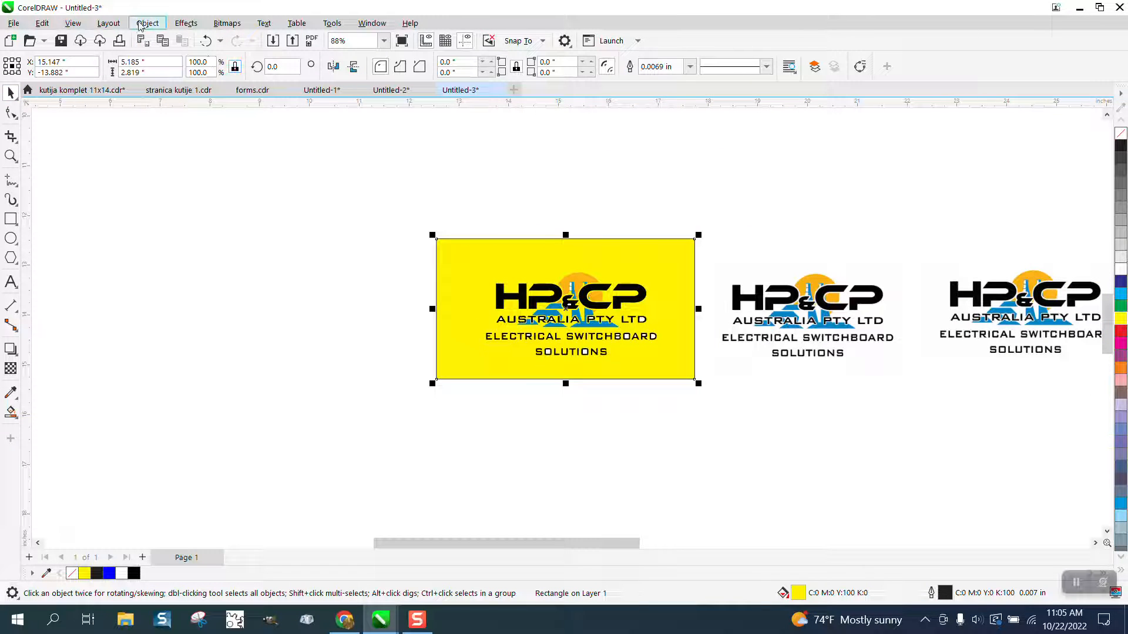
click(141, 24)
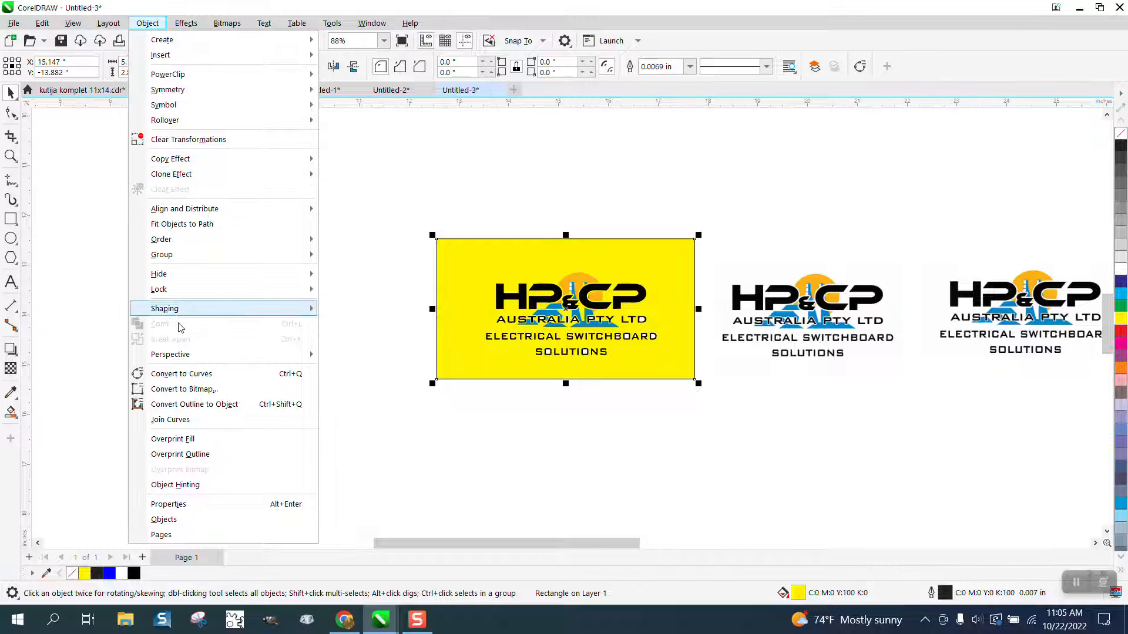
mouse_move(182, 290)
click(339, 292)
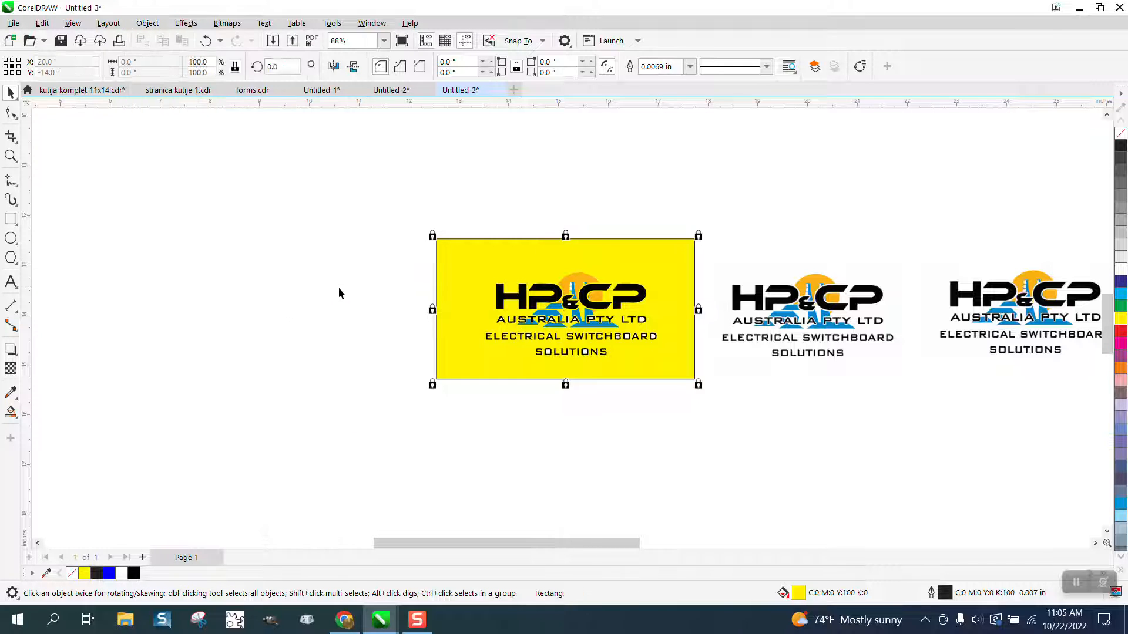
key(Escape)
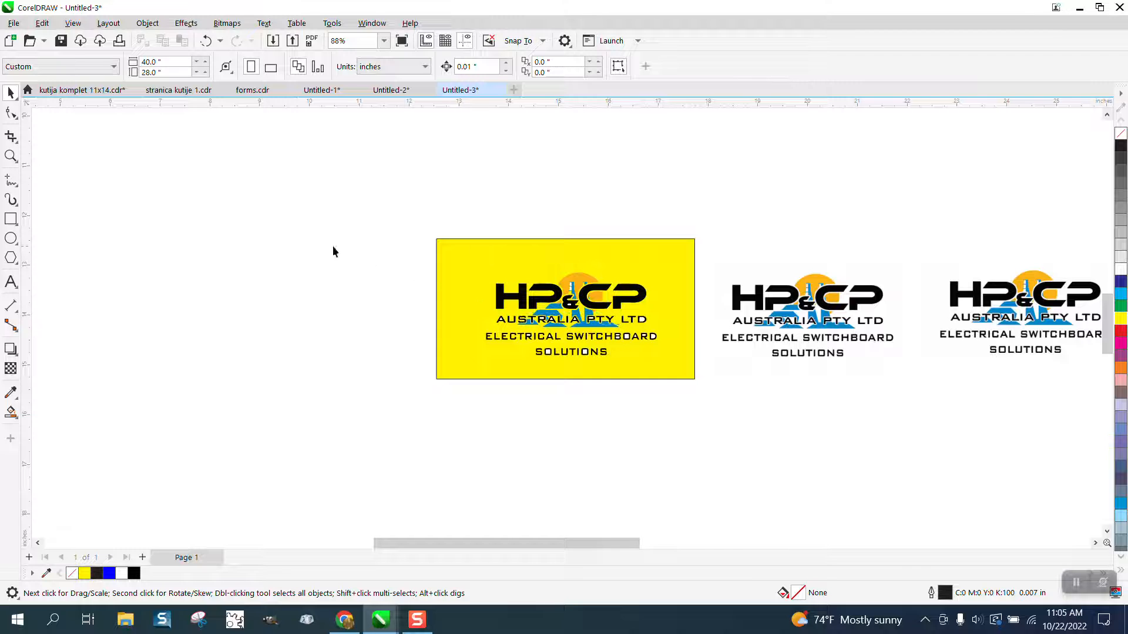
- Zoom in on the logo, select the traced logo group and ungroup it
click(10, 156)
drag(444, 248, 685, 383)
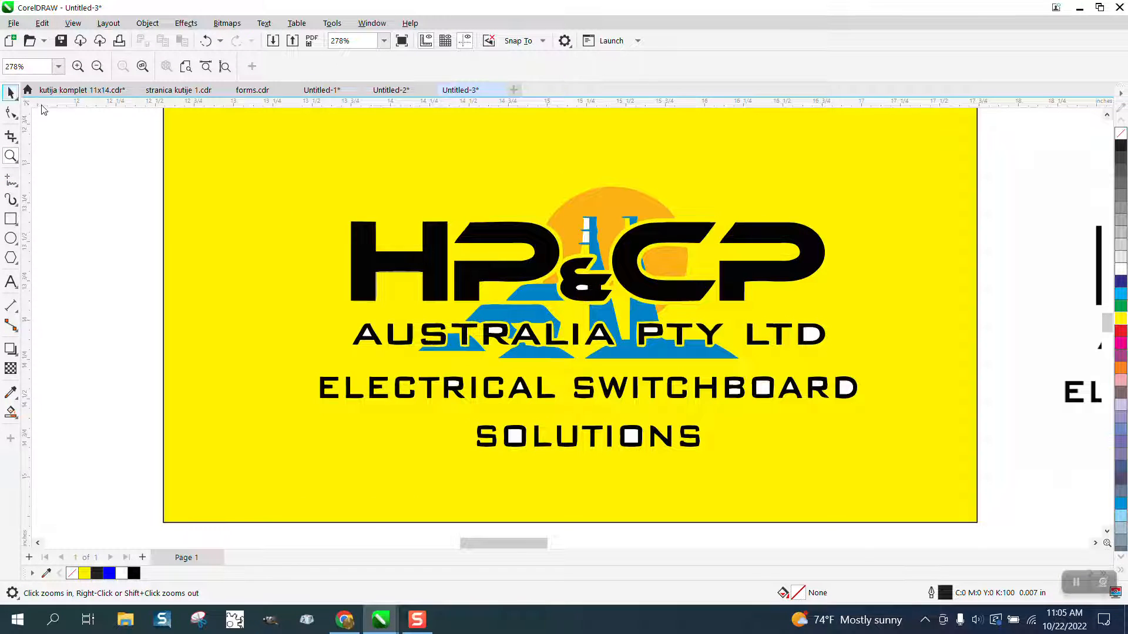
key(space)
click(433, 247)
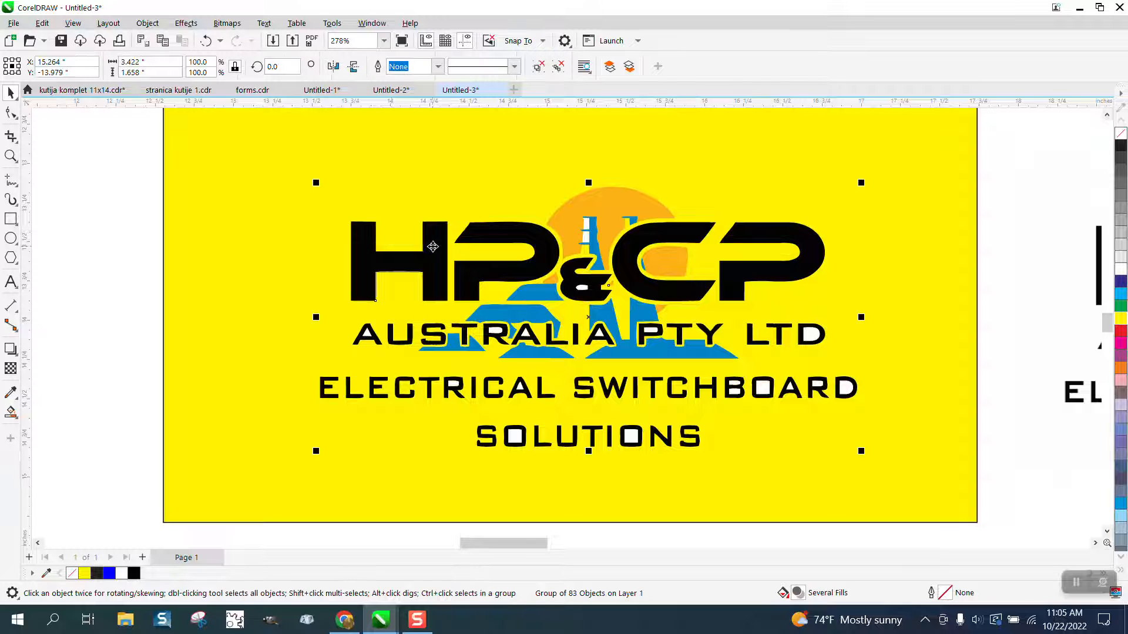
click(148, 23)
mouse_move(170, 254)
click(341, 272)
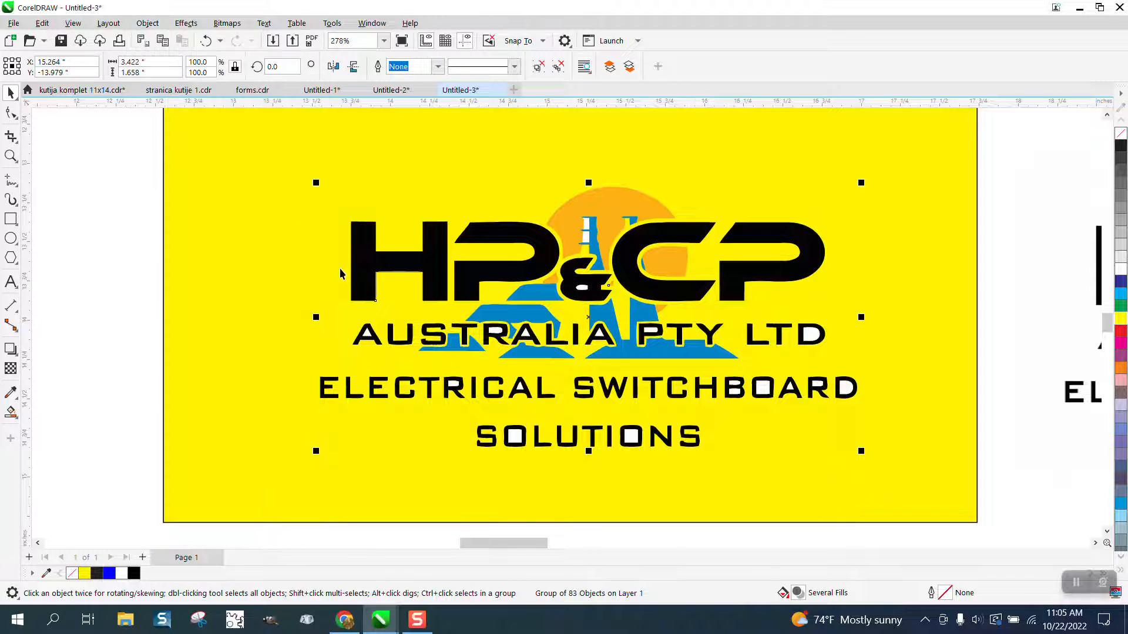
click(142, 197)
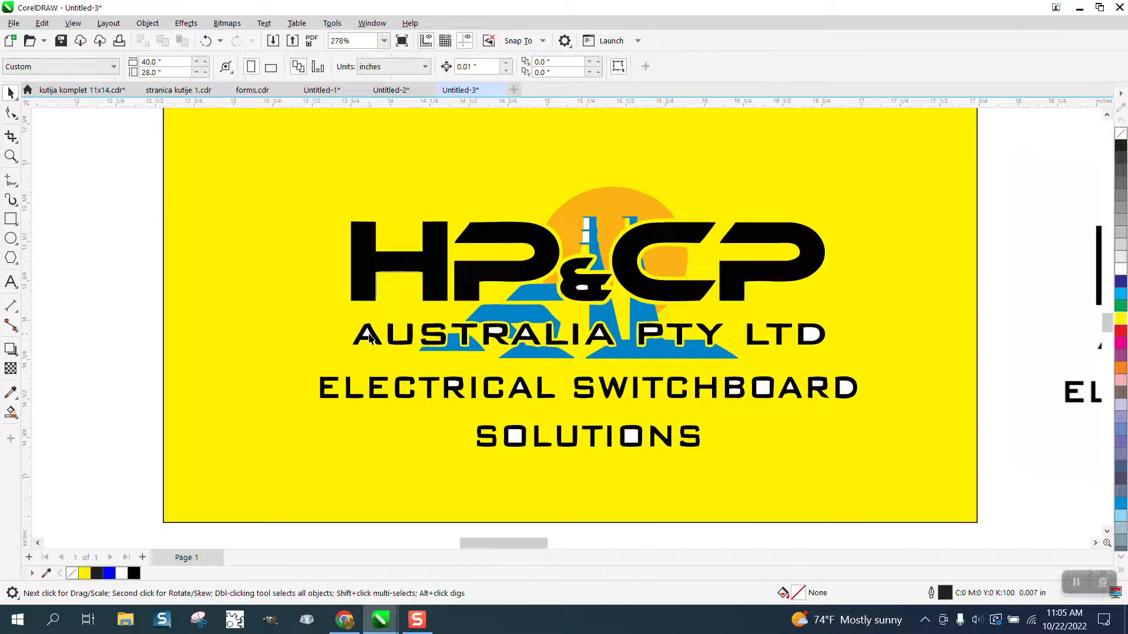
click(370, 337)
key(Escape)
- Build a Find Objects query for a uniform color fill, sampling the white C0 M0 Y0 K0 color from the logo
click(42, 23)
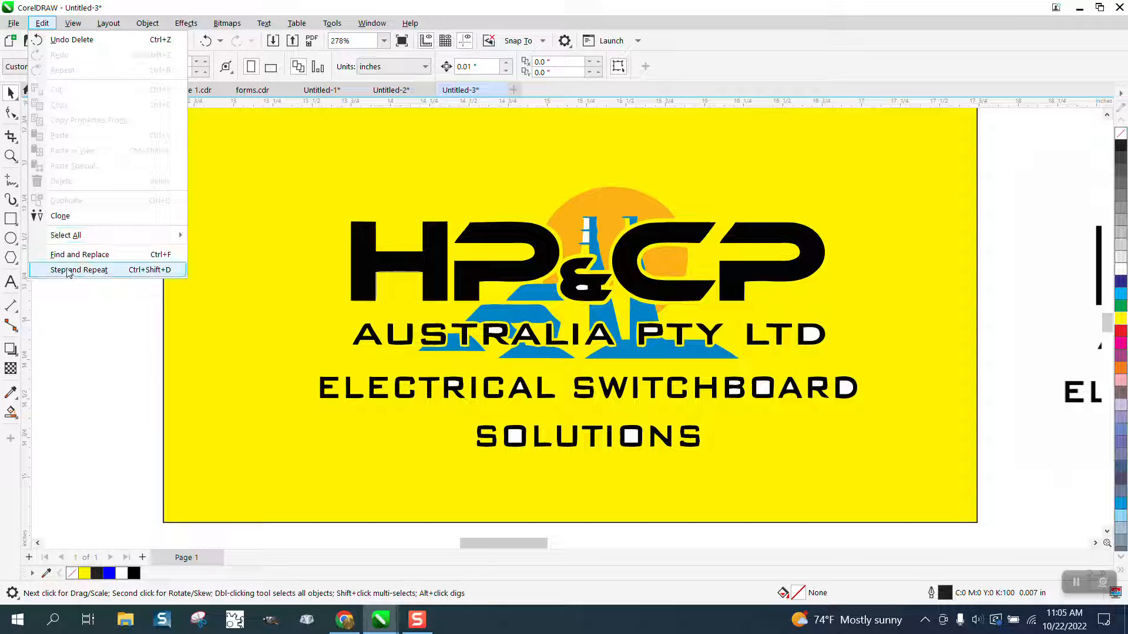
click(81, 254)
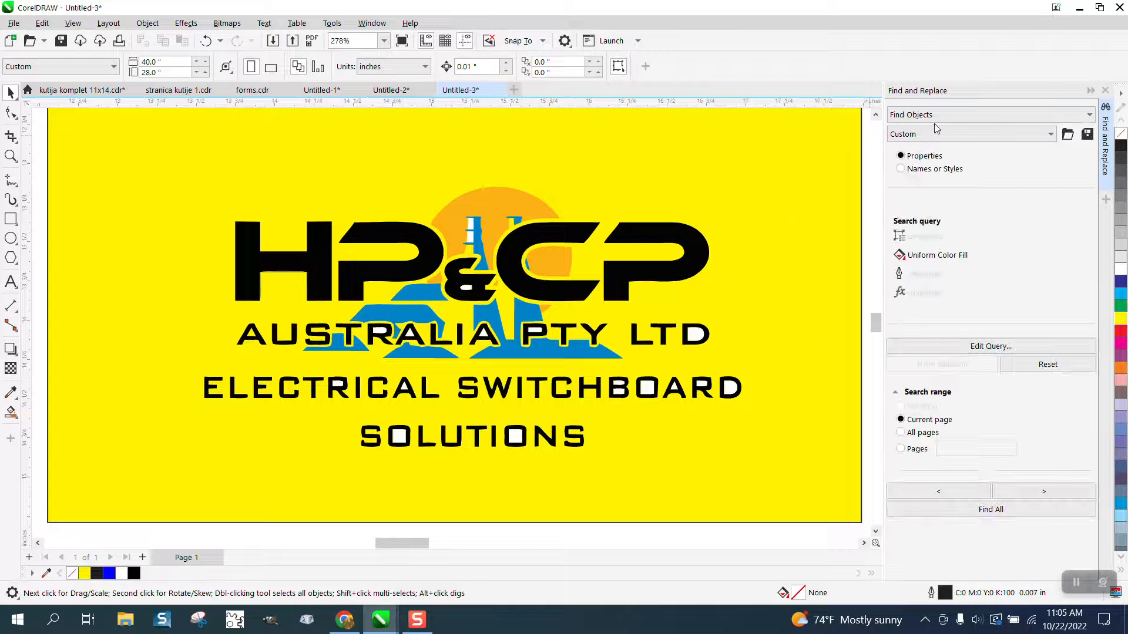
click(990, 346)
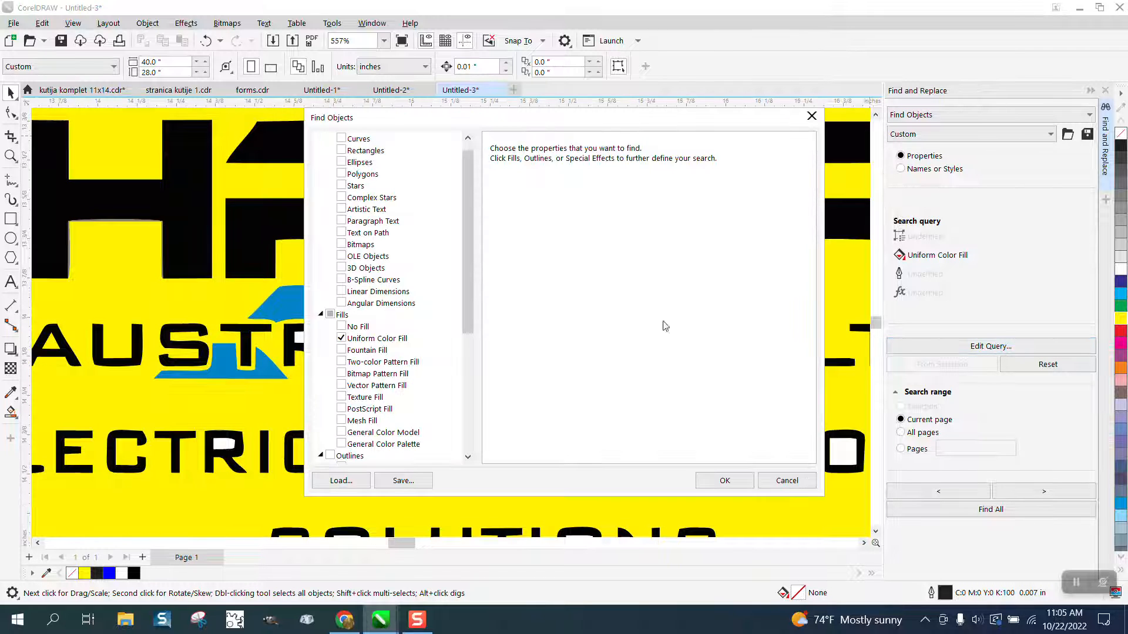
click(390, 339)
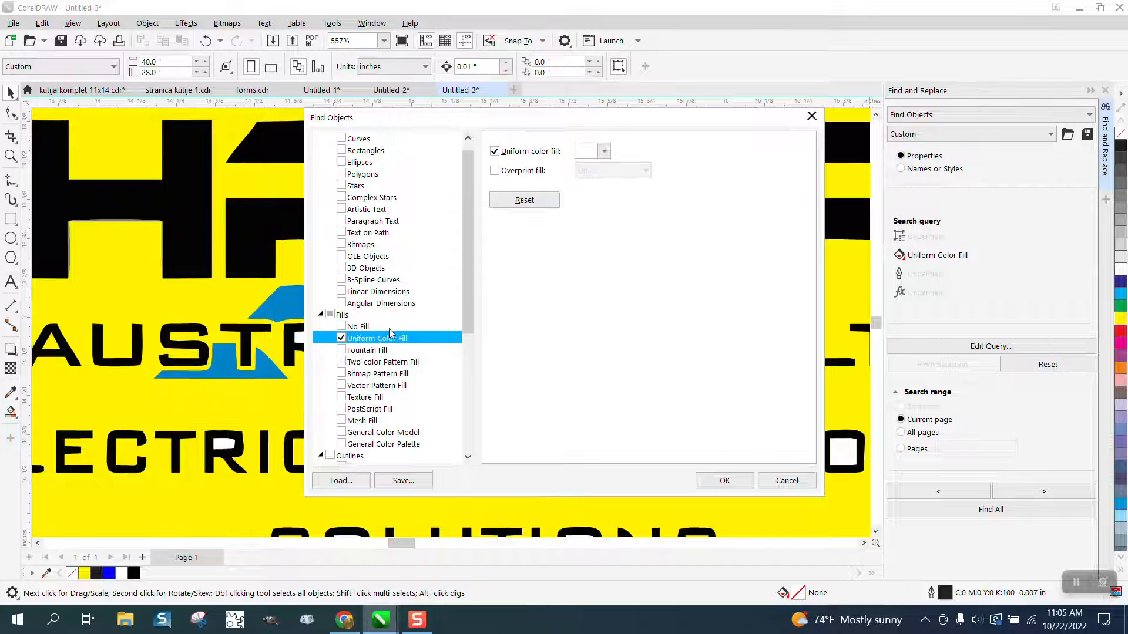
click(604, 151)
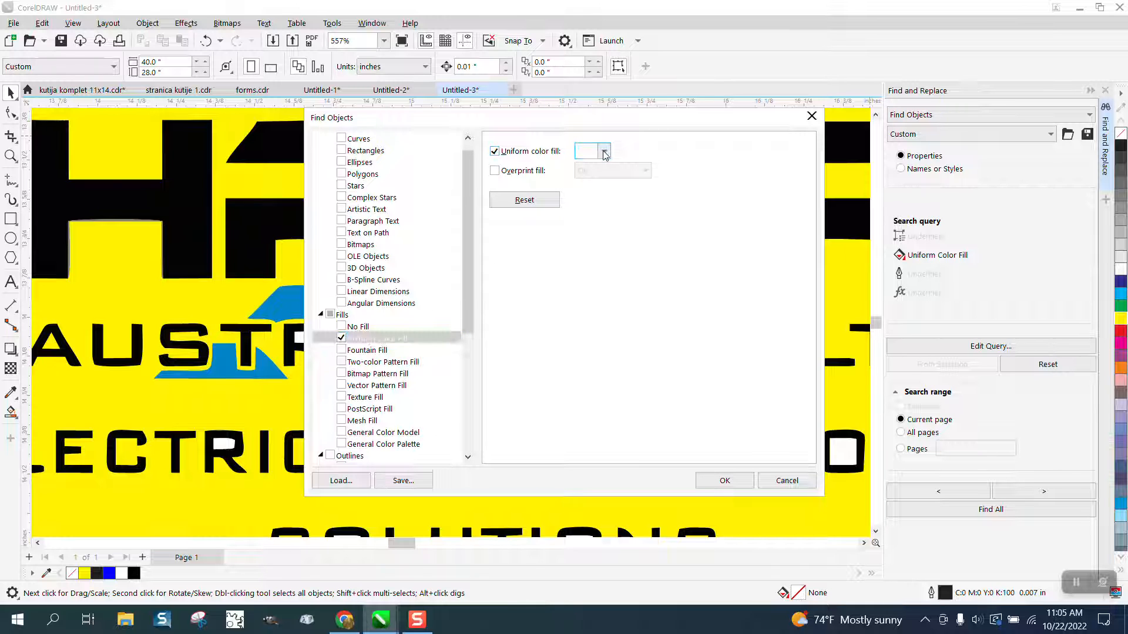
click(717, 358)
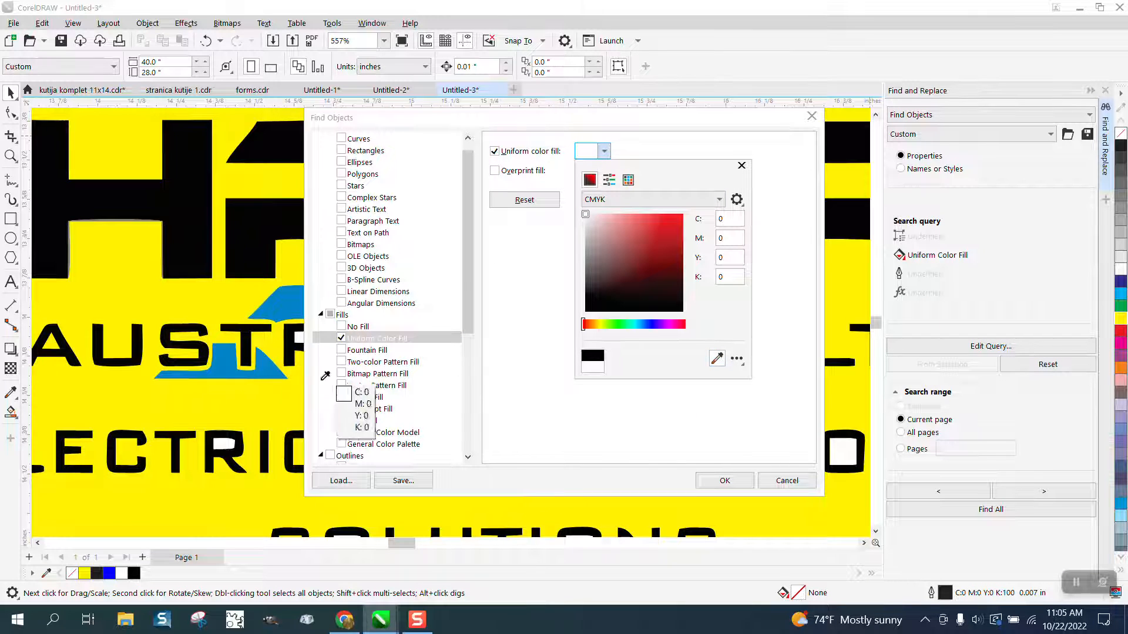
click(226, 444)
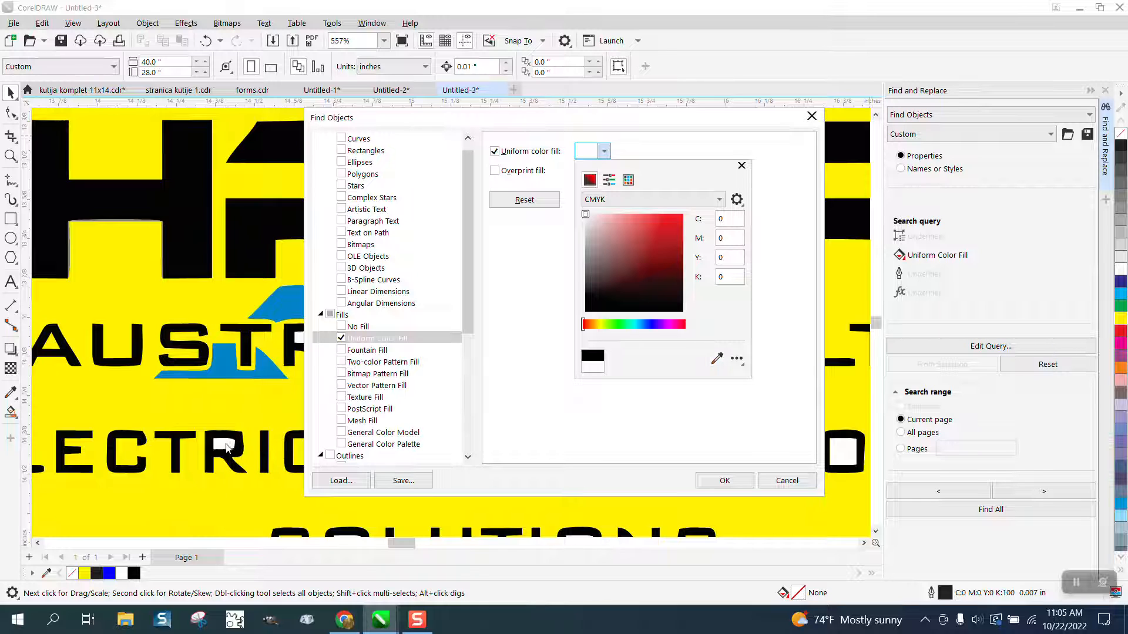
click(729, 481)
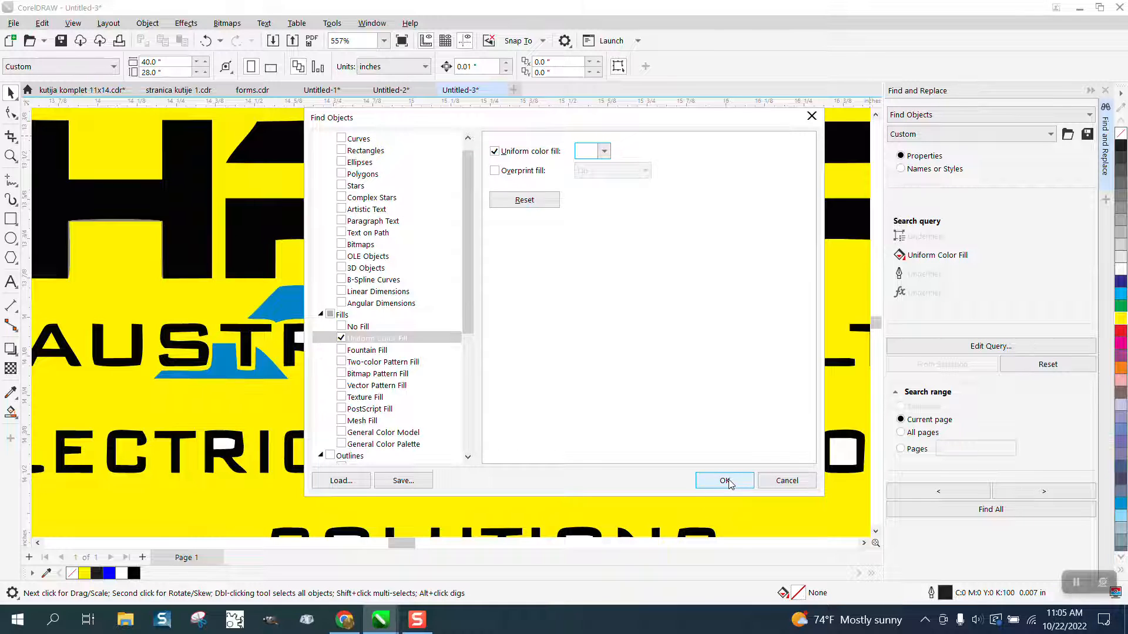
click(726, 481)
- Find all objects matching the white fill query on the current page
click(962, 516)
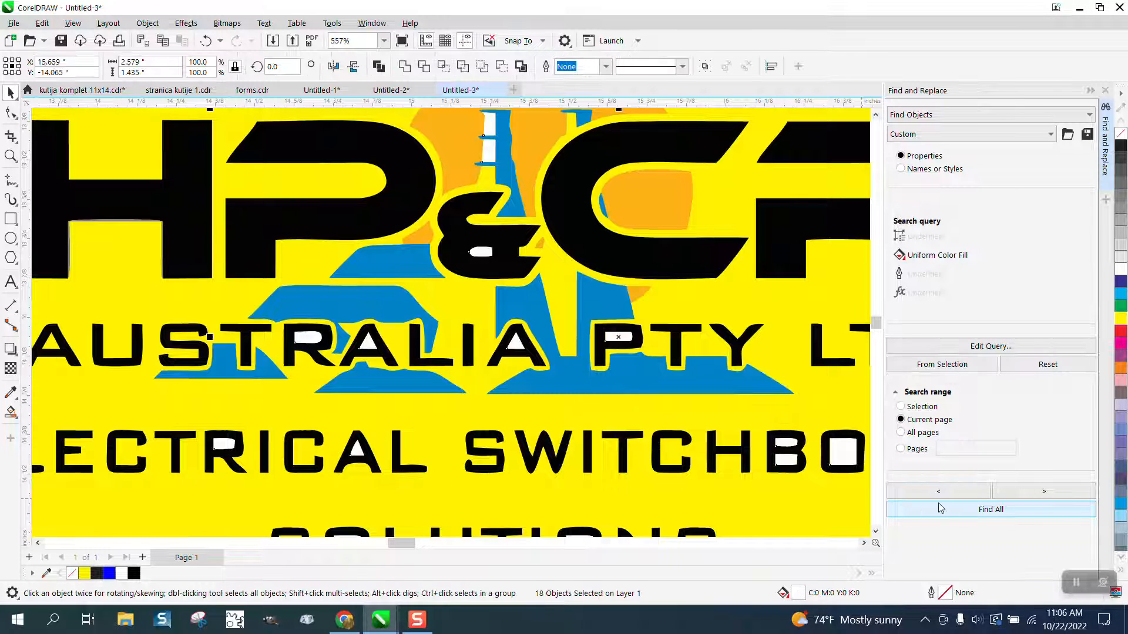
key(Escape)
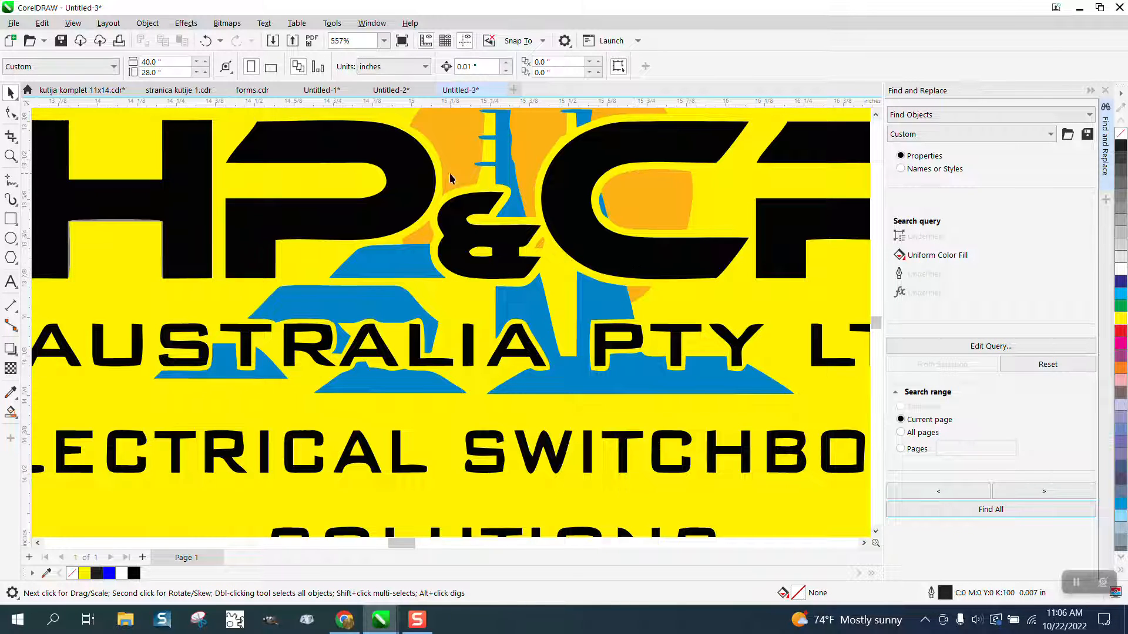
- Zoom in where the C meets the orange shape and delete nodes along the orange shape's edge with the Shape tool
click(640, 148)
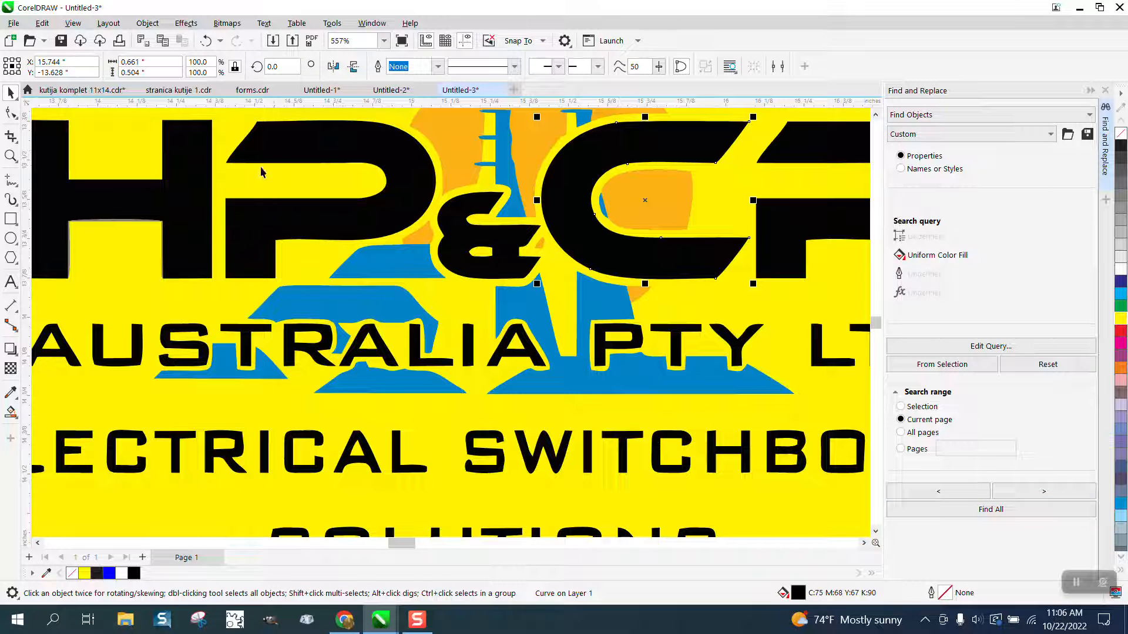
click(10, 156)
drag(536, 120, 622, 190)
click(10, 112)
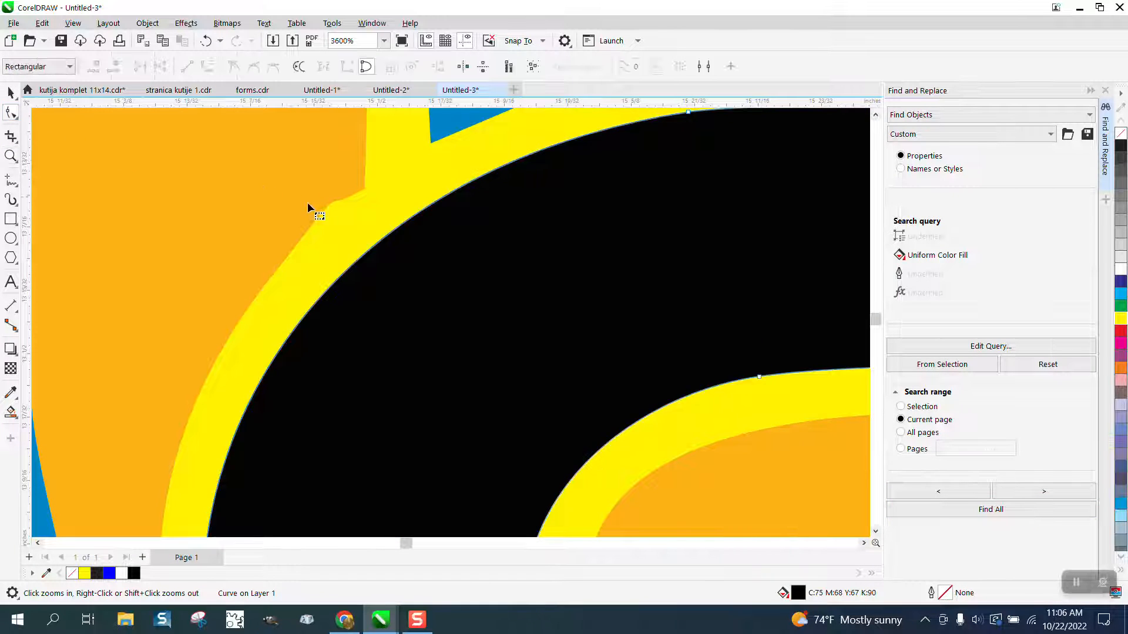
click(328, 204)
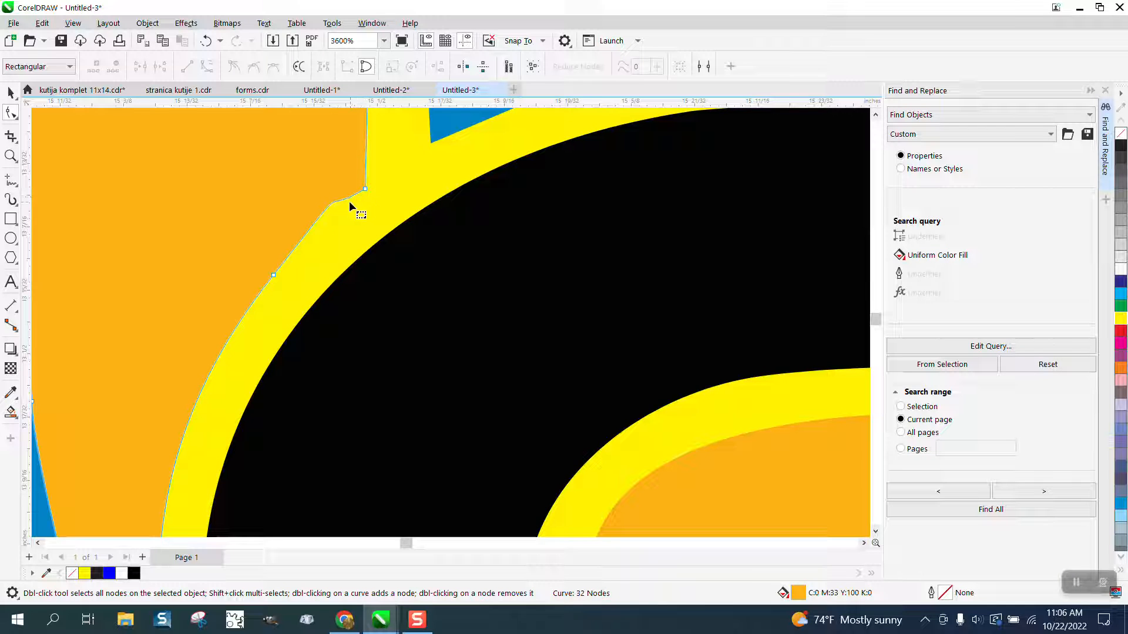
click(365, 189)
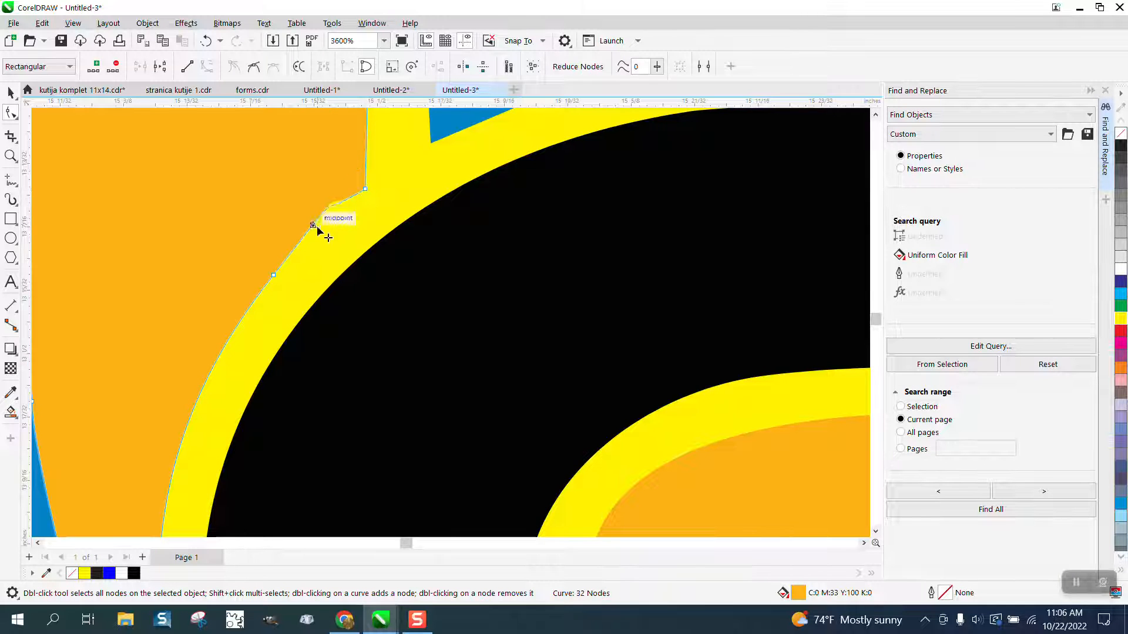
drag(317, 229, 311, 228)
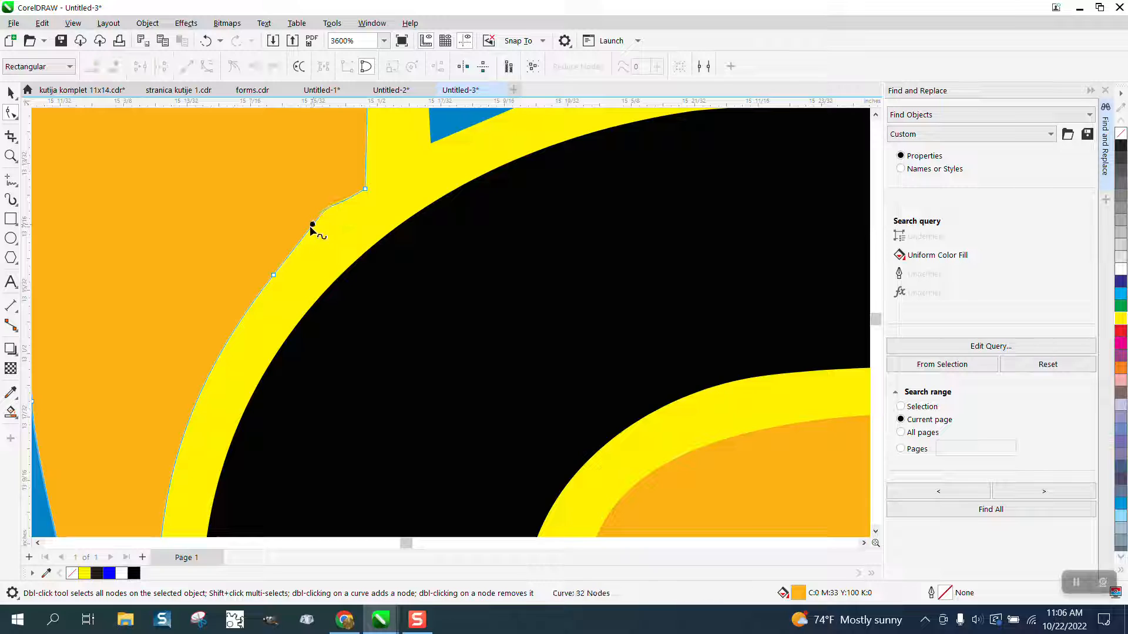
click(273, 274)
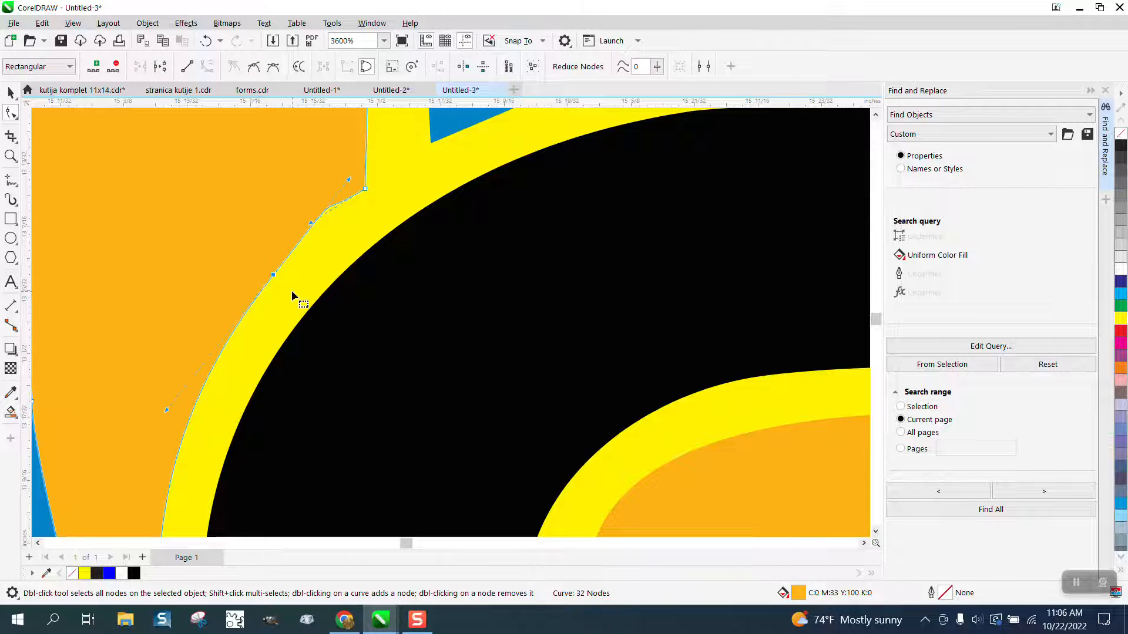
key(Delete)
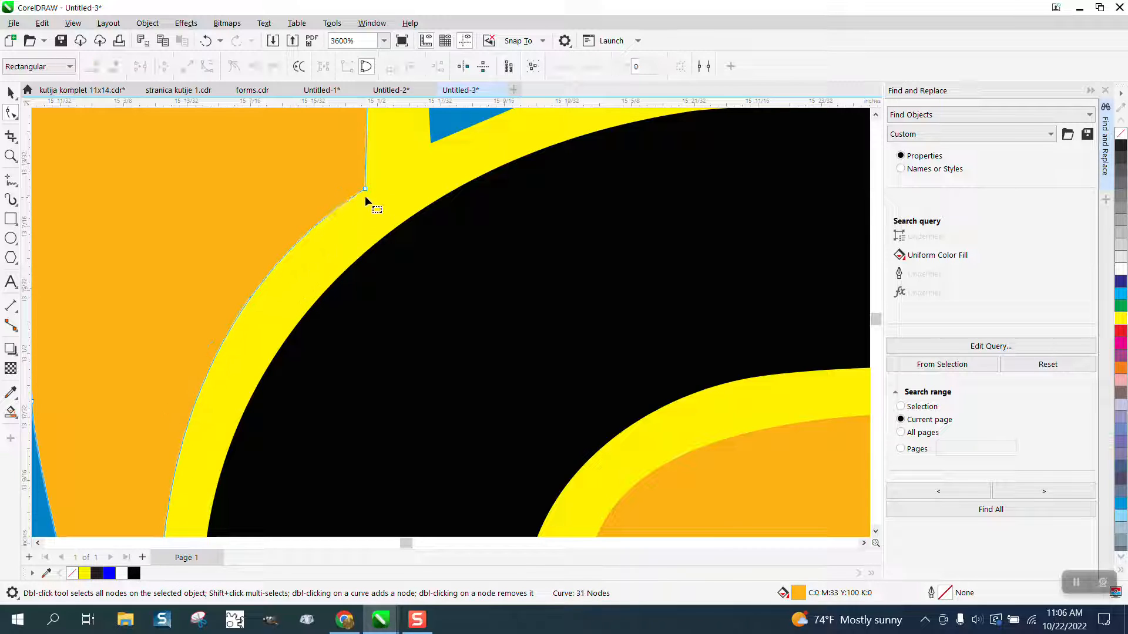
drag(365, 196, 191, 312)
scroll(491, 265, down, 3)
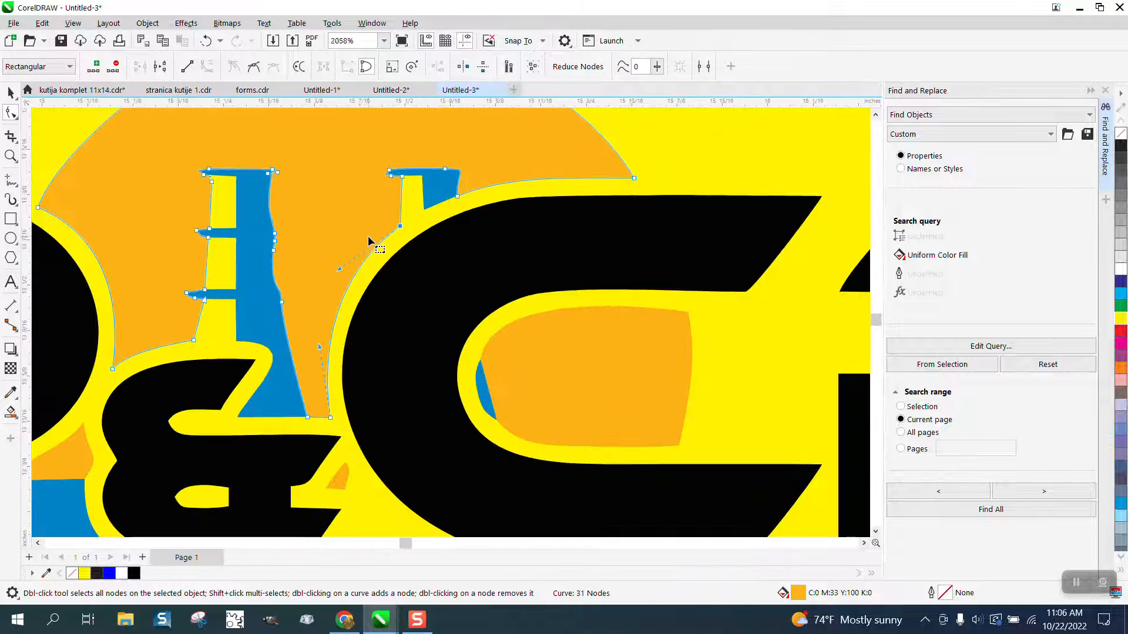
scroll(369, 240, down, 2)
click(11, 92)
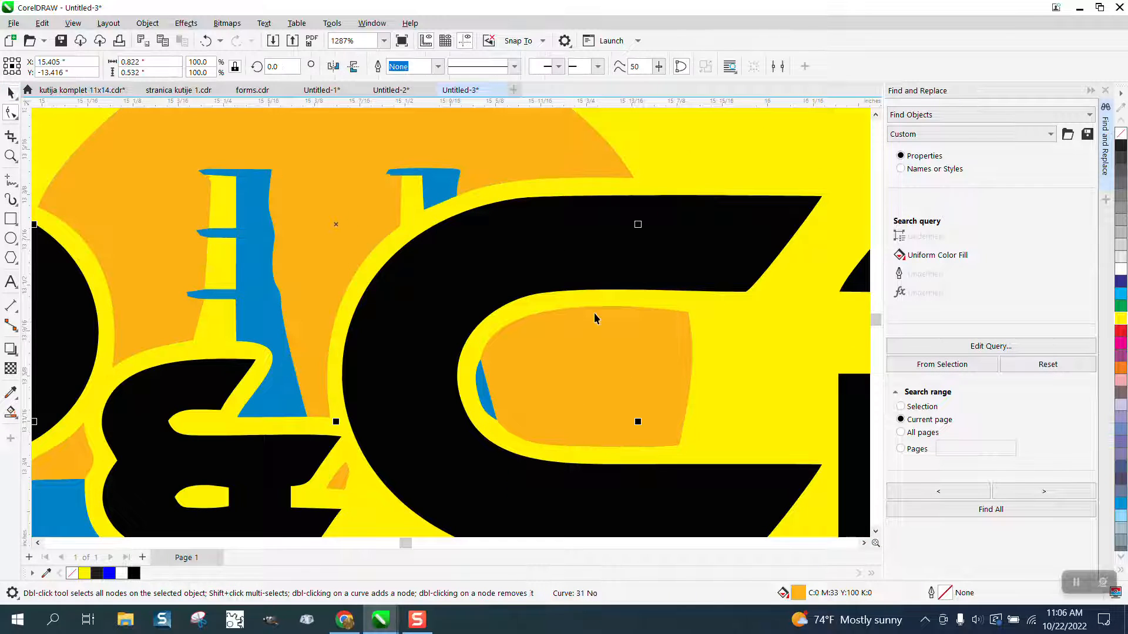
- Remove the C letter's fill and give it a black hairline outline
click(720, 280)
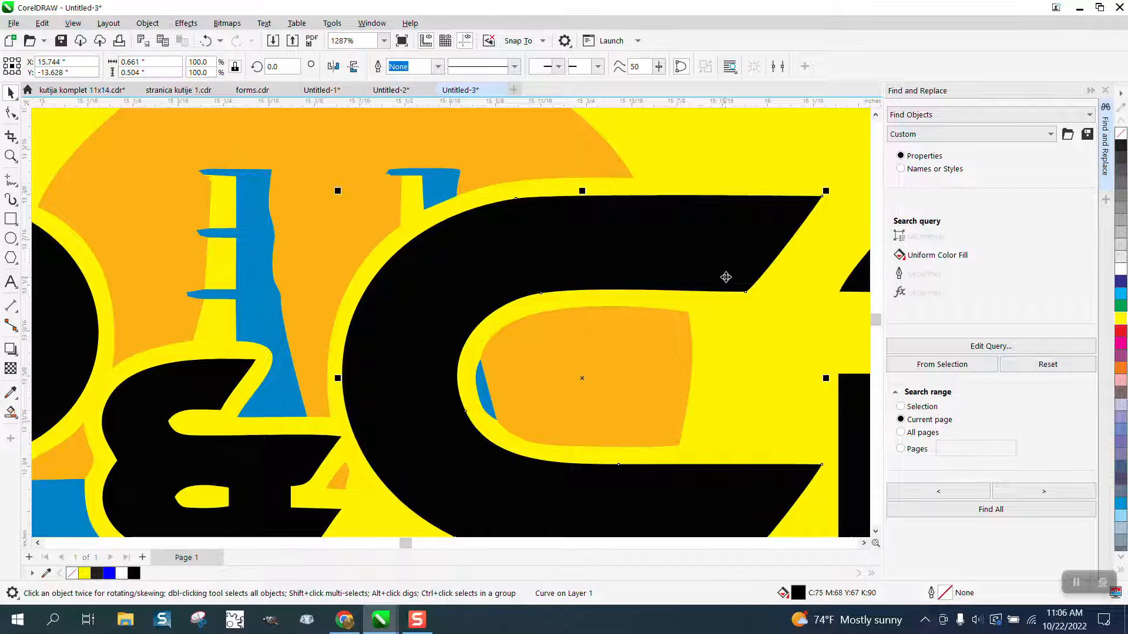
scroll(725, 267, down, 1)
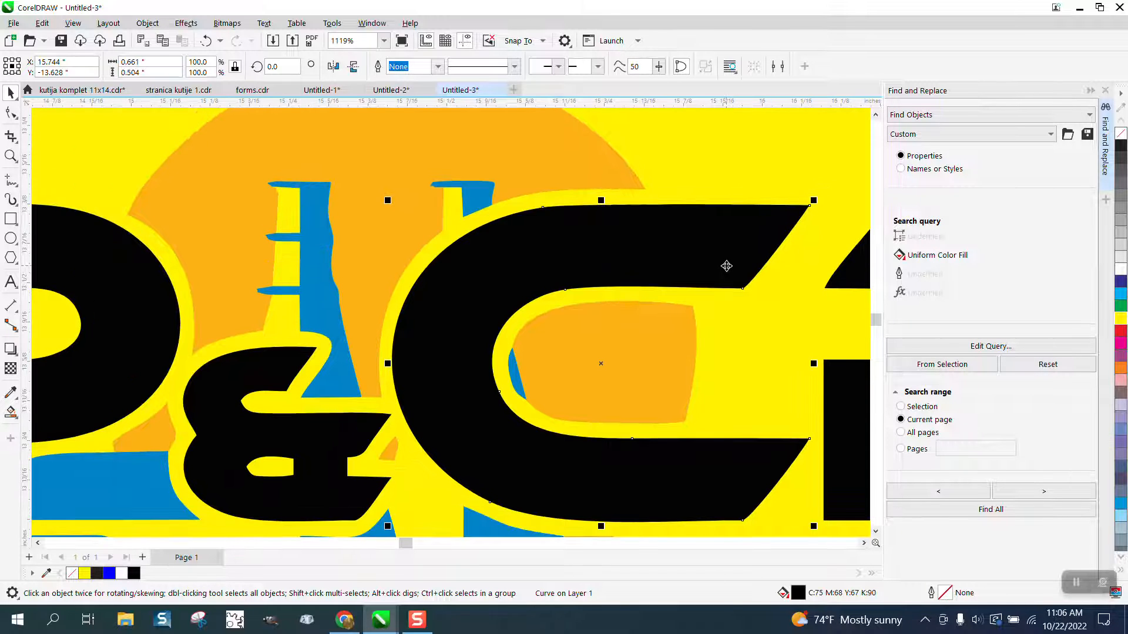
click(1121, 136)
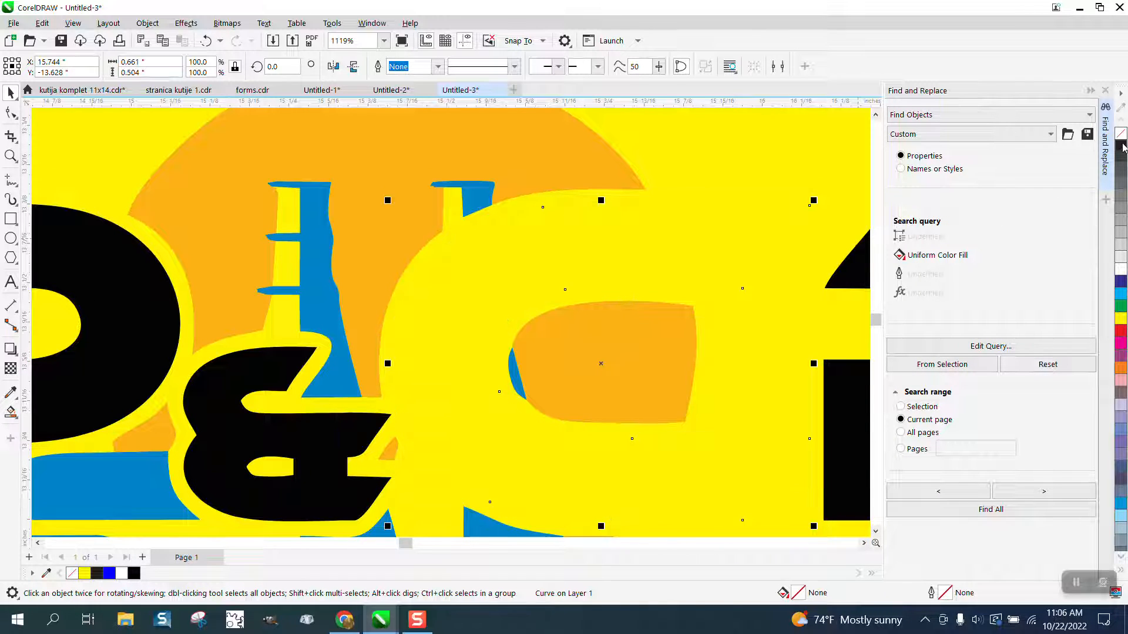
right_click(1122, 154)
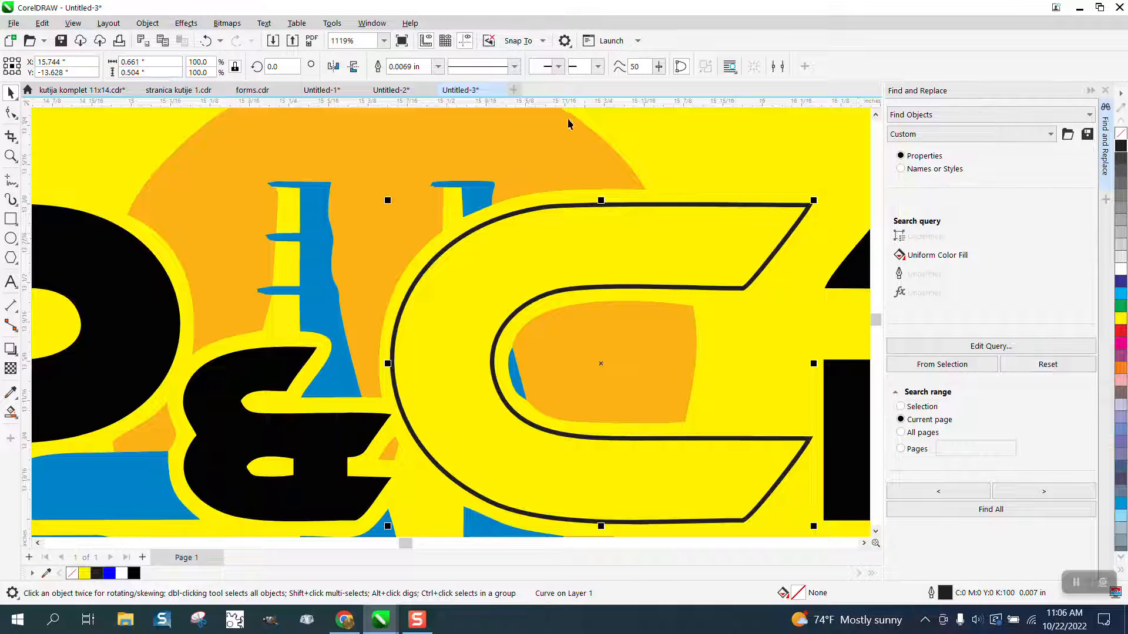
click(438, 67)
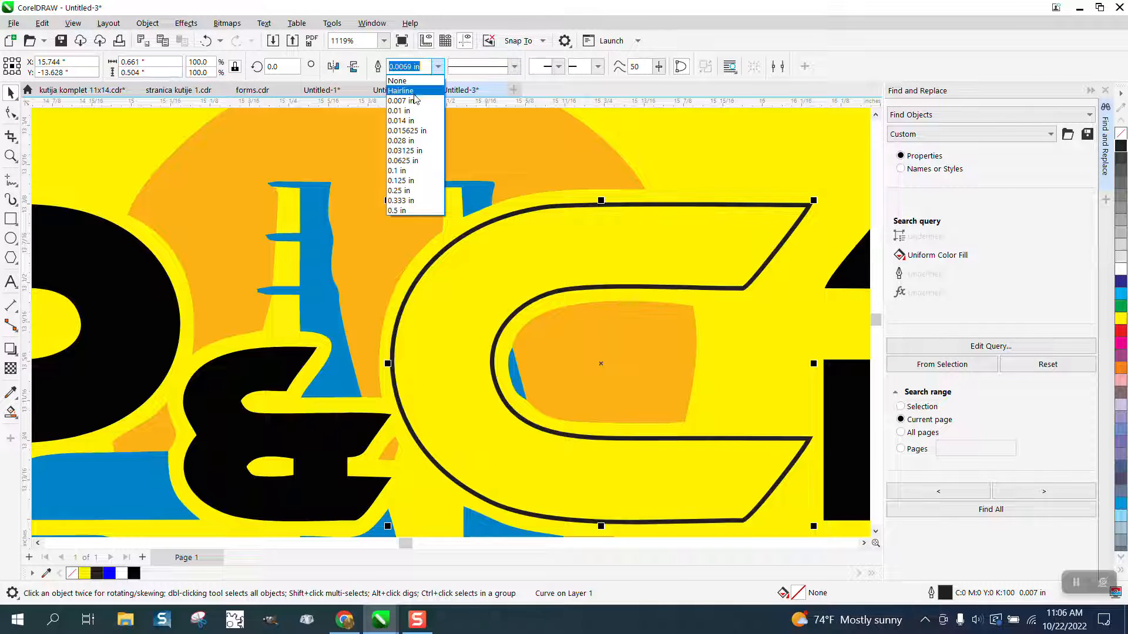
click(418, 91)
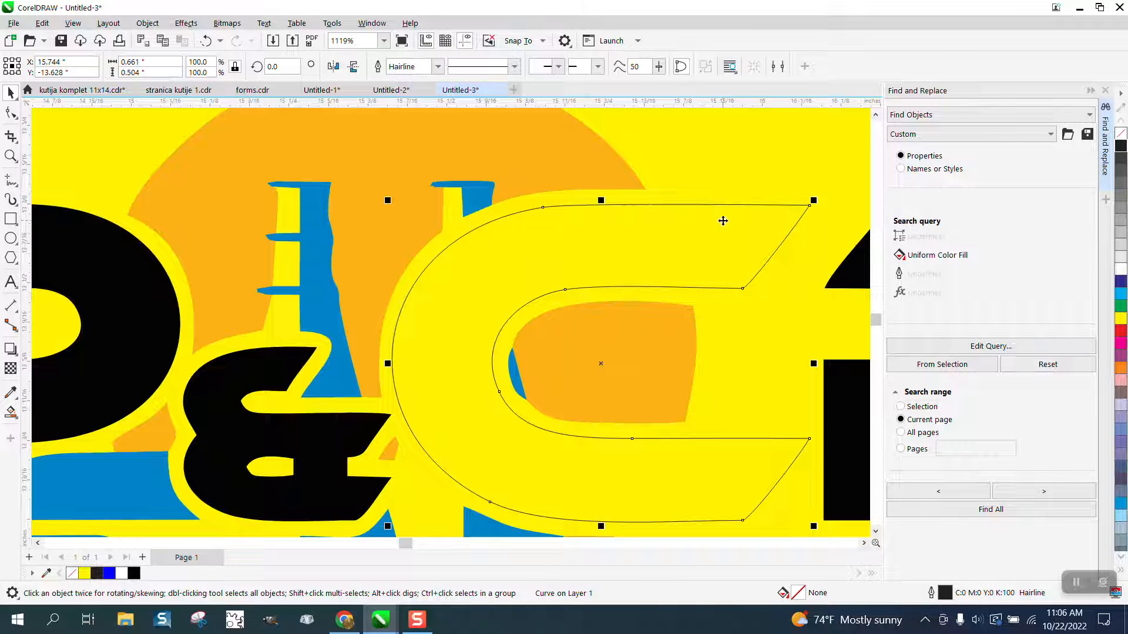
- Apply a one-step rounded-corner contour with a 0.02 inch offset around the C
click(1106, 92)
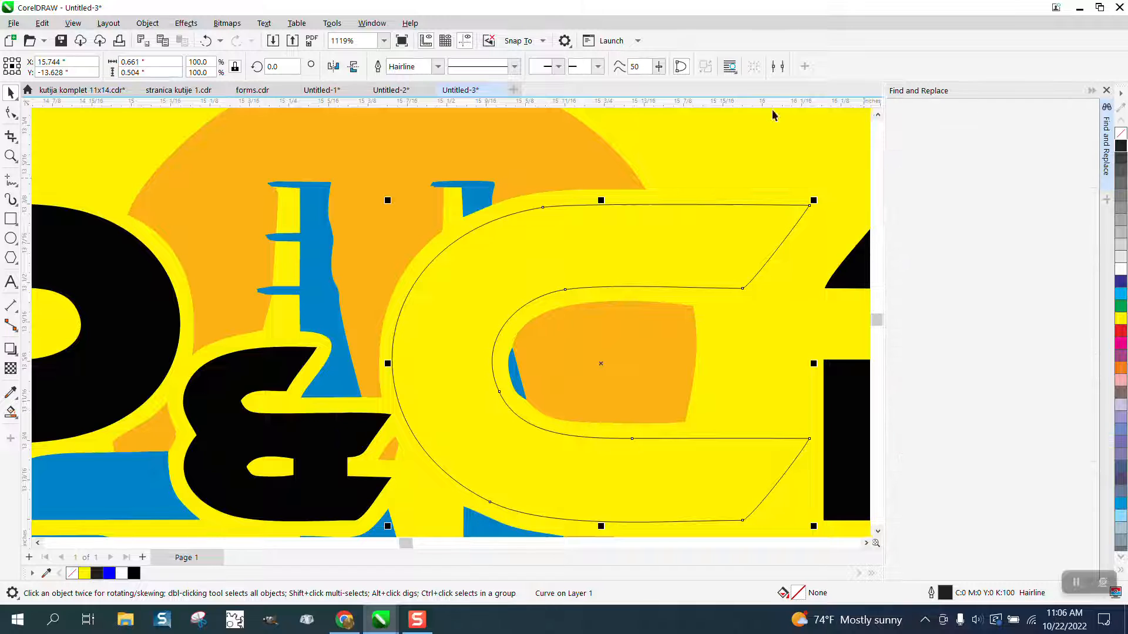
click(186, 24)
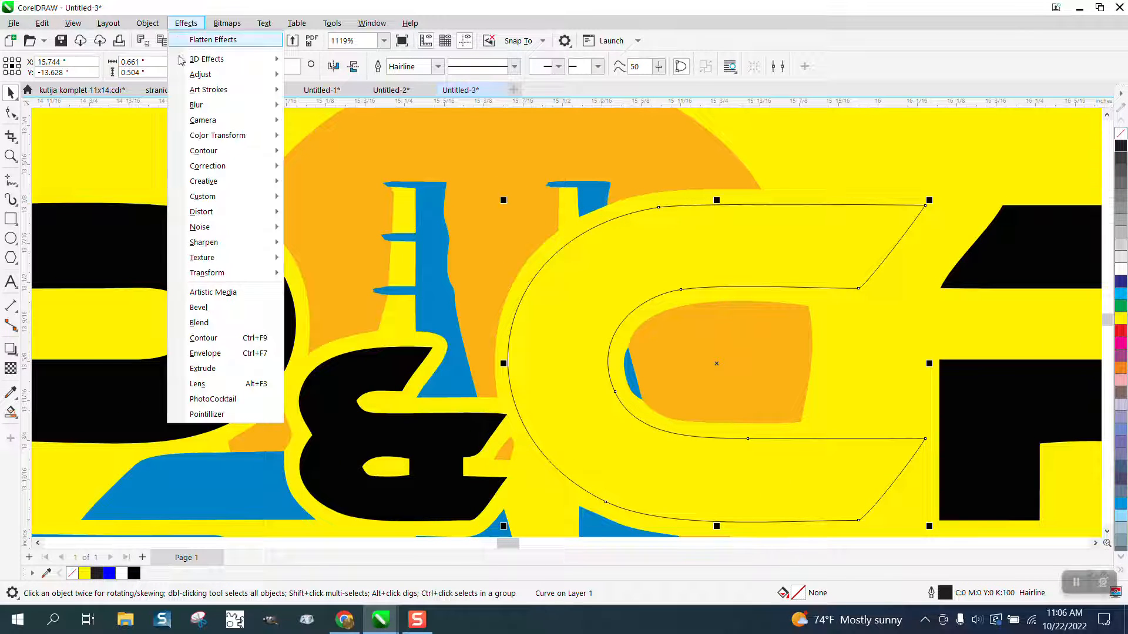
click(203, 339)
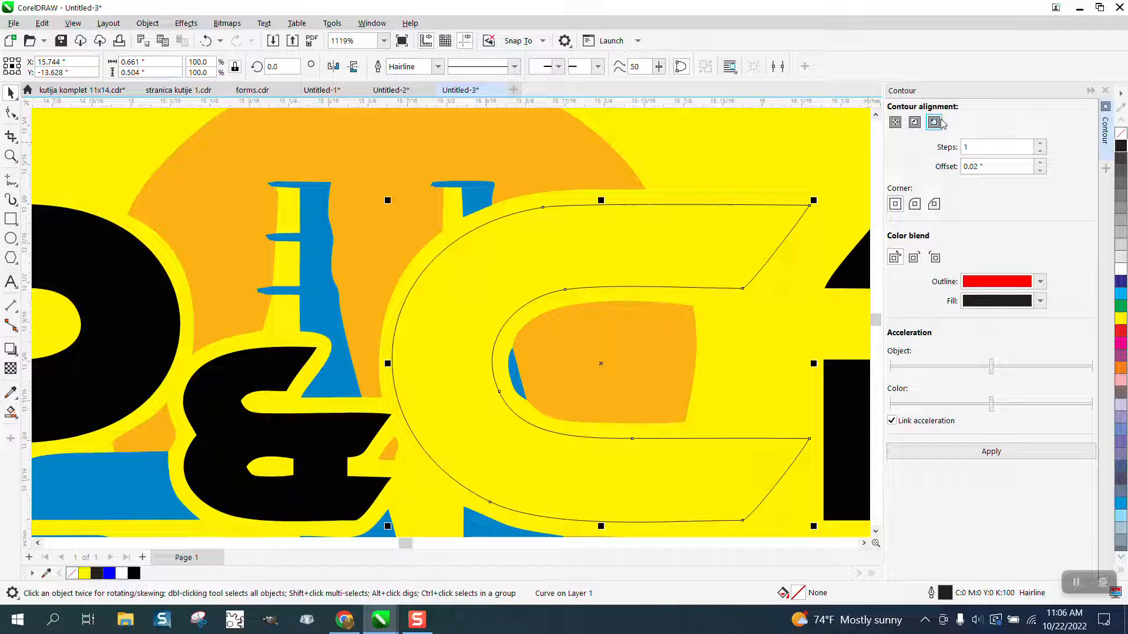
click(915, 204)
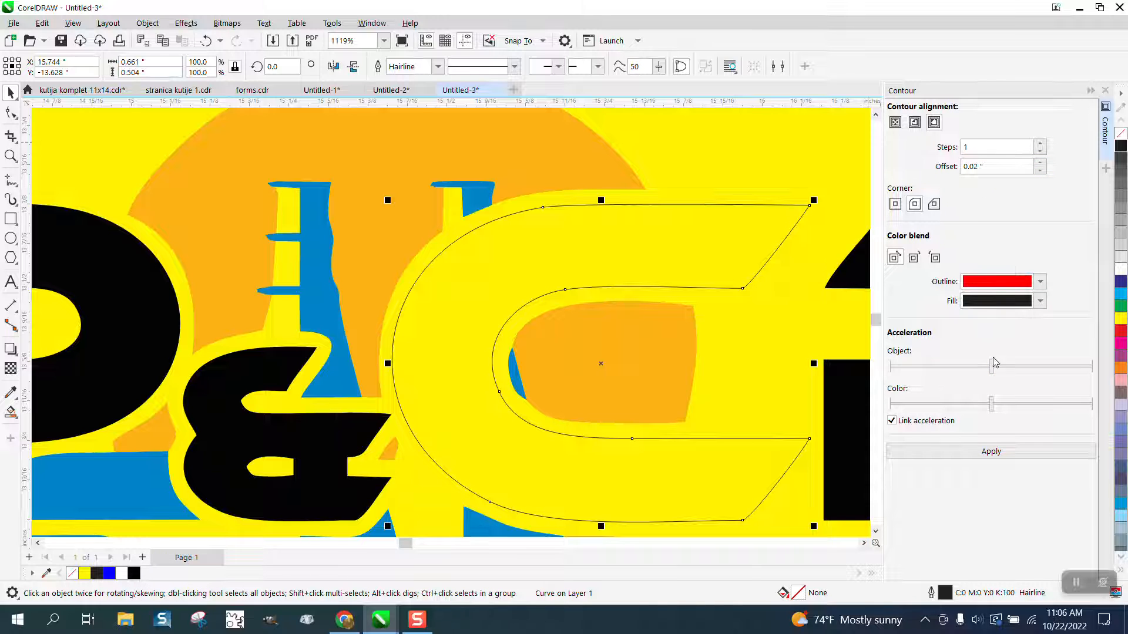
click(993, 451)
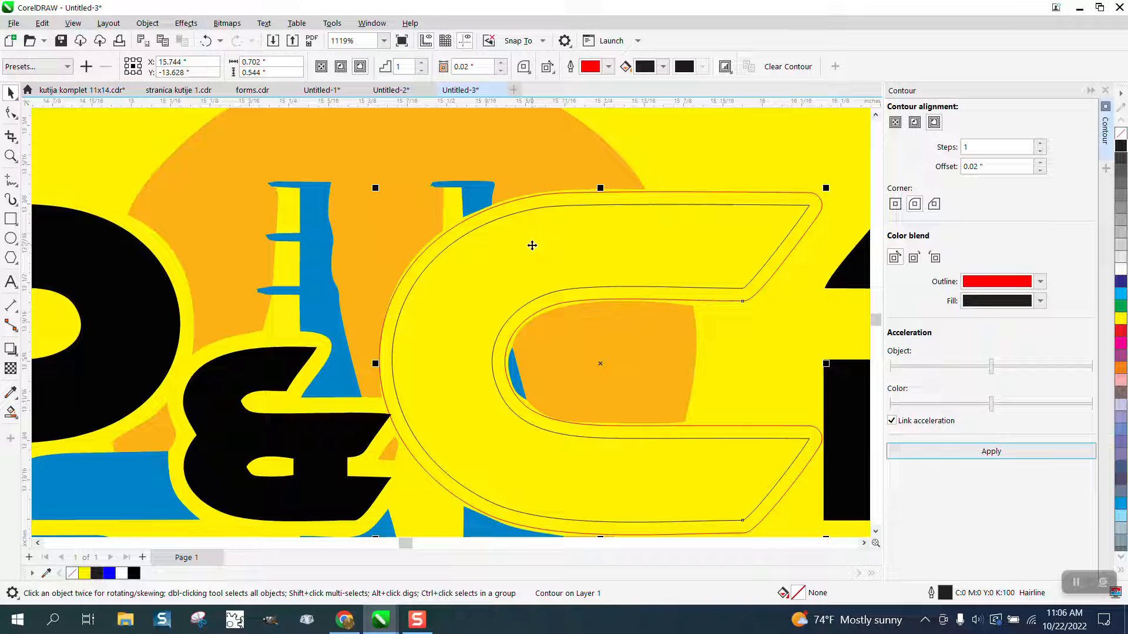
- Undo the contour and apply it again with the offset set to 0.025 inches
click(206, 41)
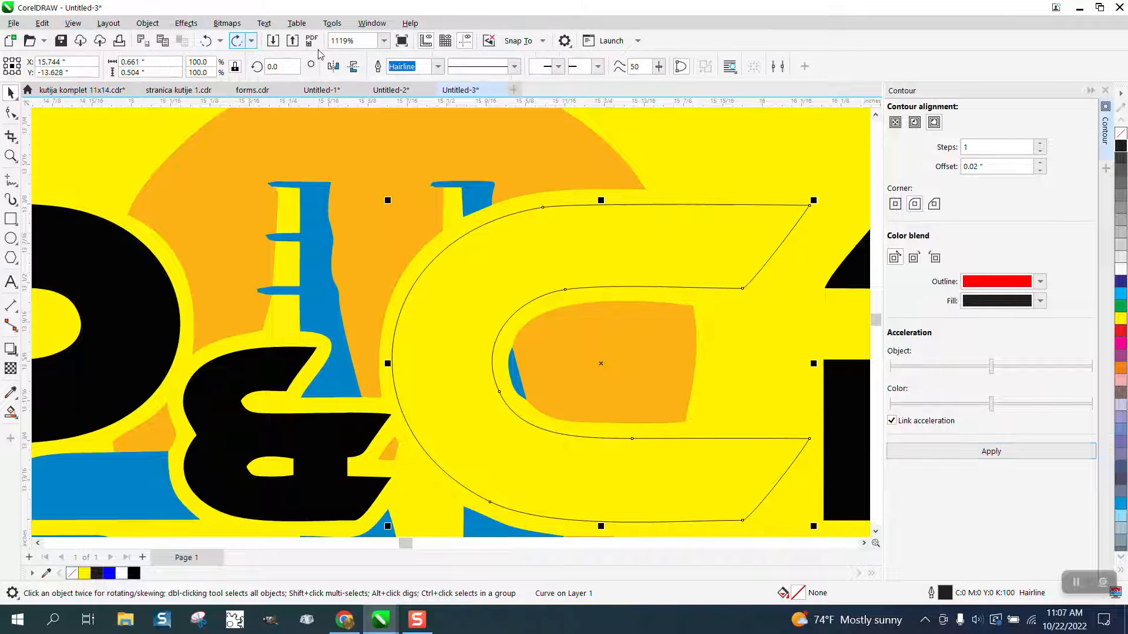
drag(1031, 166, 950, 166)
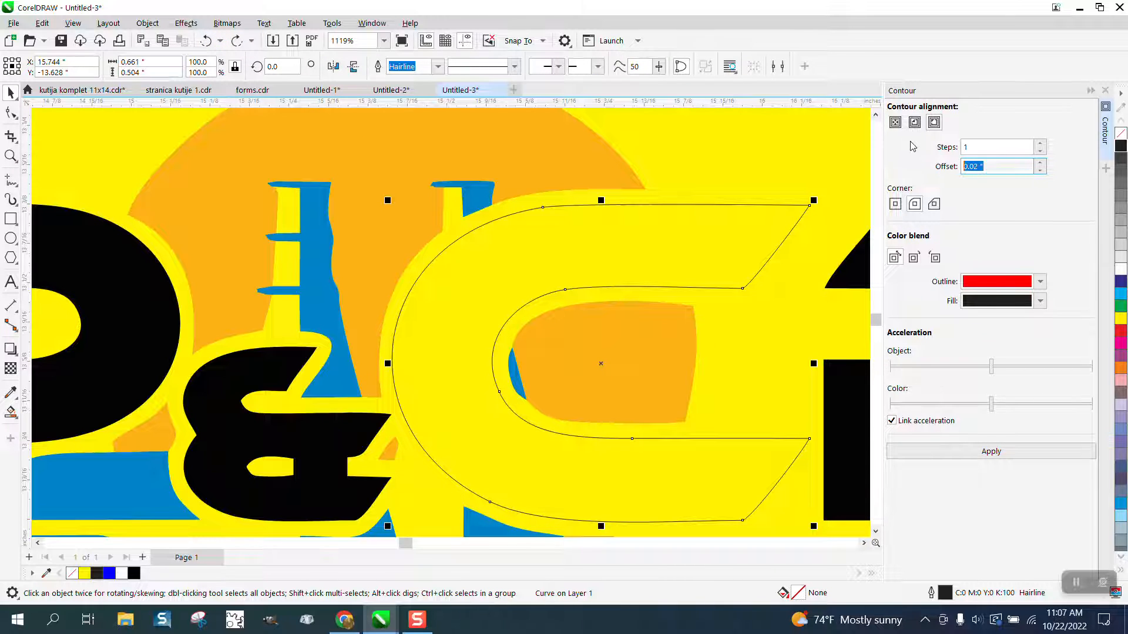
text(.0)
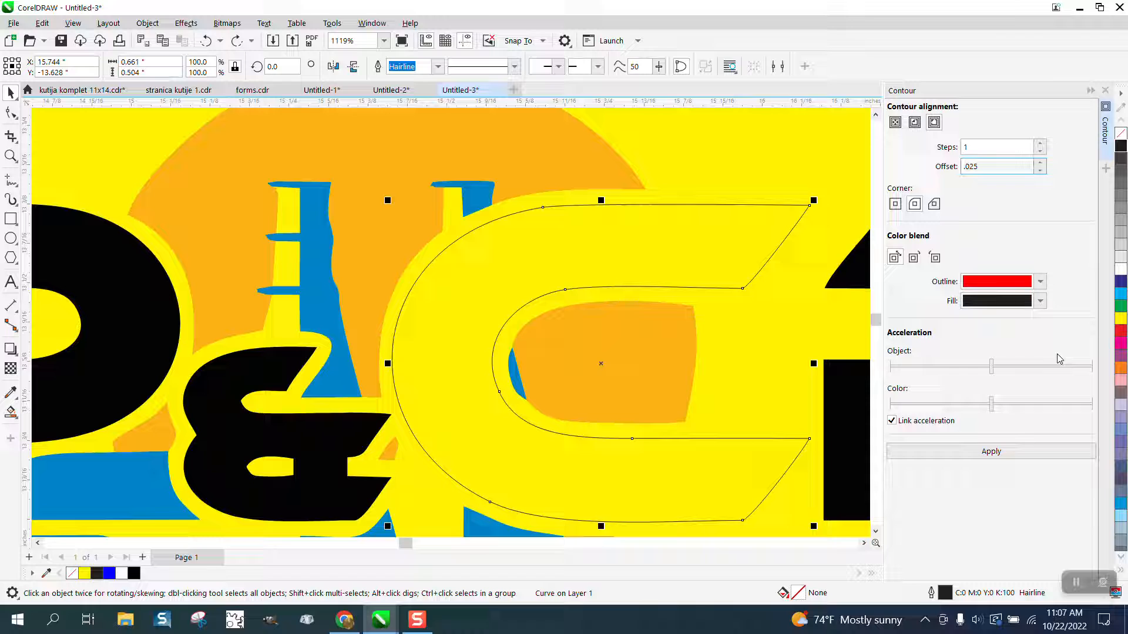
click(998, 453)
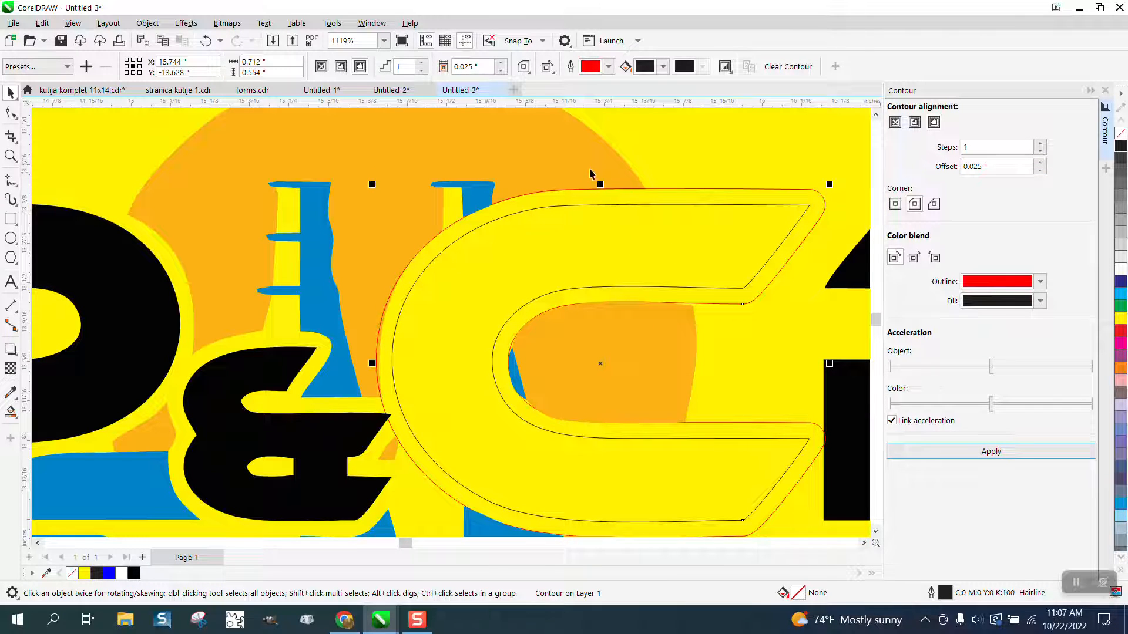
- Use Smart Fill to fill the C letter's enclosed region with black
key(Escape)
scroll(647, 140, down, 2)
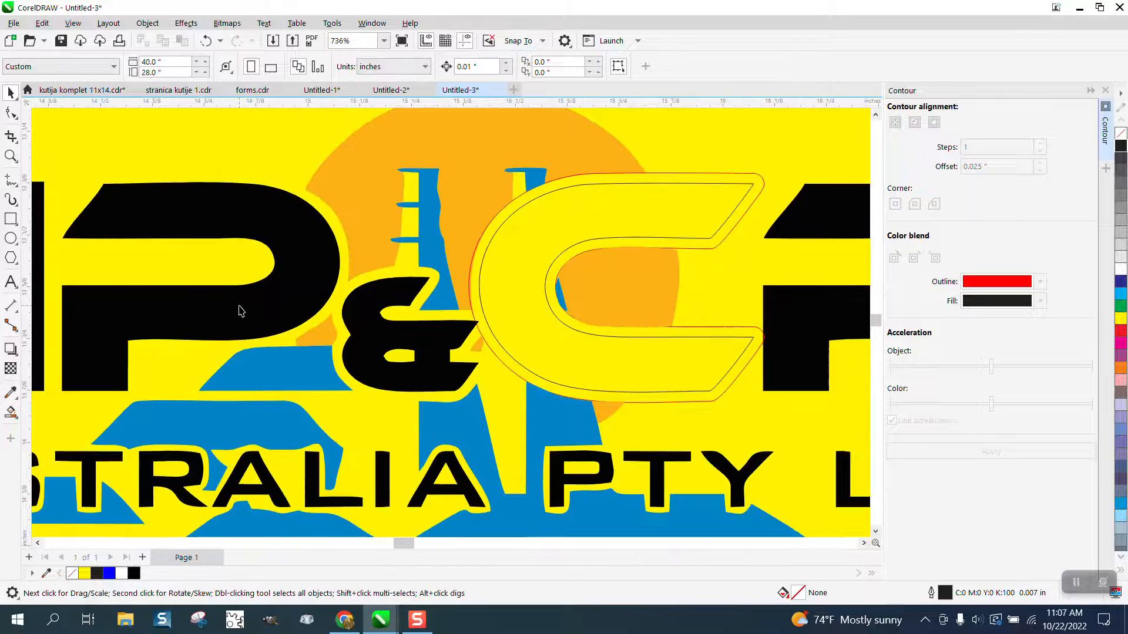
click(11, 413)
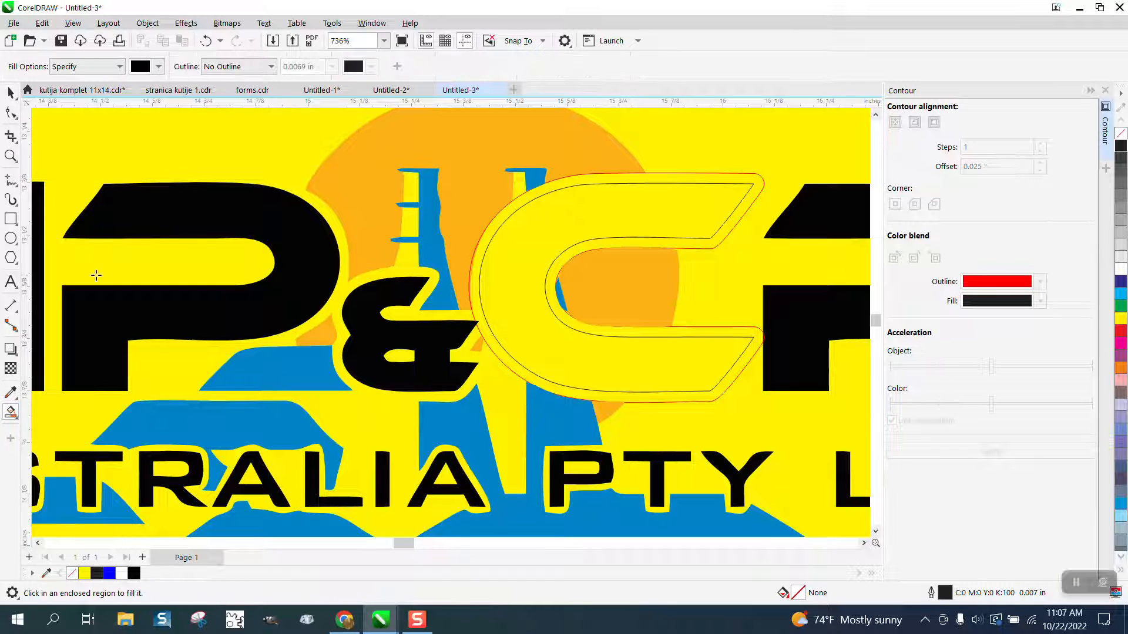
click(581, 209)
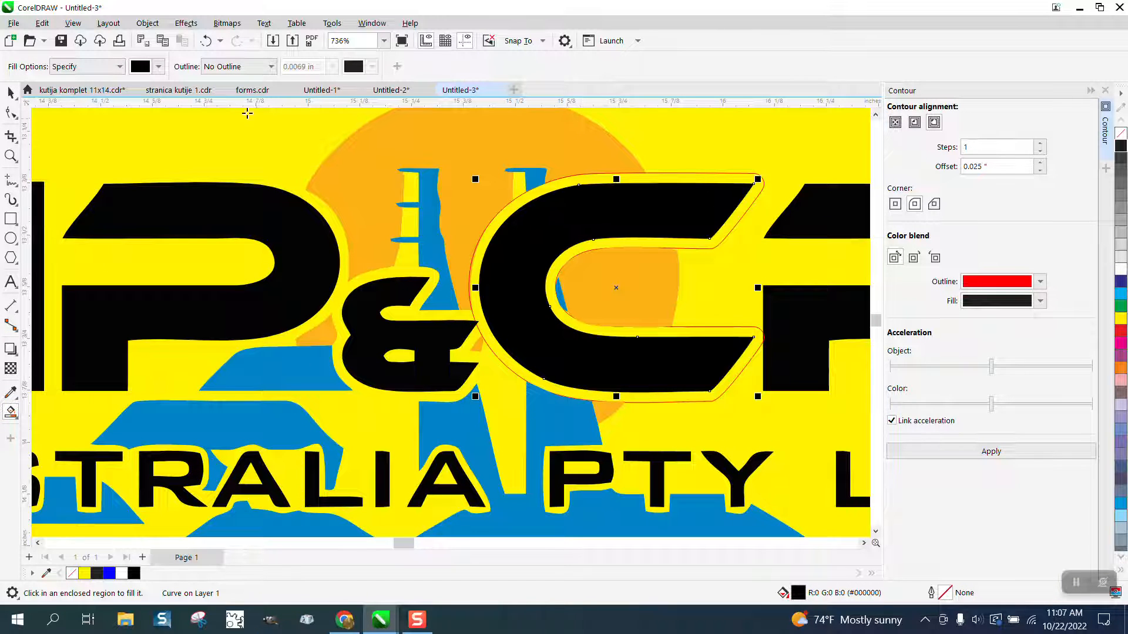
- Switch the Smart Fill colour to white and fill the contour ring around the C
click(160, 67)
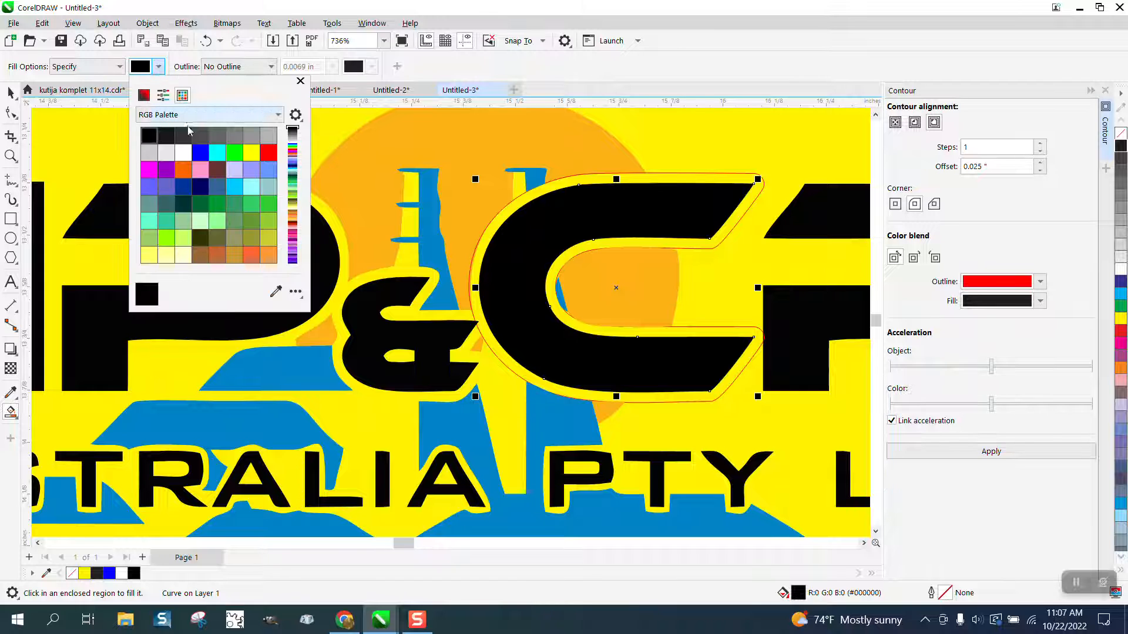
click(183, 153)
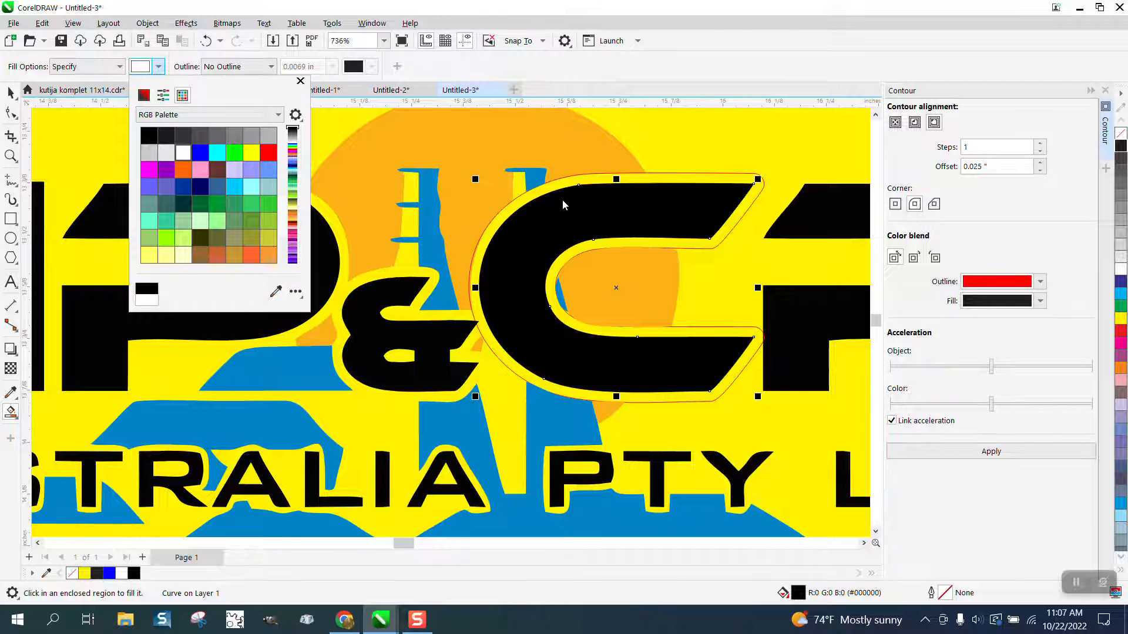
click(659, 180)
click(661, 178)
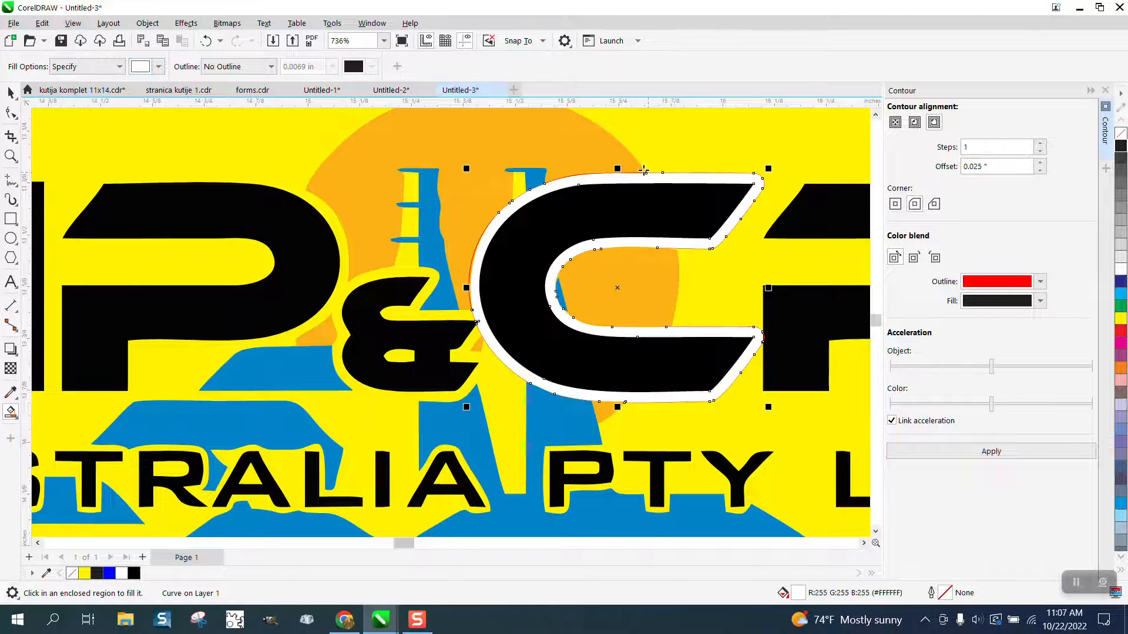
- Select the C and its contour objects and remove their outlines
scroll(569, 175, down, 2)
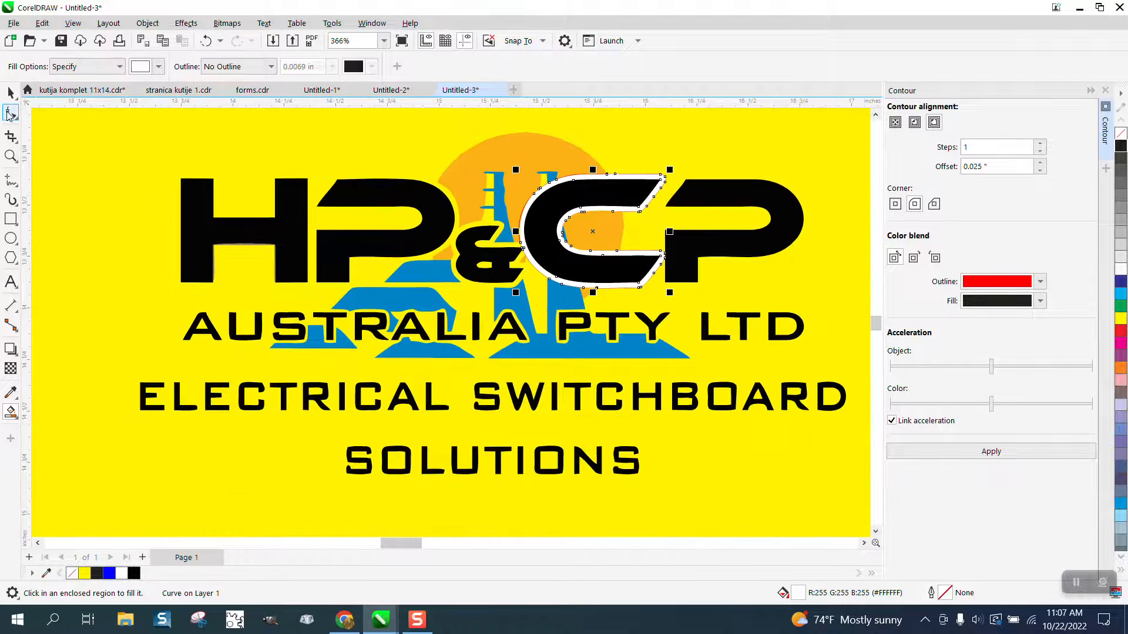
click(10, 92)
drag(516, 126, 676, 317)
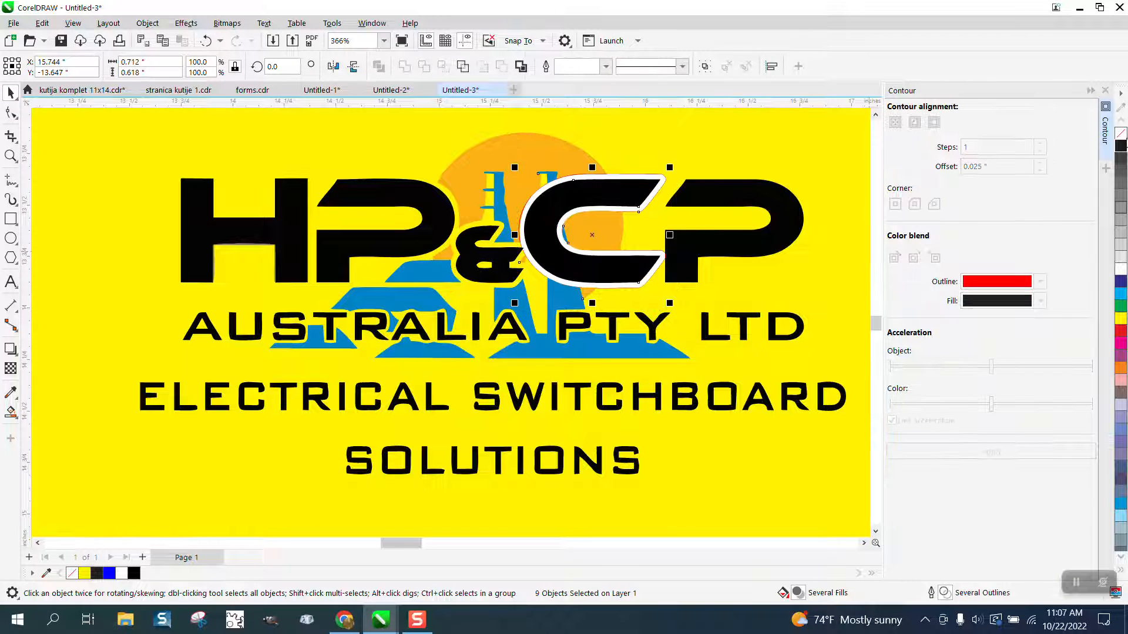
right_click(1122, 136)
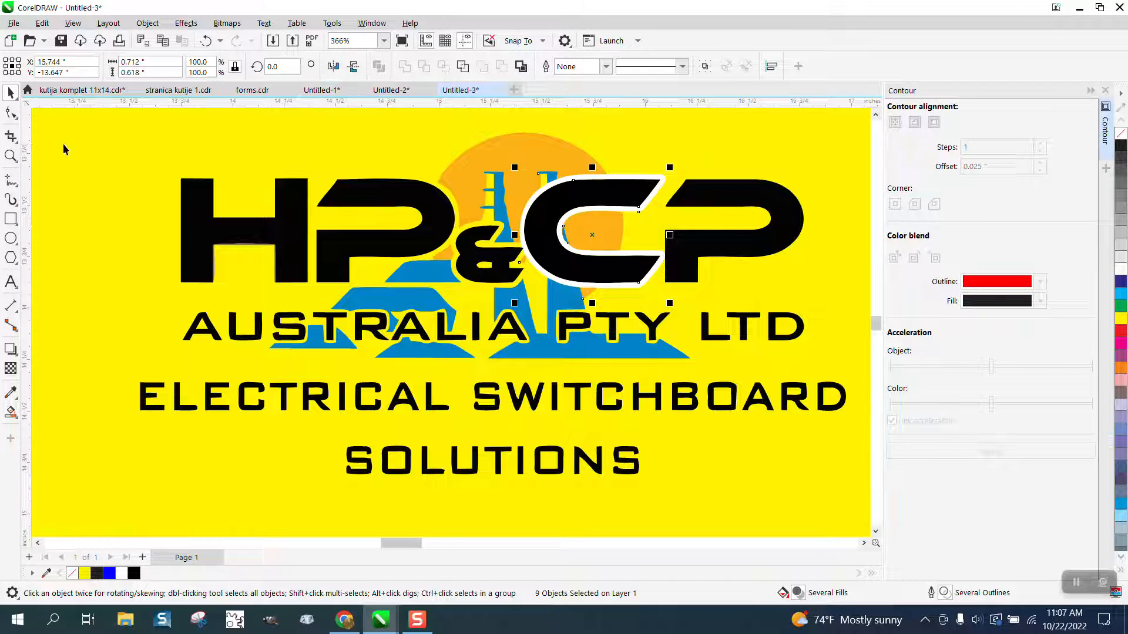
- Zoom in on the C's white border and undo the last two changes
click(10, 155)
click(713, 221)
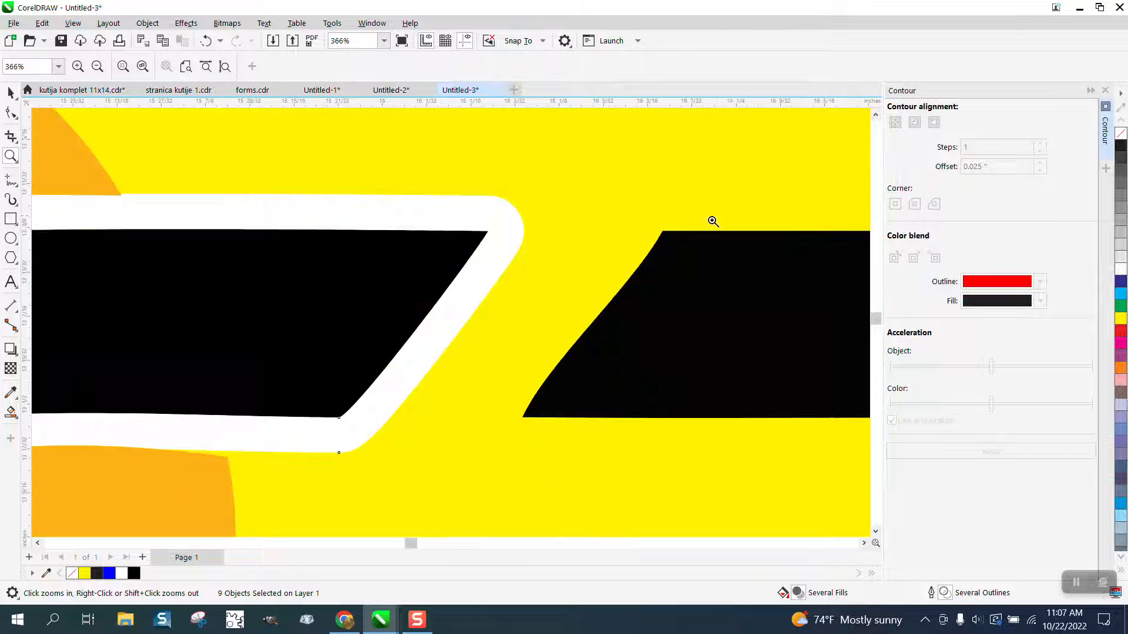
right_click(515, 226)
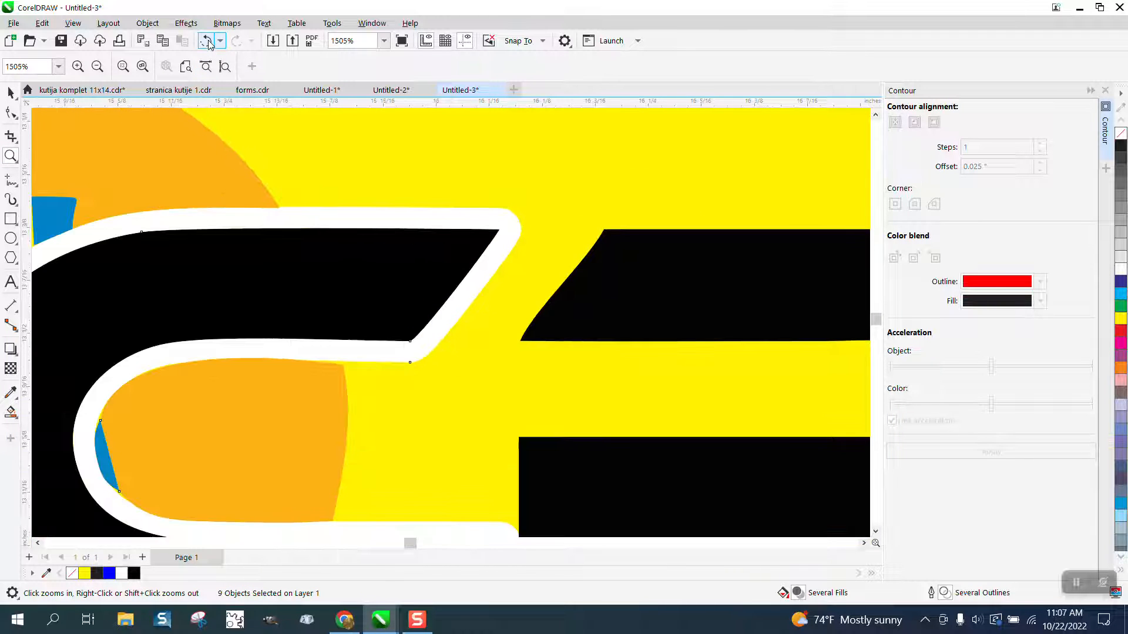
click(207, 40)
click(207, 40)
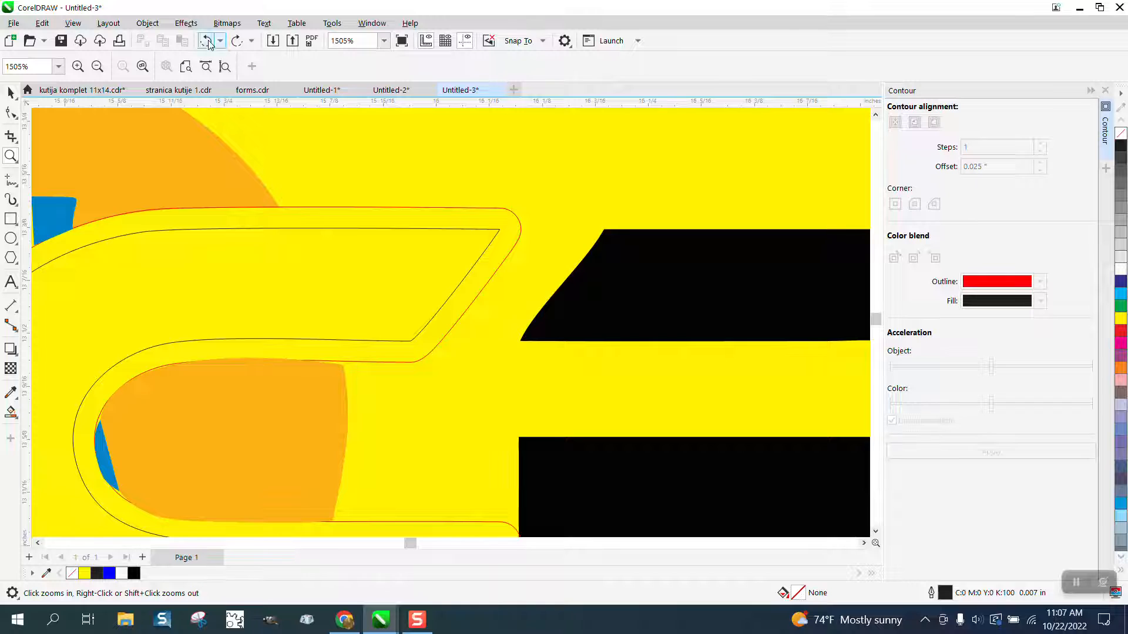
- Undo the contour on the C's outline curve, reapplying and undoing it once more
click(207, 40)
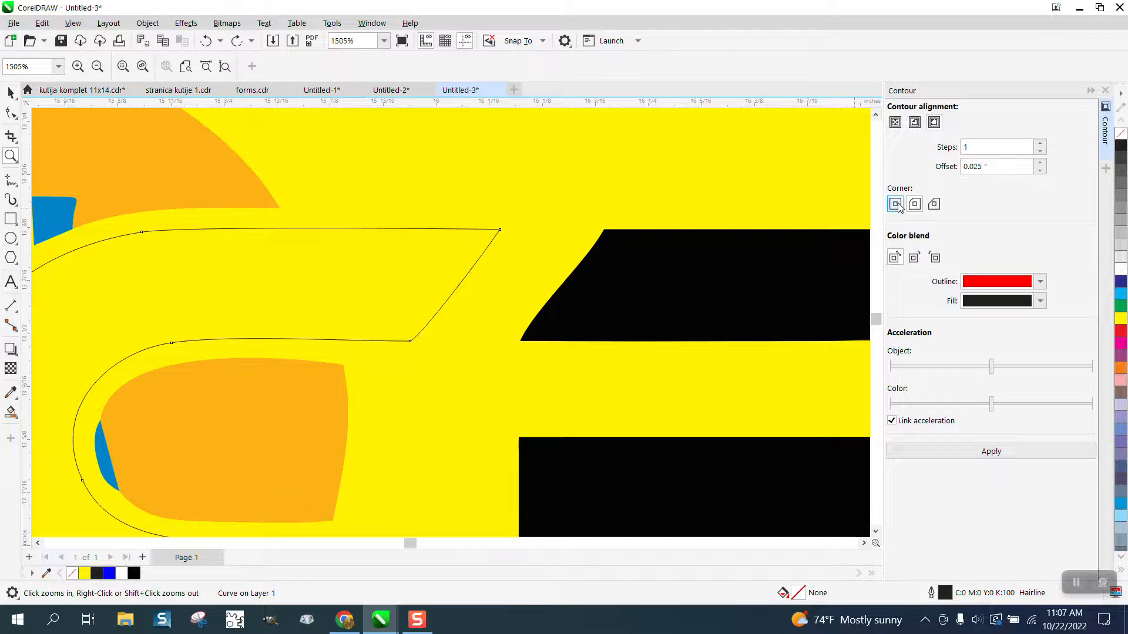
click(993, 455)
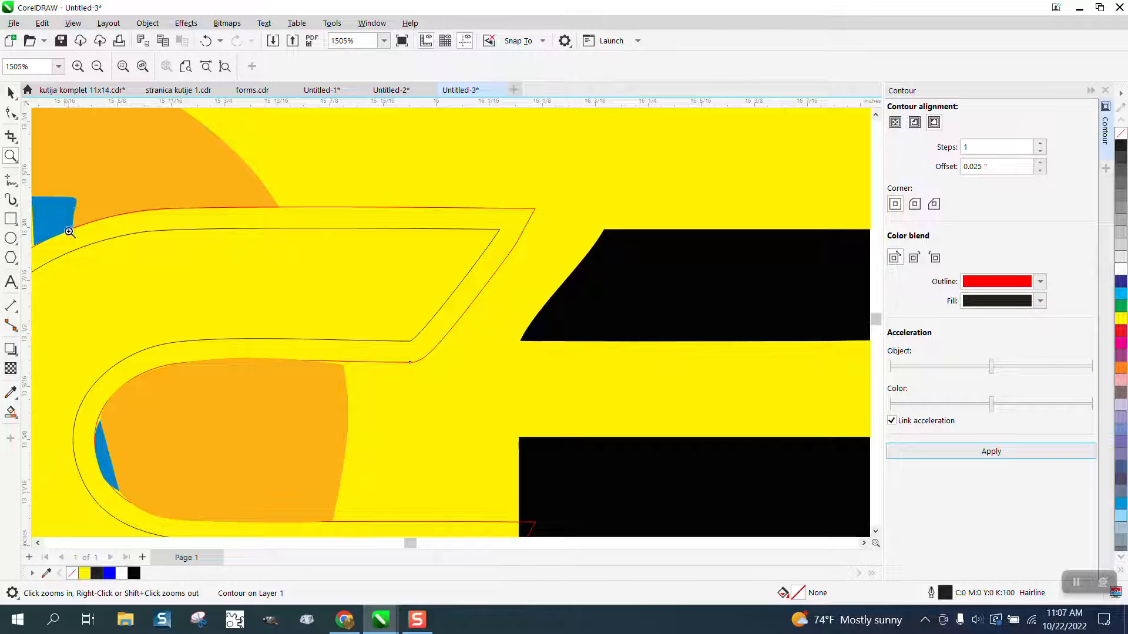
click(205, 41)
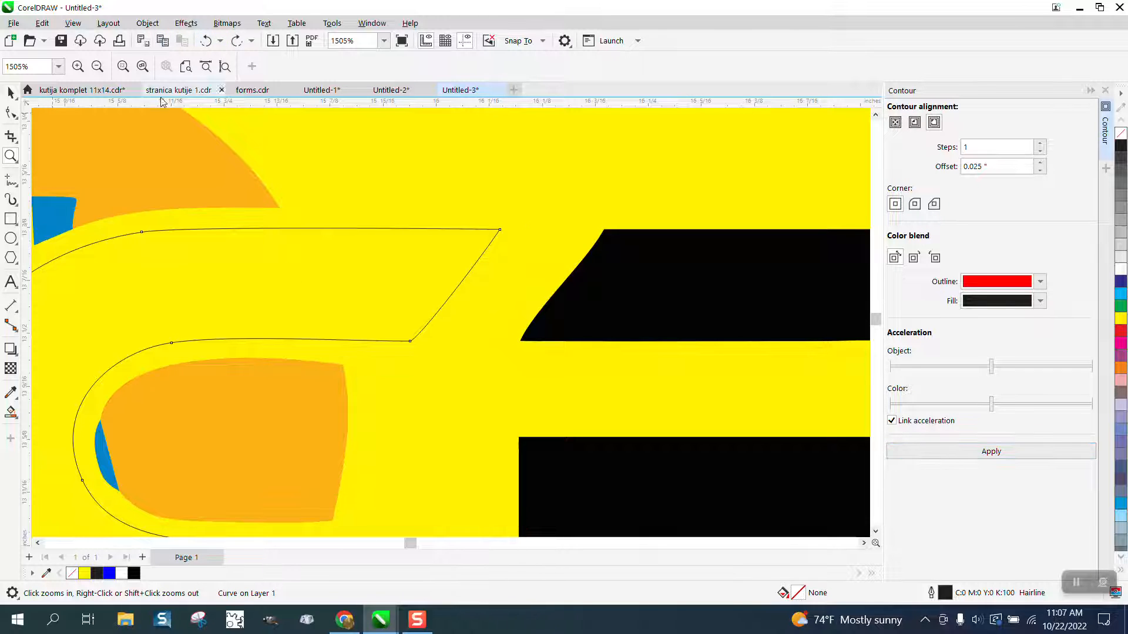
- Zoom in on the C outline and convert its upper diagonal segment to a straight line with the Shape tool
drag(521, 382, 598, 386)
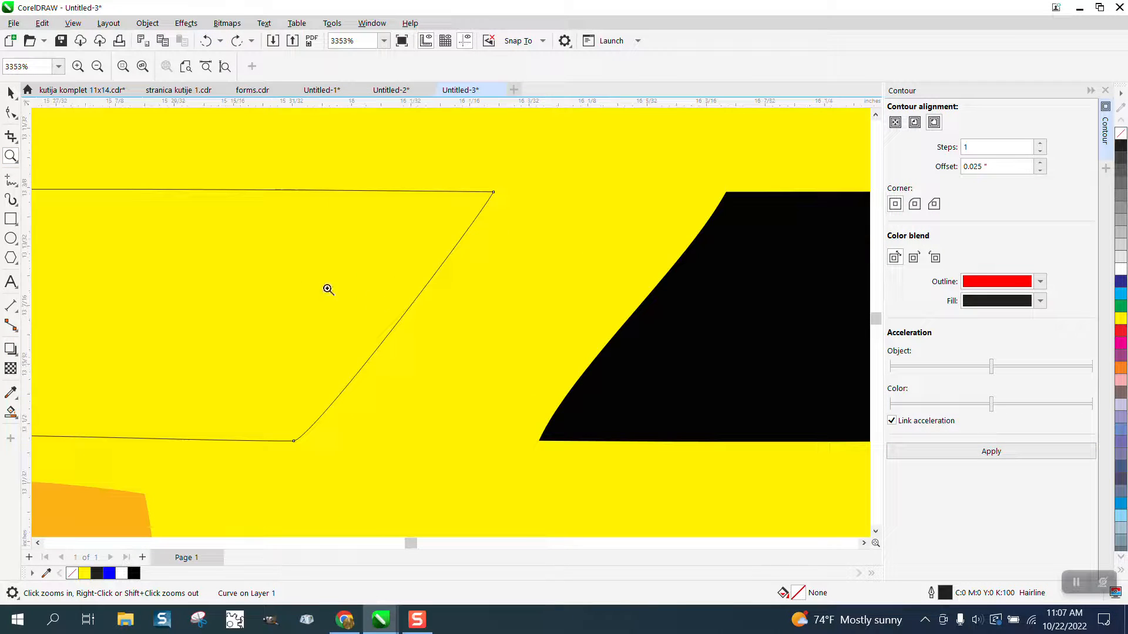
key(F10)
drag(554, 165, 291, 446)
right_click(292, 446)
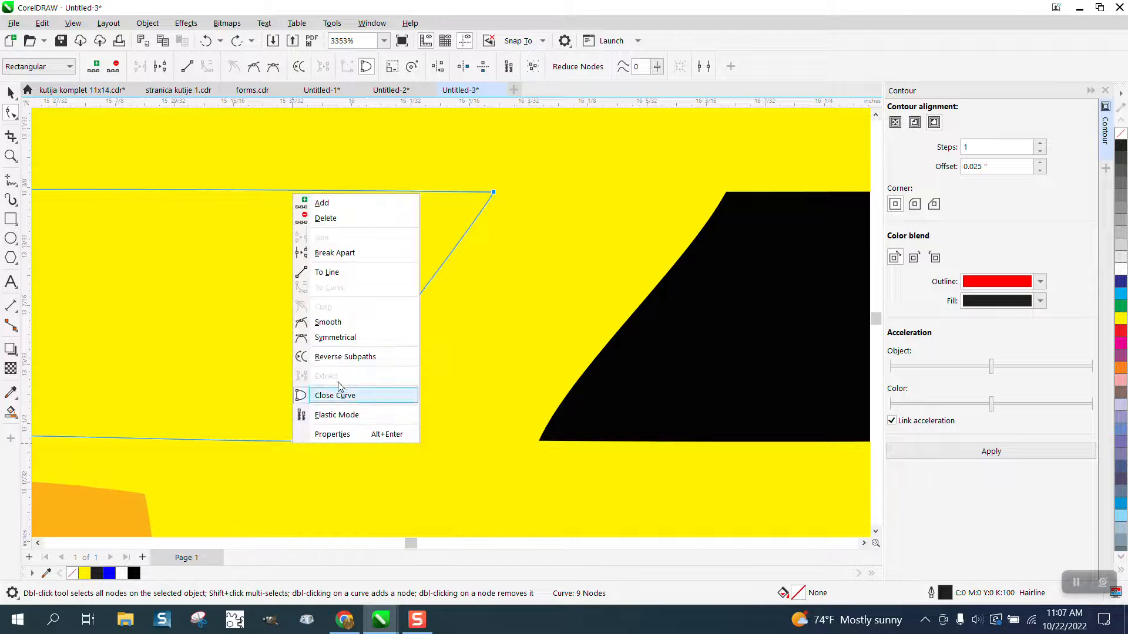
click(336, 276)
scroll(468, 288, down, 2)
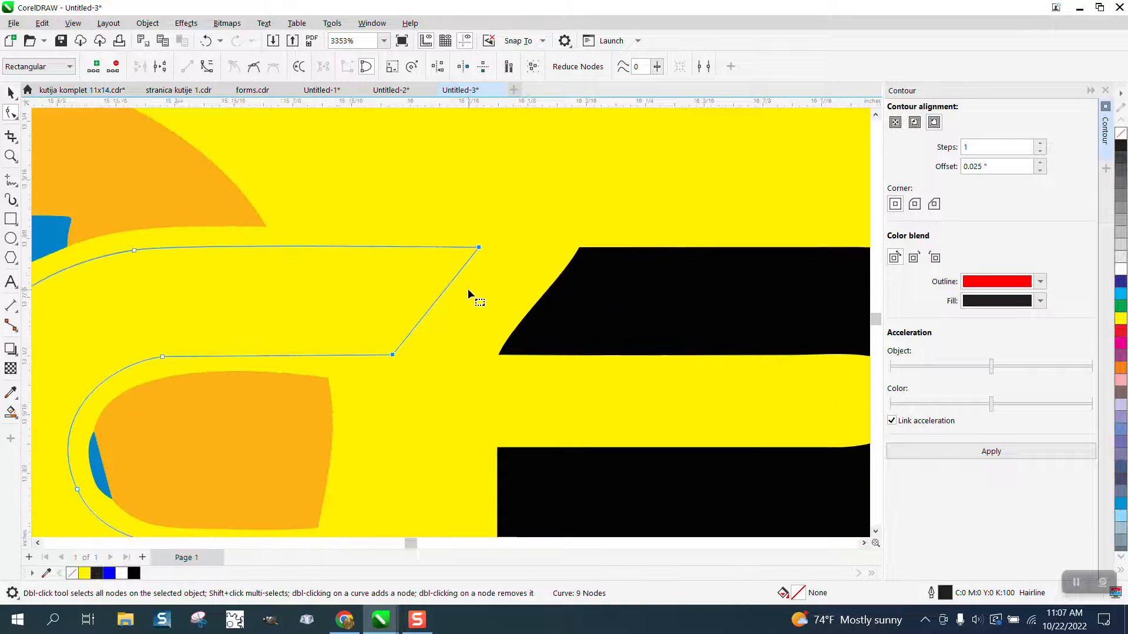
scroll(469, 288, down, 2)
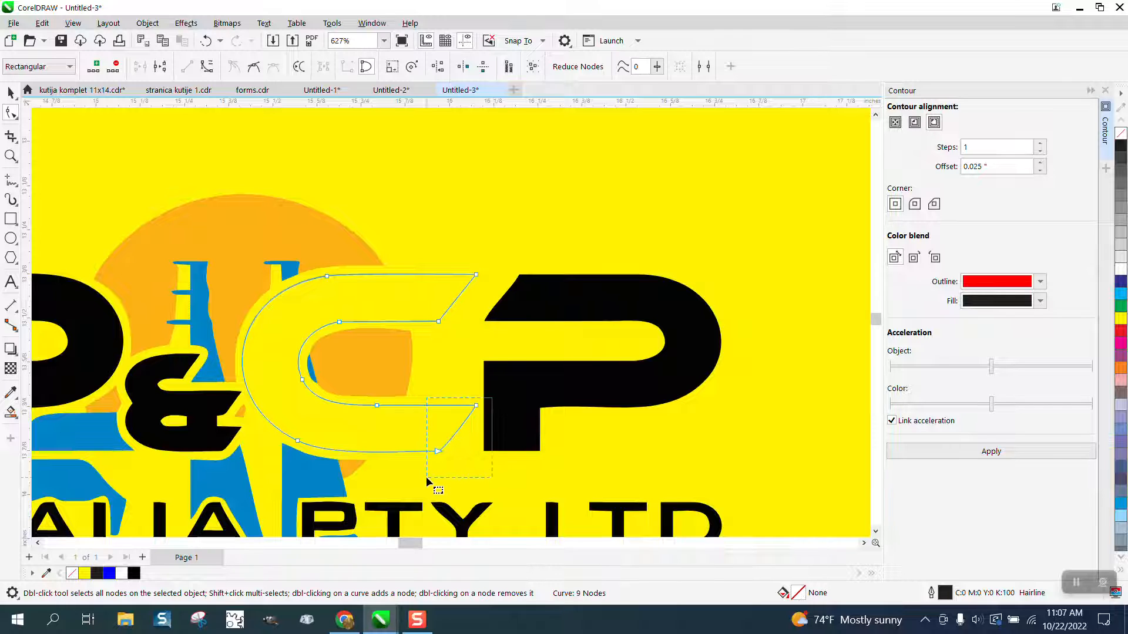
- Convert the C outline's lower diagonal segment to a line and undo the change
click(439, 456)
right_click(439, 456)
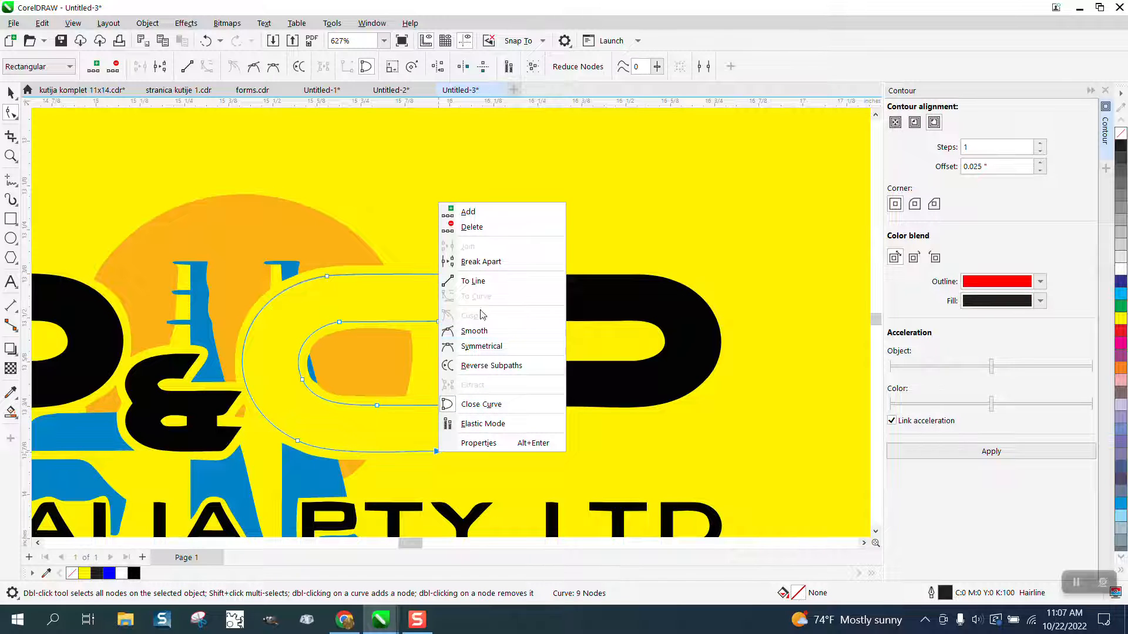
click(482, 287)
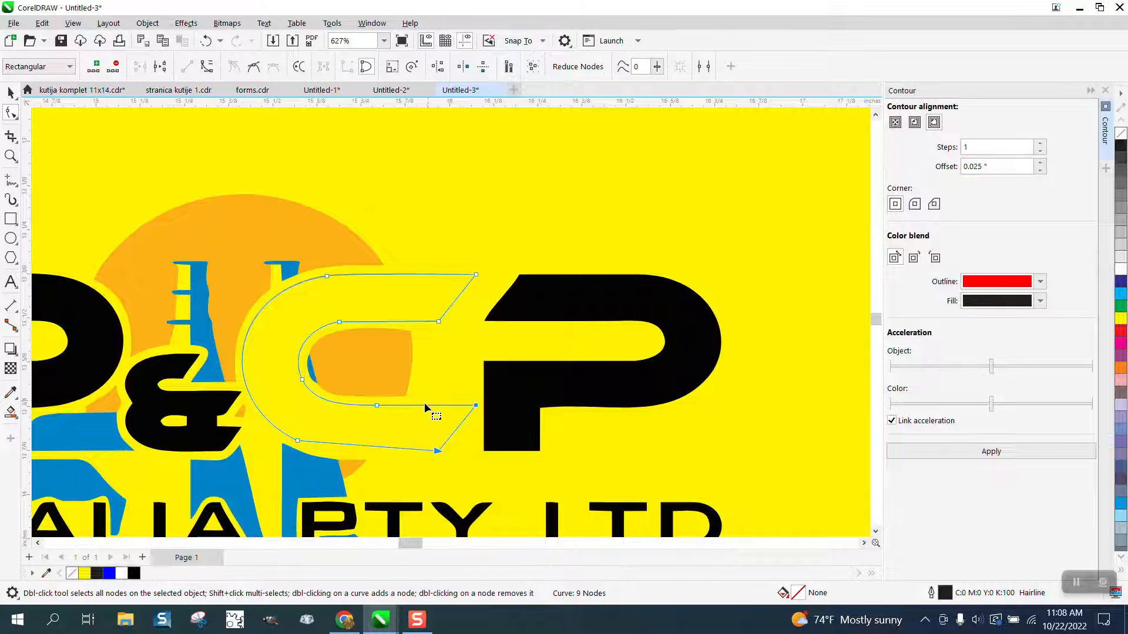
click(206, 41)
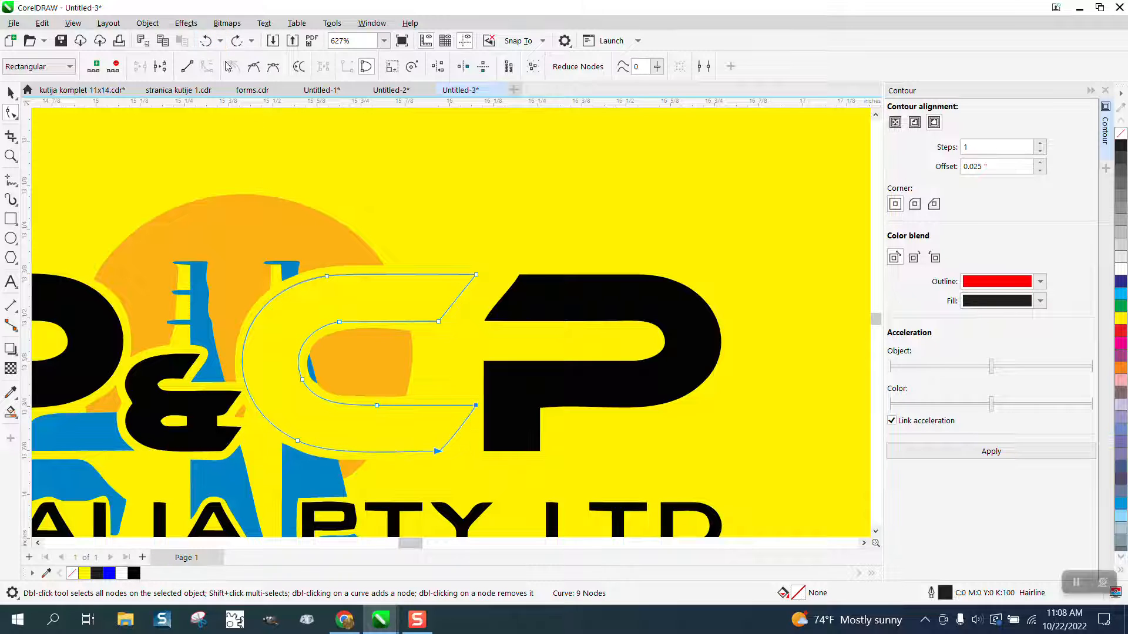
- Zoom in and nudge the lower corner node of the C outline's diagonal slightly upward
click(474, 389)
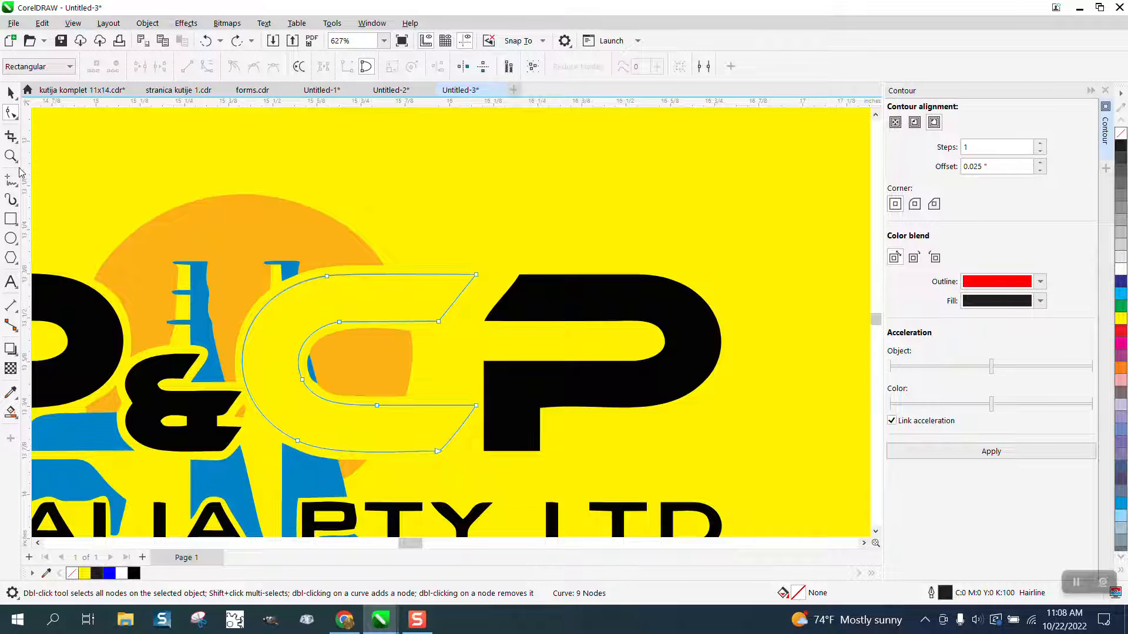
drag(365, 356, 650, 528)
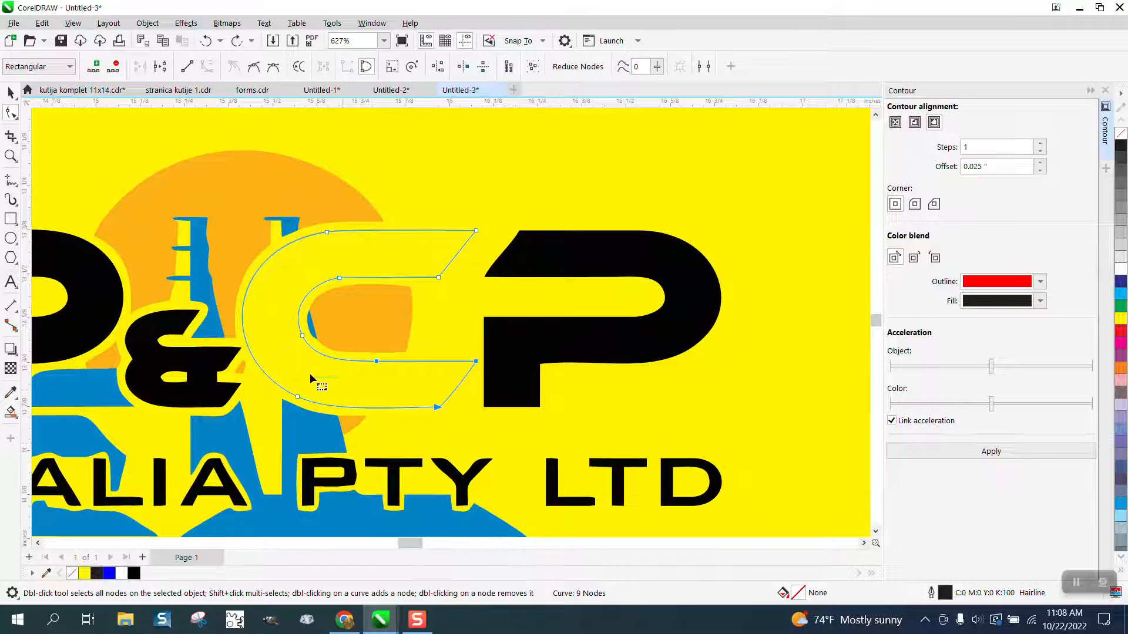
click(11, 157)
drag(373, 302, 742, 492)
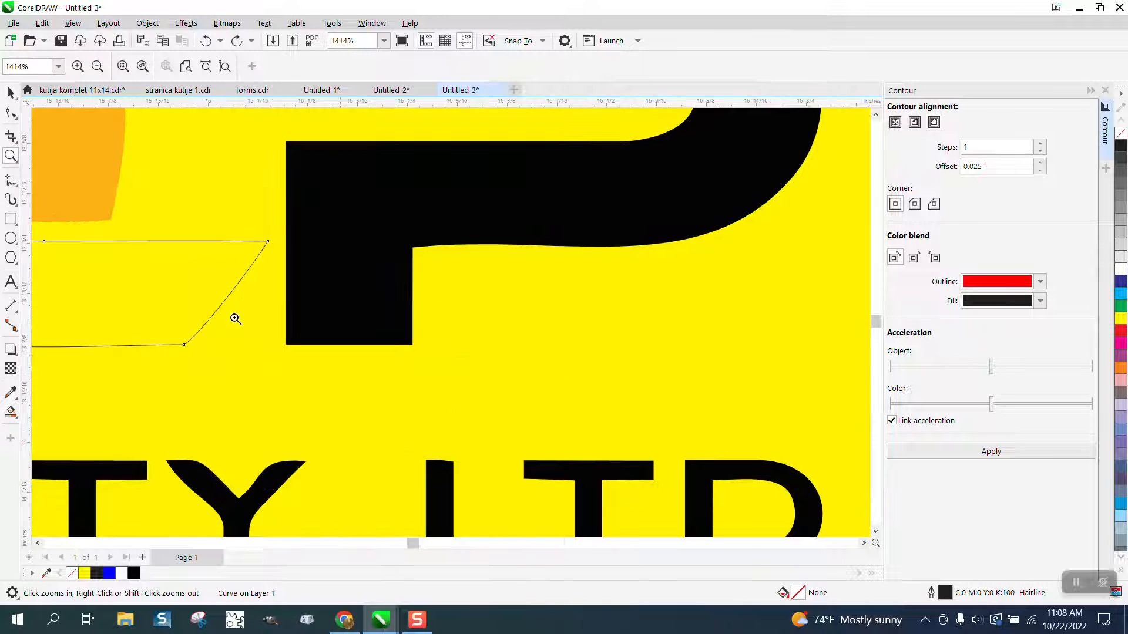
click(11, 113)
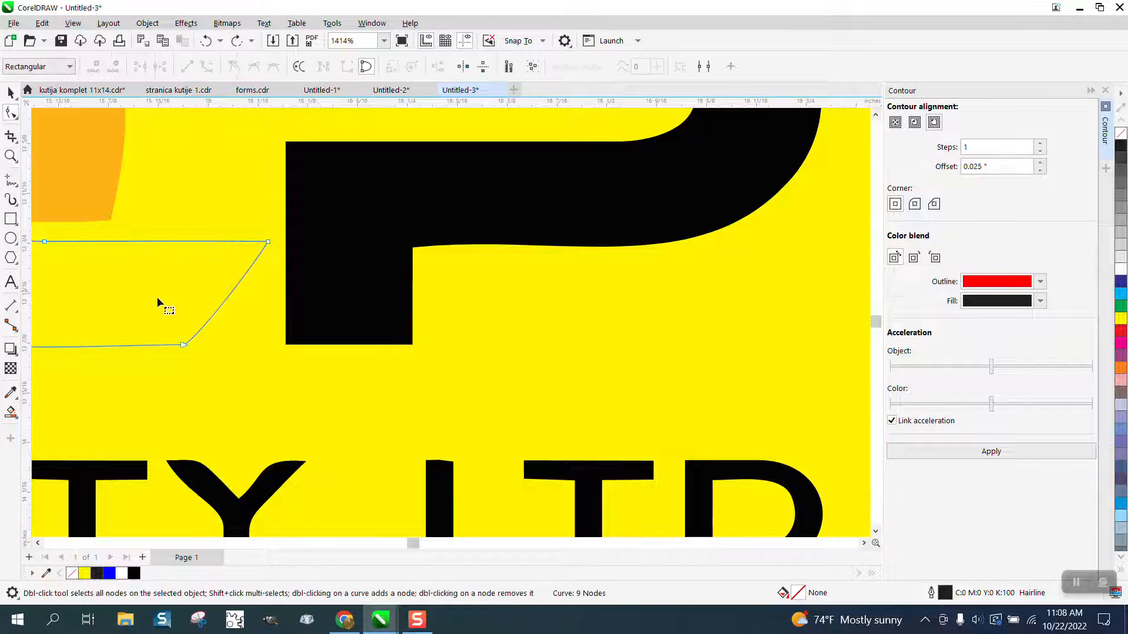
click(182, 346)
drag(197, 340, 197, 327)
scroll(316, 333, down, 4)
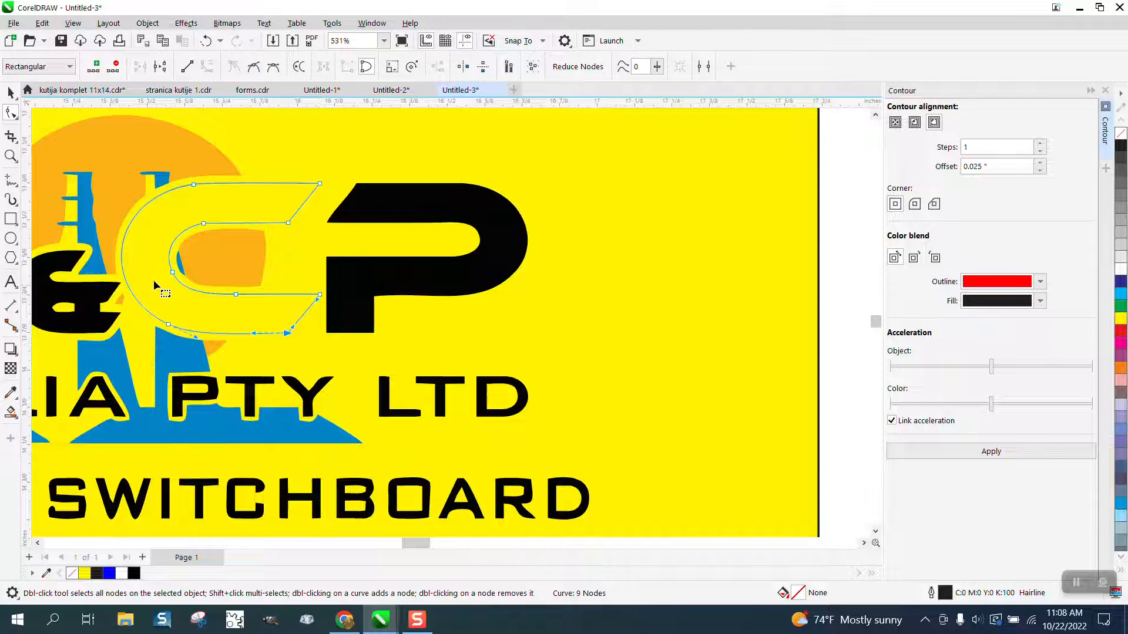
- Smart Fill the region around the C with white and undo the fill
click(10, 92)
click(7, 411)
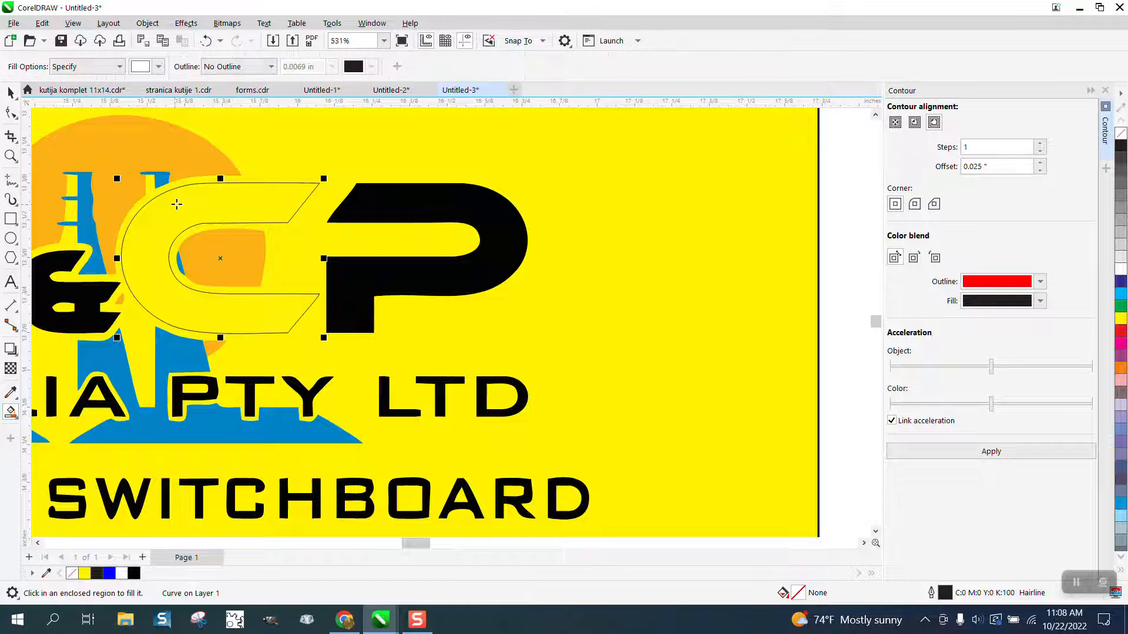
click(183, 185)
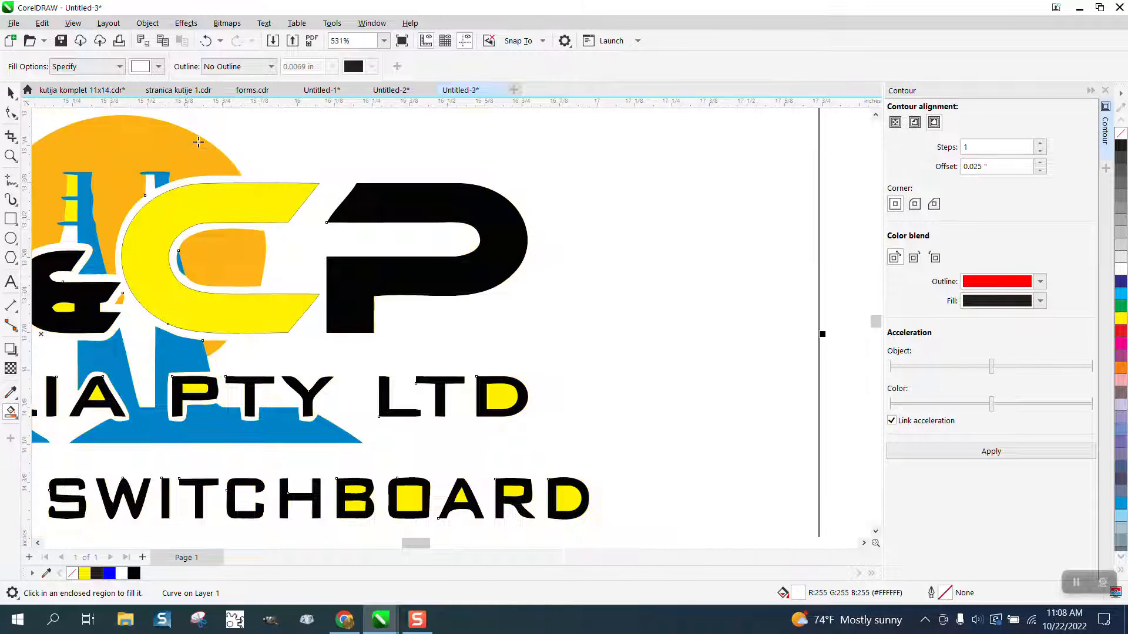
click(205, 40)
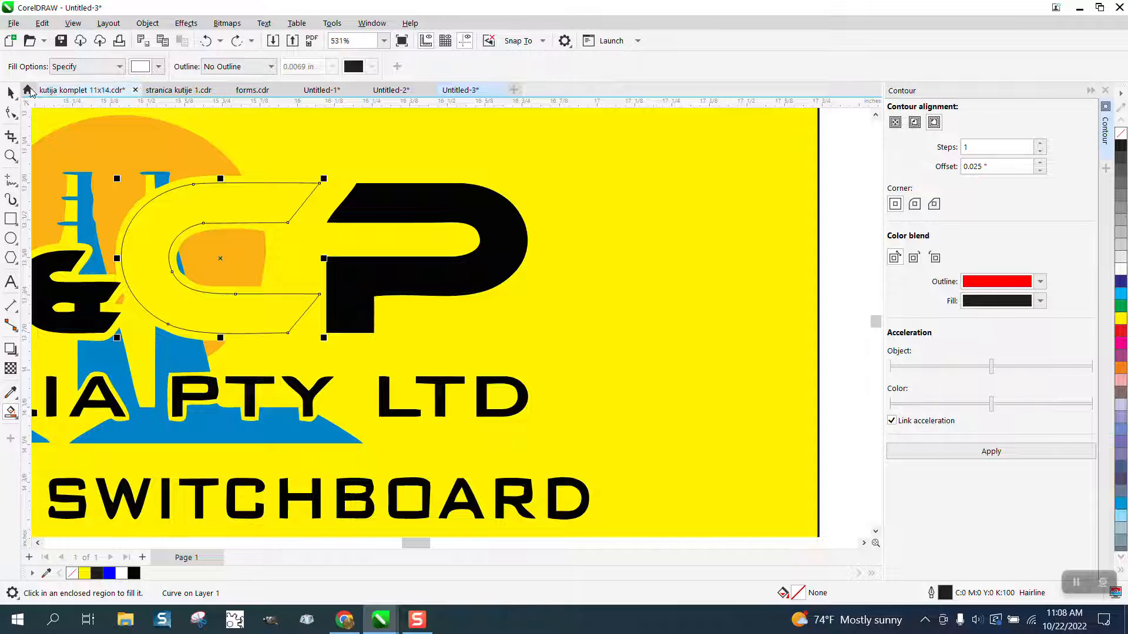
- Apply the 0.025" one-step contour to the C outline and Smart Fill the contour ring with white
click(10, 93)
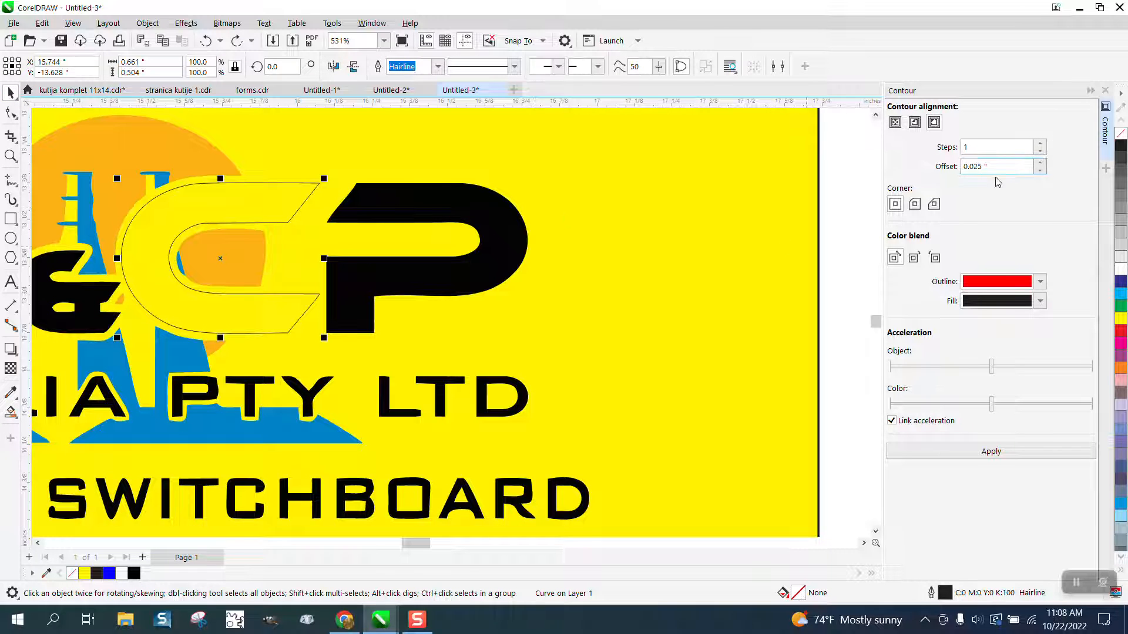
click(989, 452)
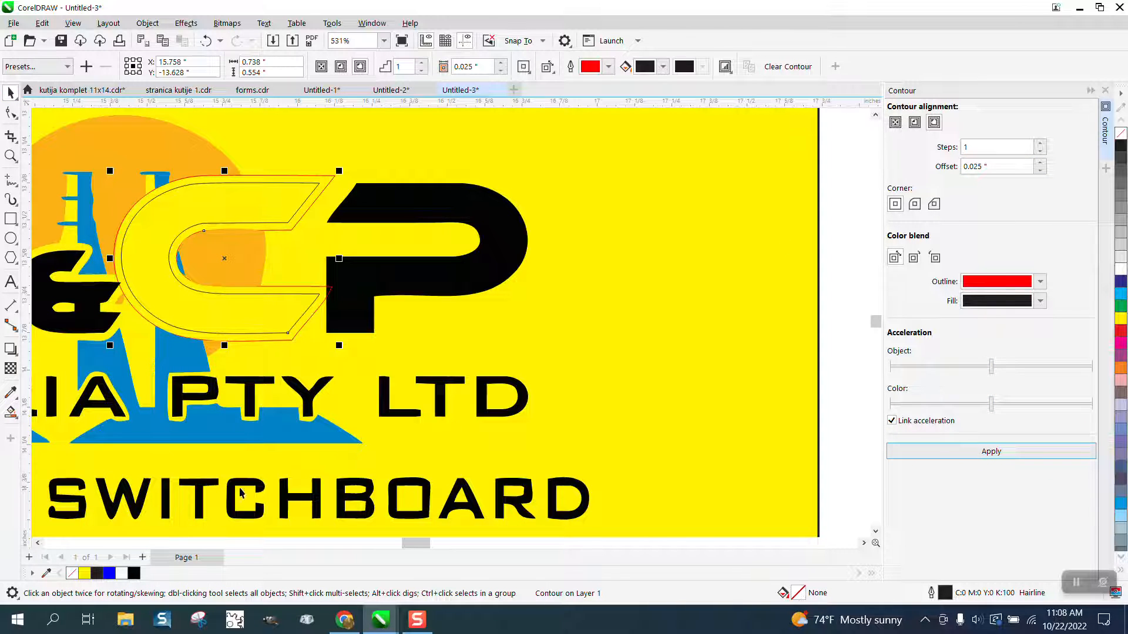
click(11, 411)
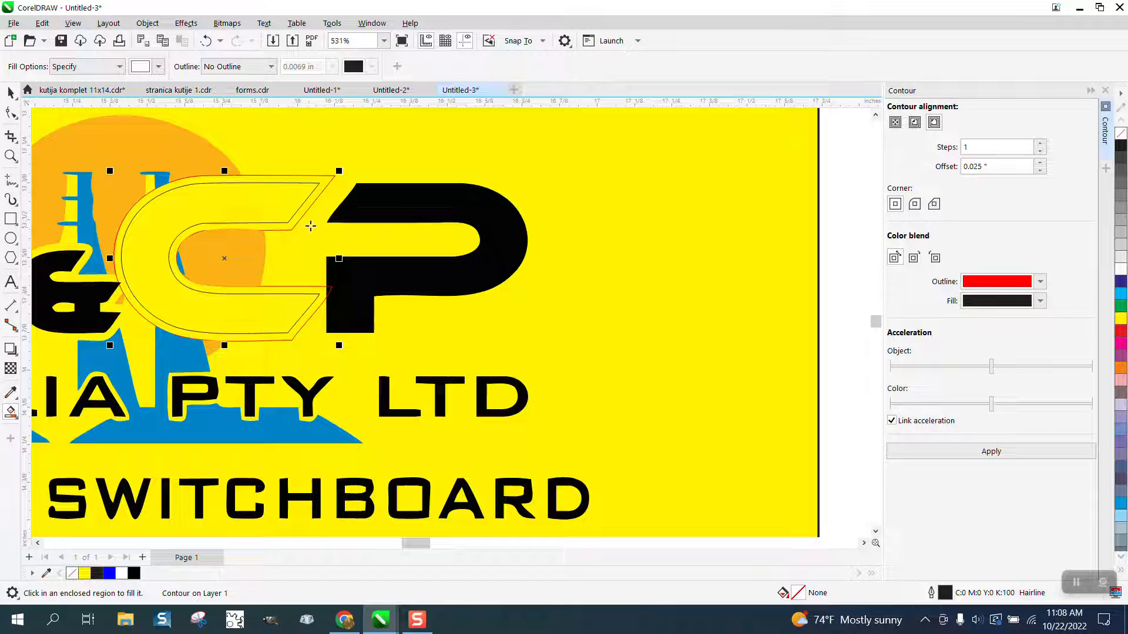
click(331, 181)
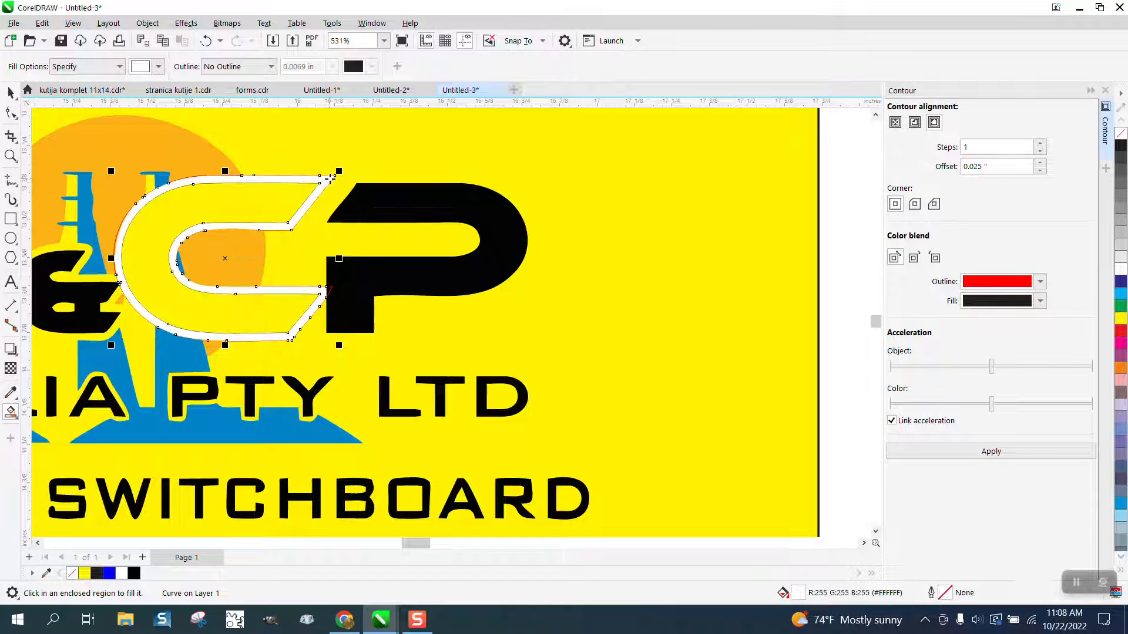
- Switch the Smart Fill colour to black and fill the C letter's enclosed region
click(158, 67)
click(149, 136)
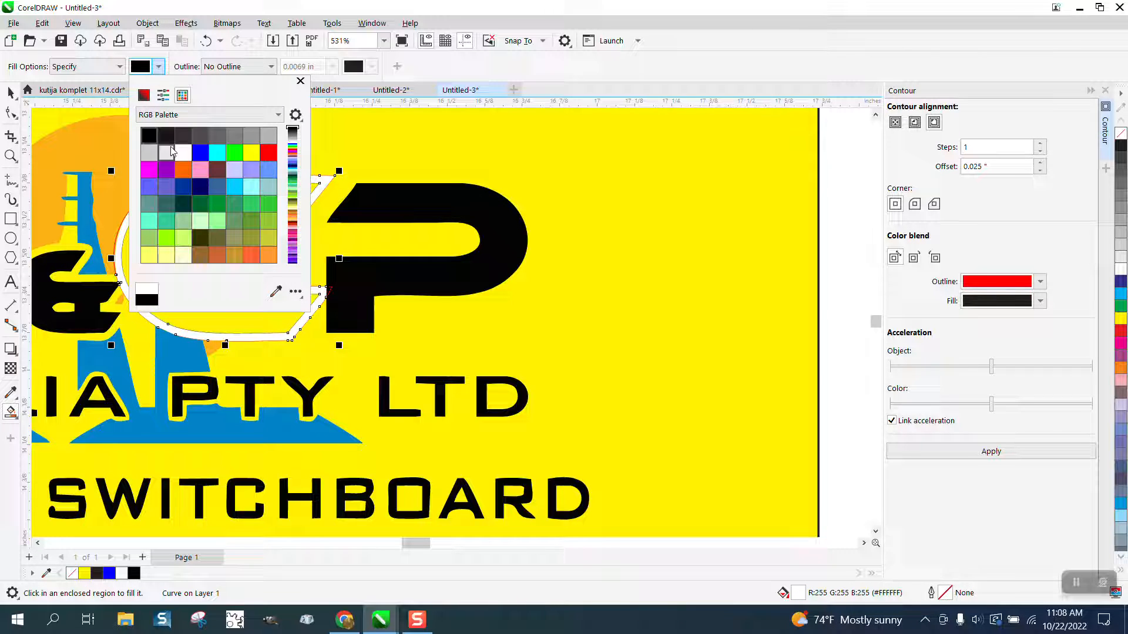
click(340, 182)
click(296, 194)
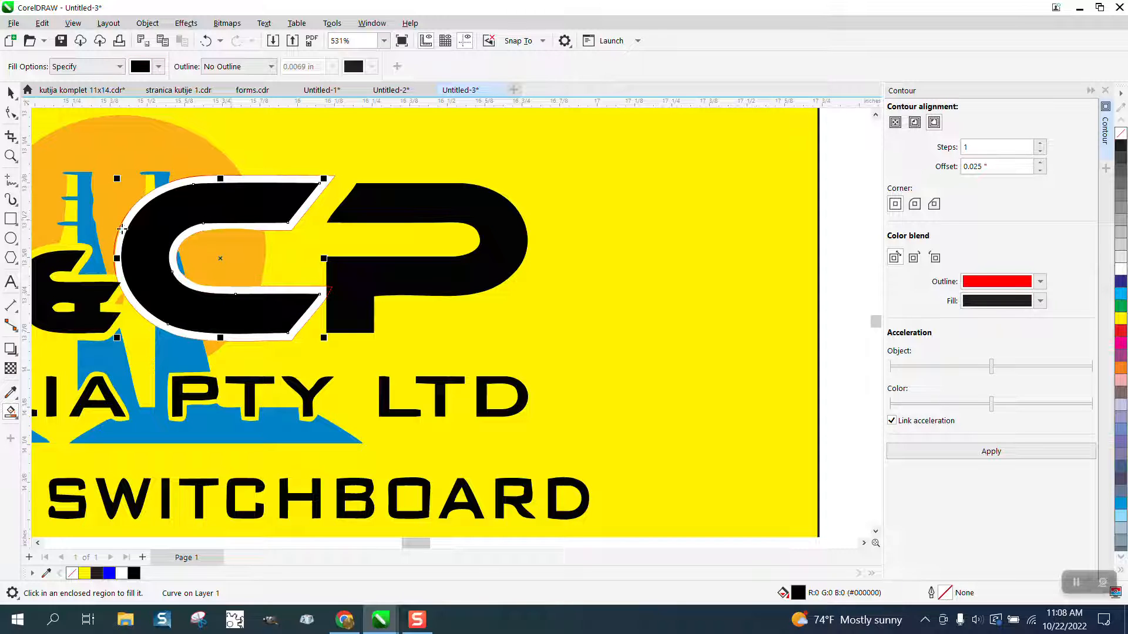
- Select the C and its contour objects and remove their outlines
click(11, 92)
drag(390, 137, 101, 386)
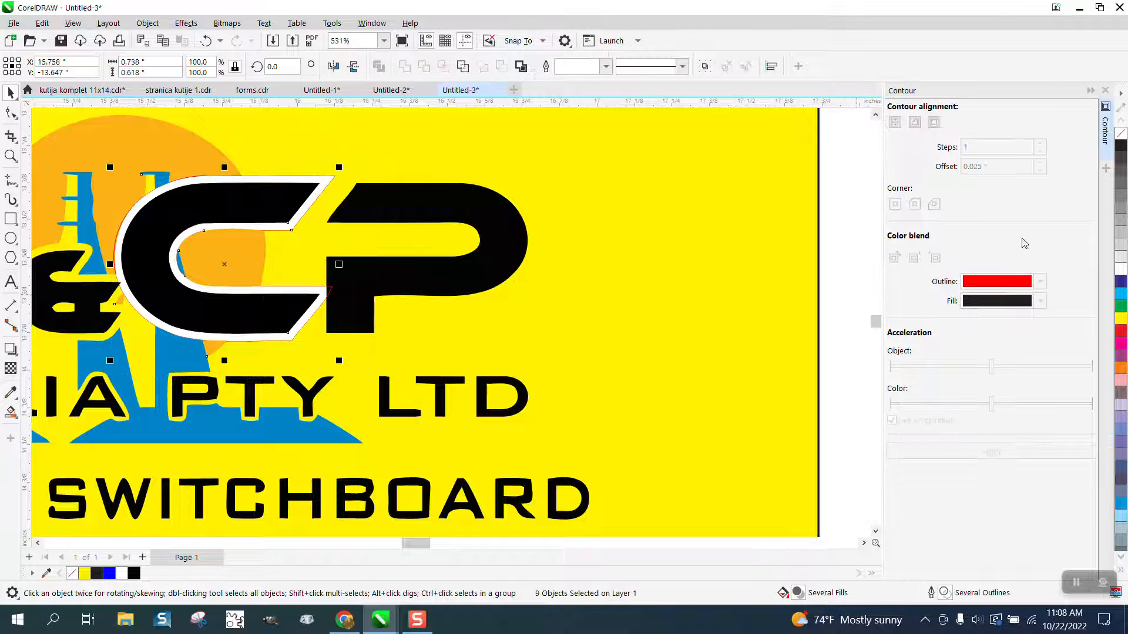
right_click(1119, 134)
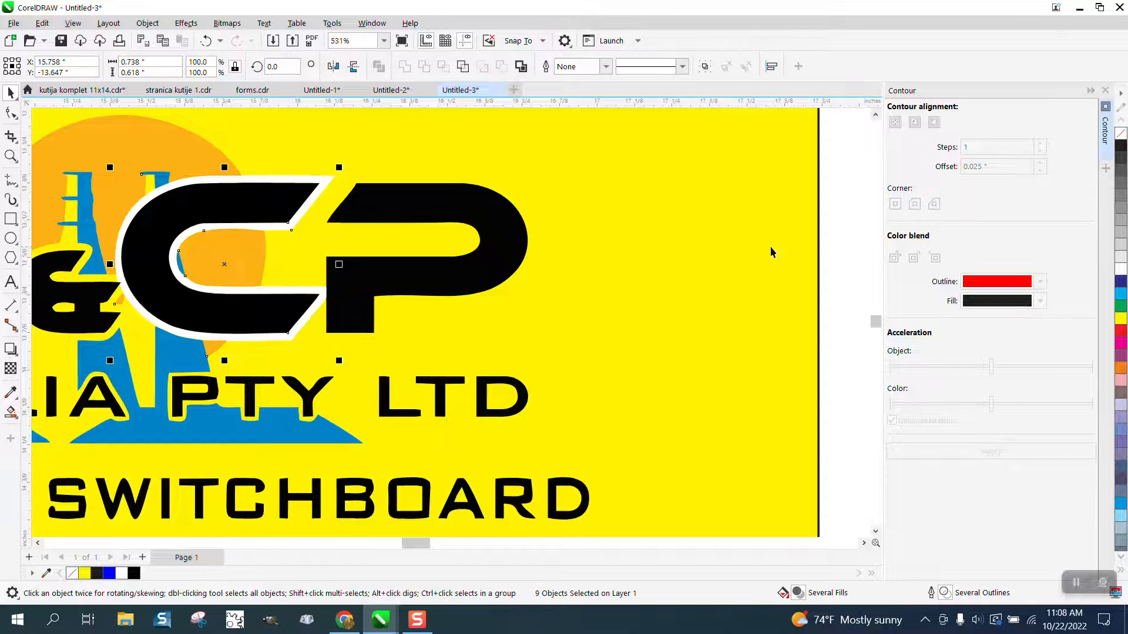
- Select the P letter, remove its fill, and give it a black hairline outline
click(521, 243)
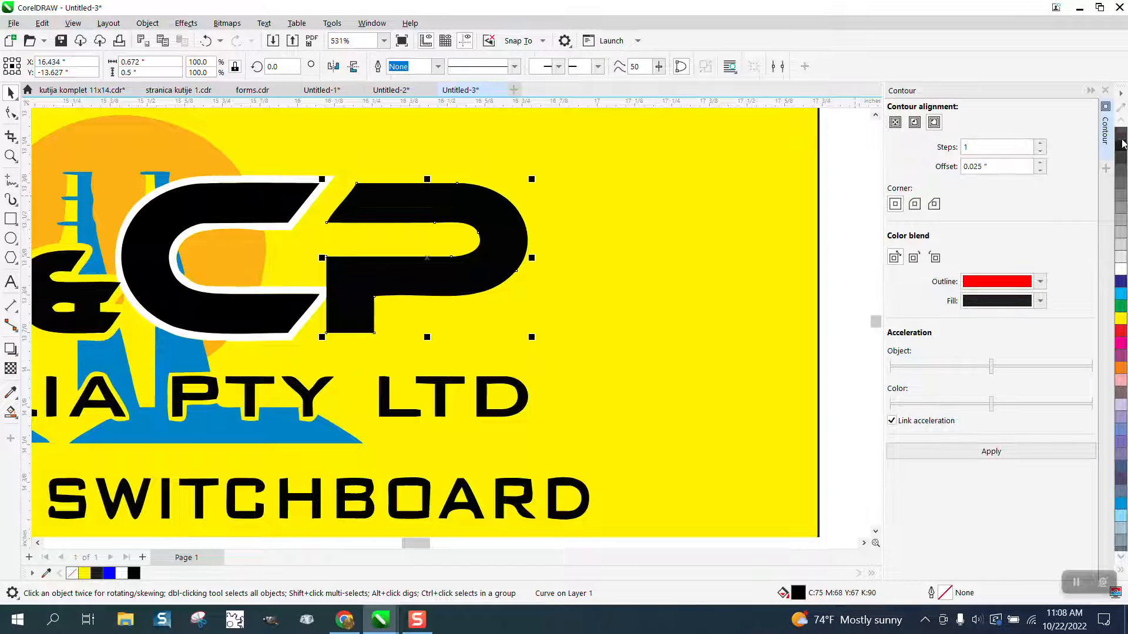
click(1121, 134)
right_click(1120, 147)
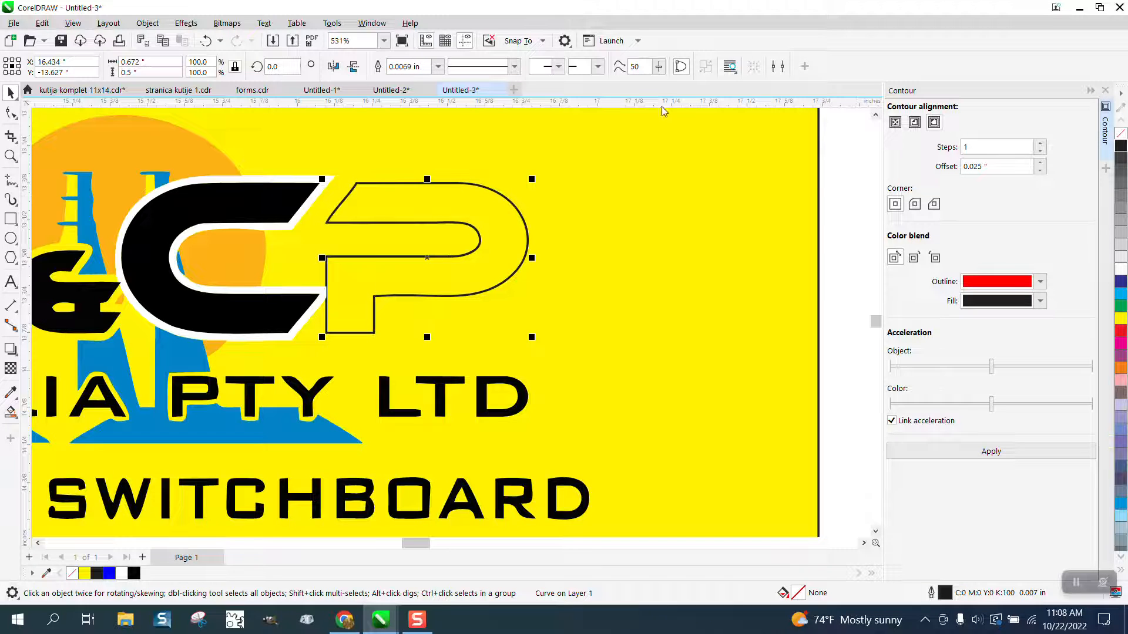
click(437, 66)
click(418, 87)
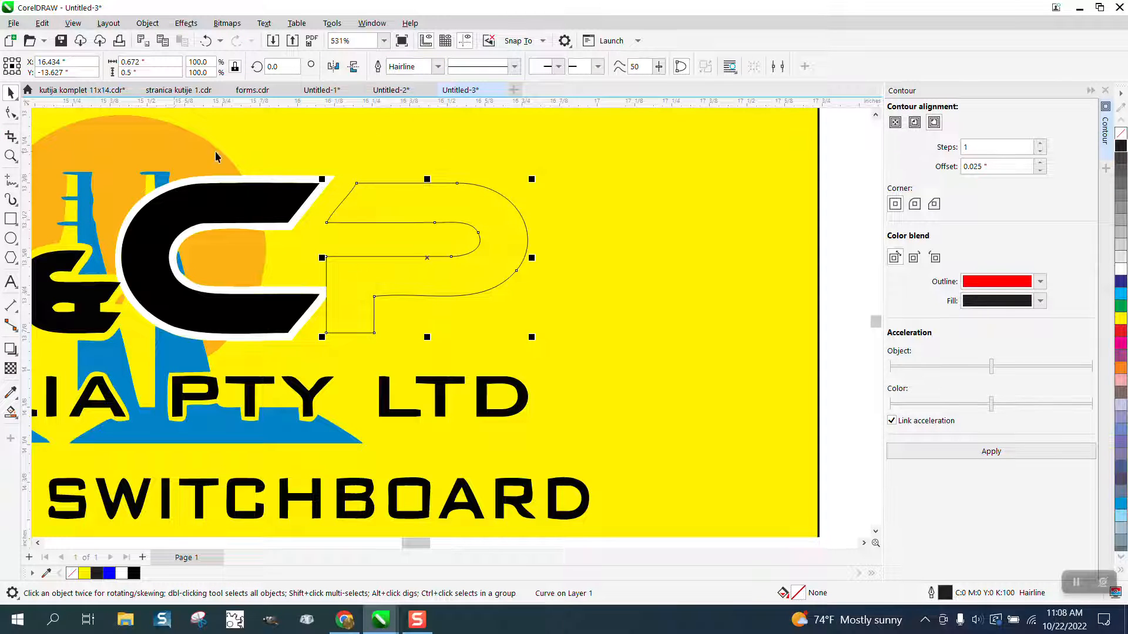
- Zoom in on the P and convert its upper-left diagonal segment to a straight line with the Shape tool
click(485, 277)
click(11, 155)
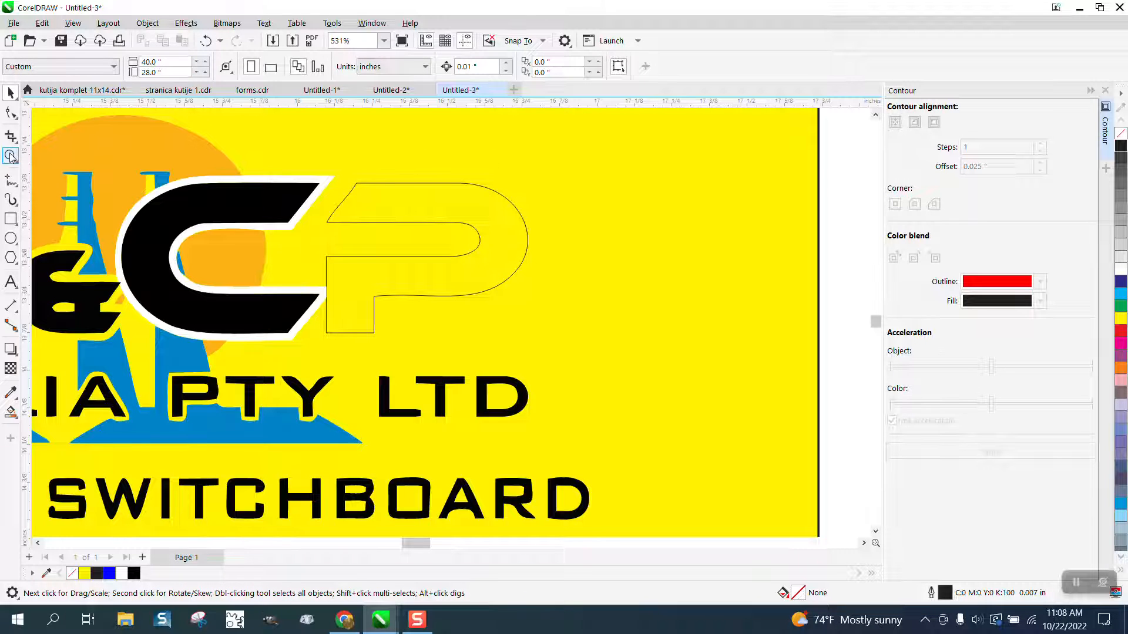
drag(284, 169, 485, 266)
click(128, 188)
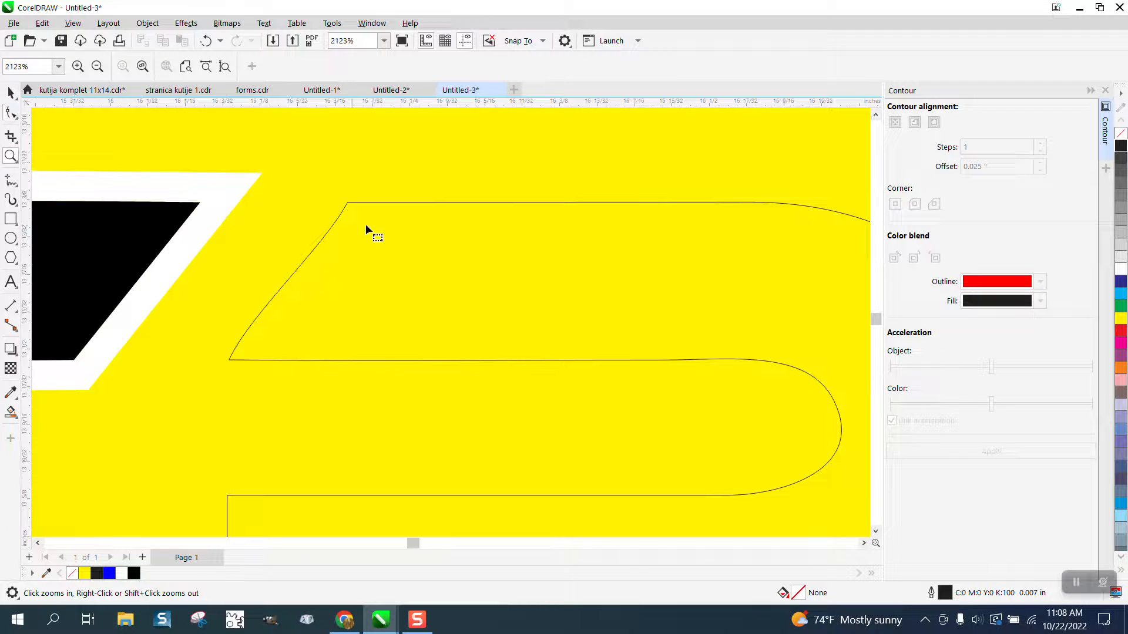
click(347, 203)
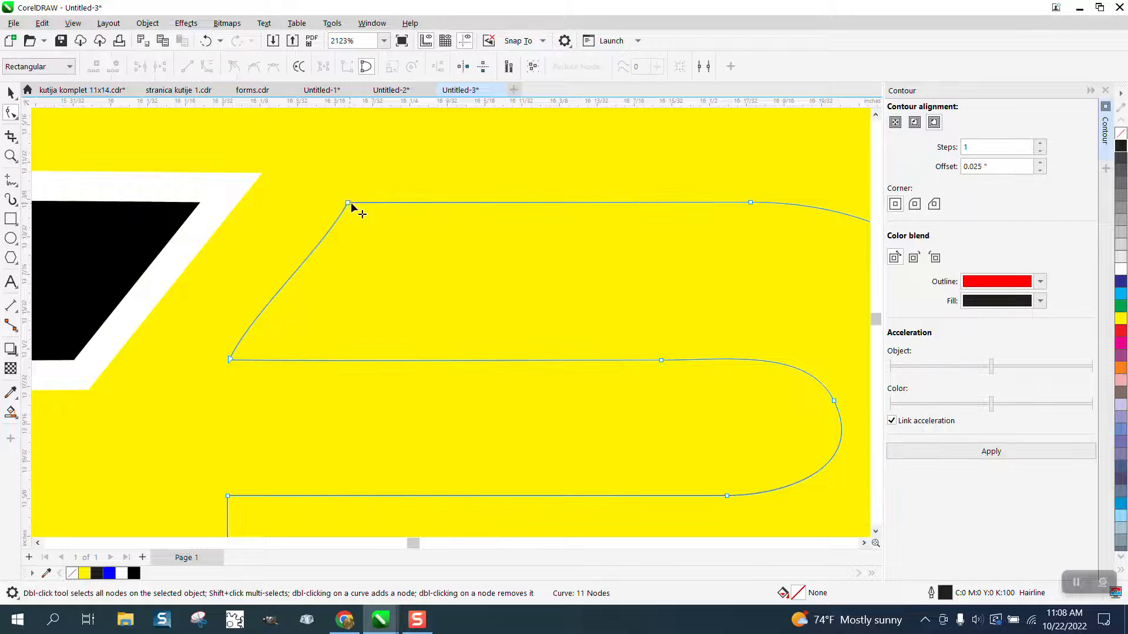
drag(274, 320, 224, 371)
right_click(230, 362)
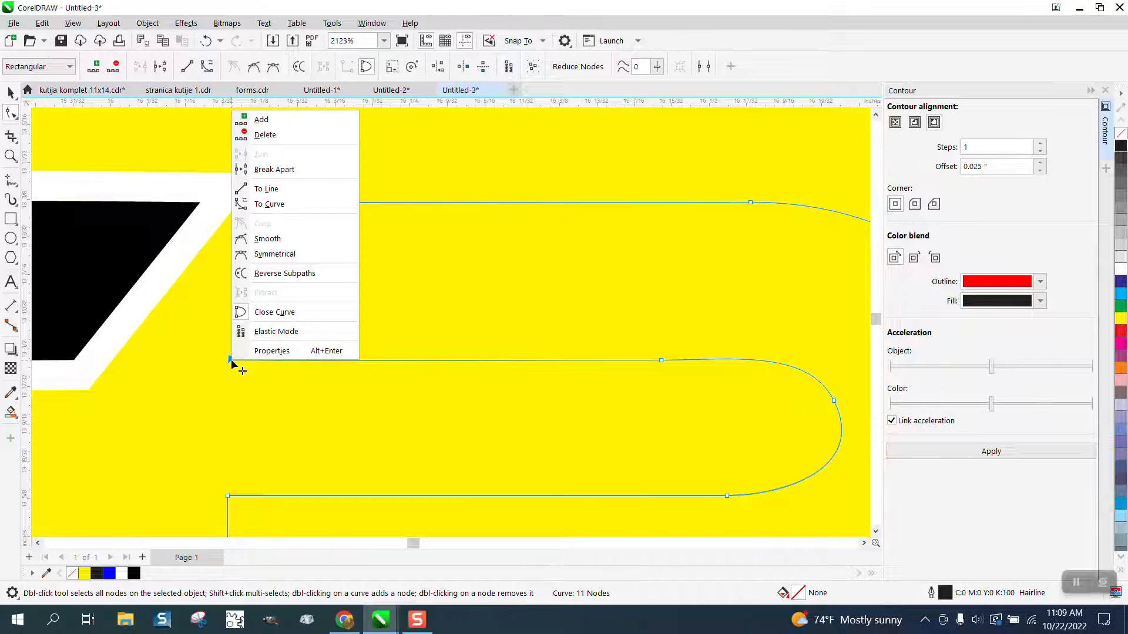
click(276, 189)
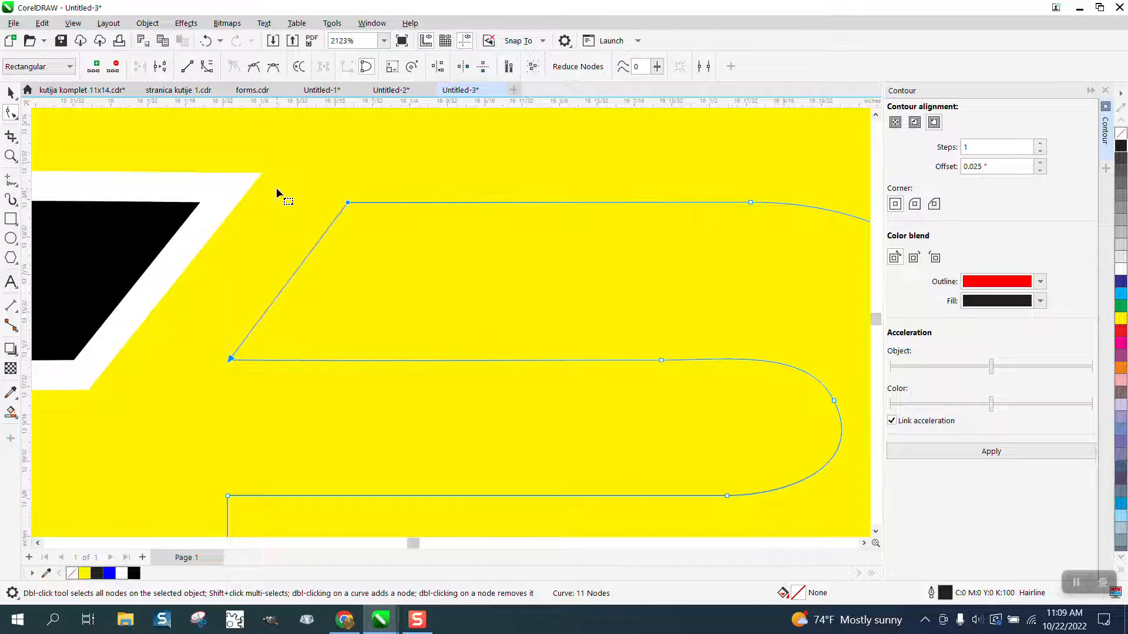
scroll(461, 237, down, 4)
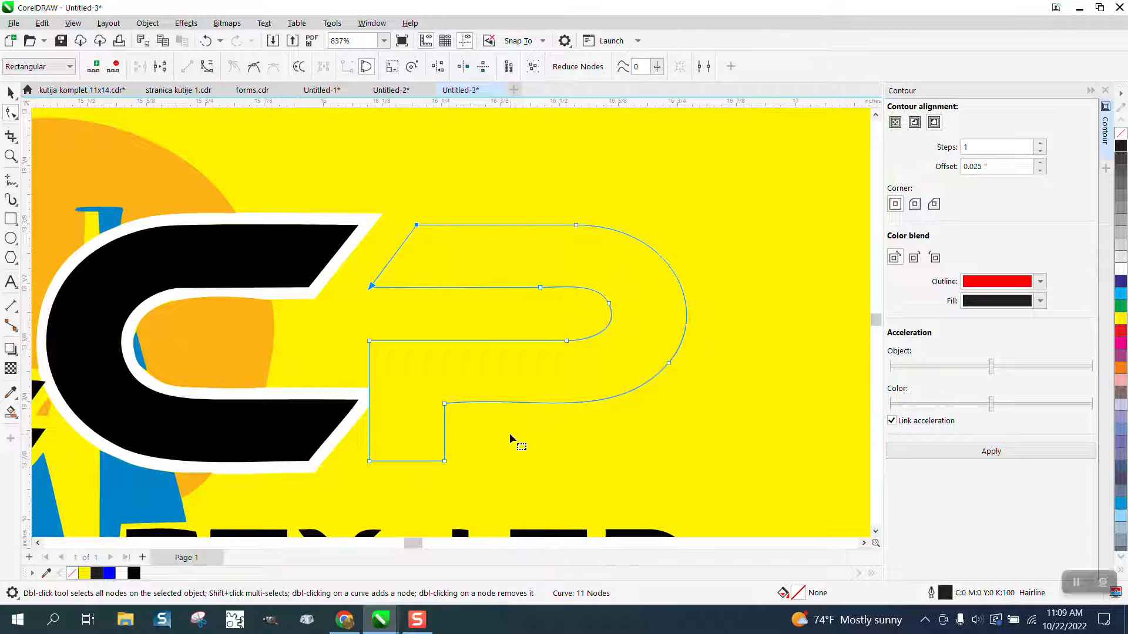
- Apply a one-step 0.025-inch contour to the P letter and Smart Fill the P's interior black
click(11, 93)
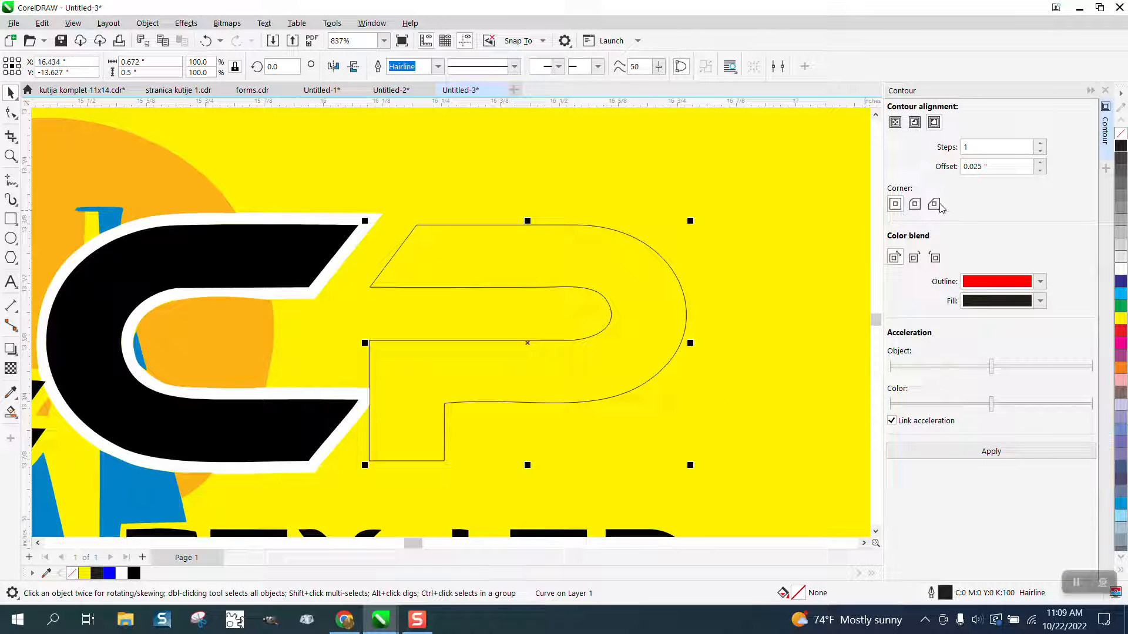
click(1004, 451)
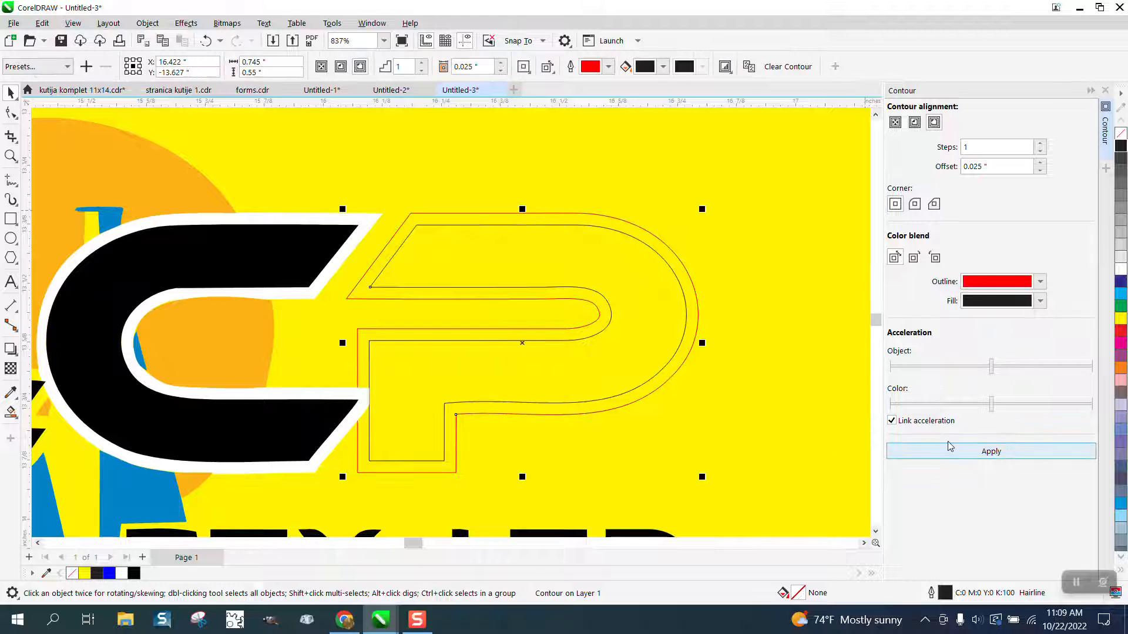
click(10, 412)
click(513, 252)
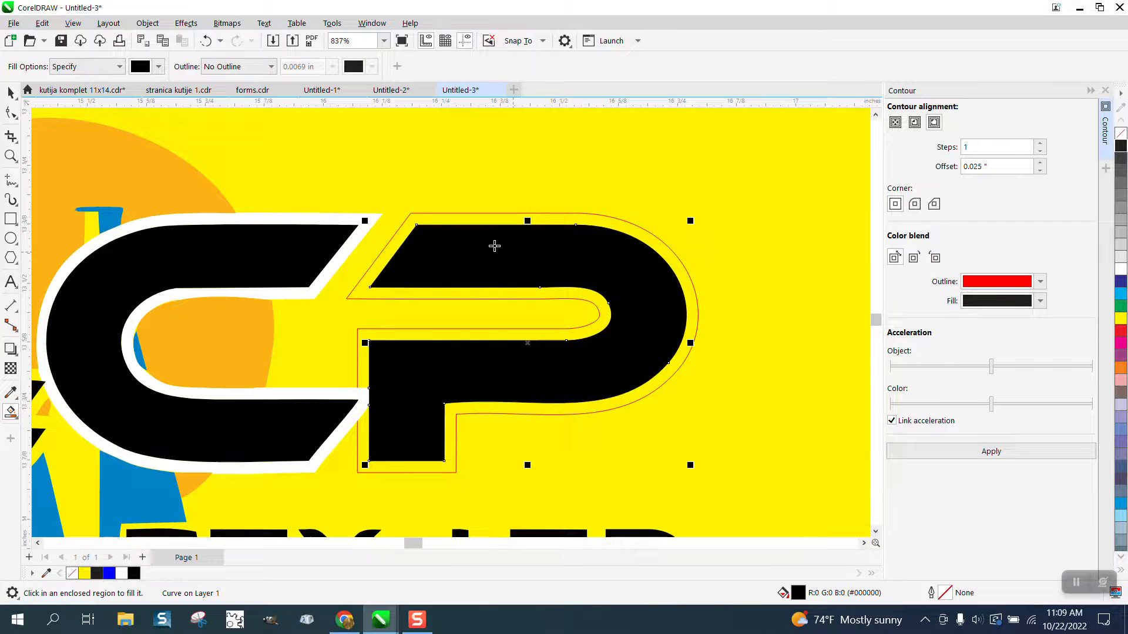
- Switch the Smart Fill colour to white and fill the contour ring around the P
click(159, 67)
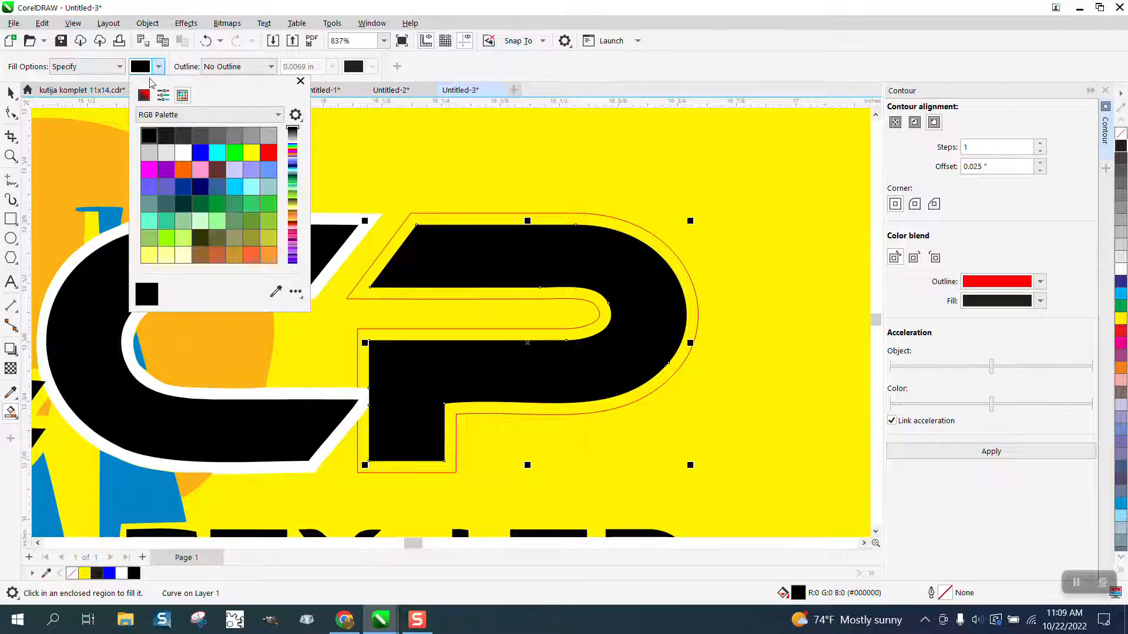
click(184, 153)
click(443, 221)
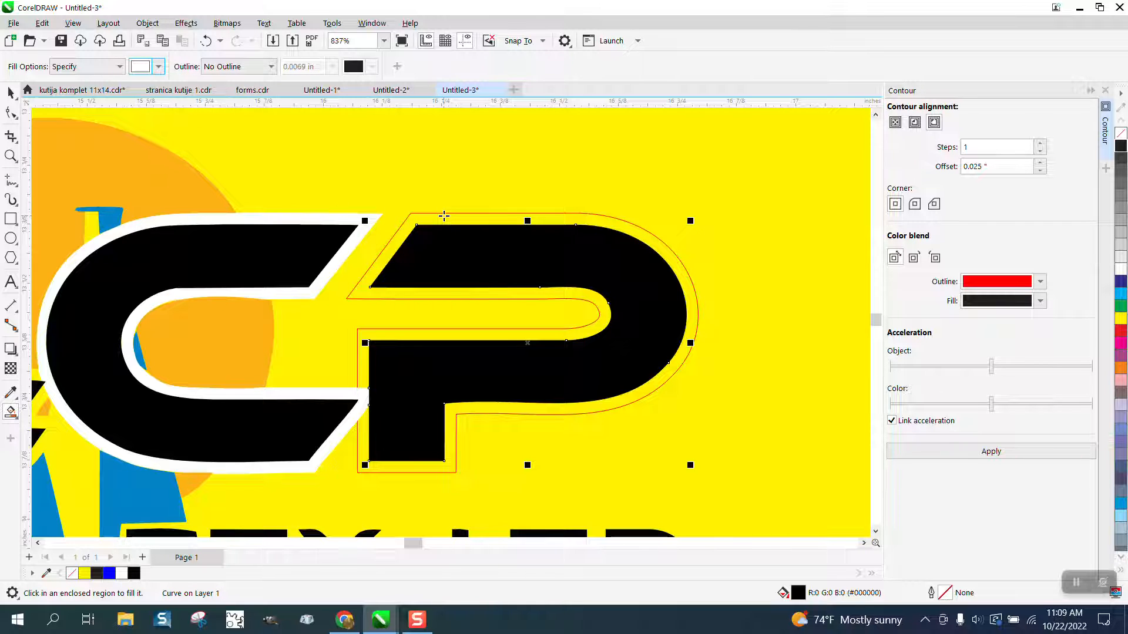
click(444, 221)
scroll(495, 219, down, 2)
scroll(171, 176, down, 1)
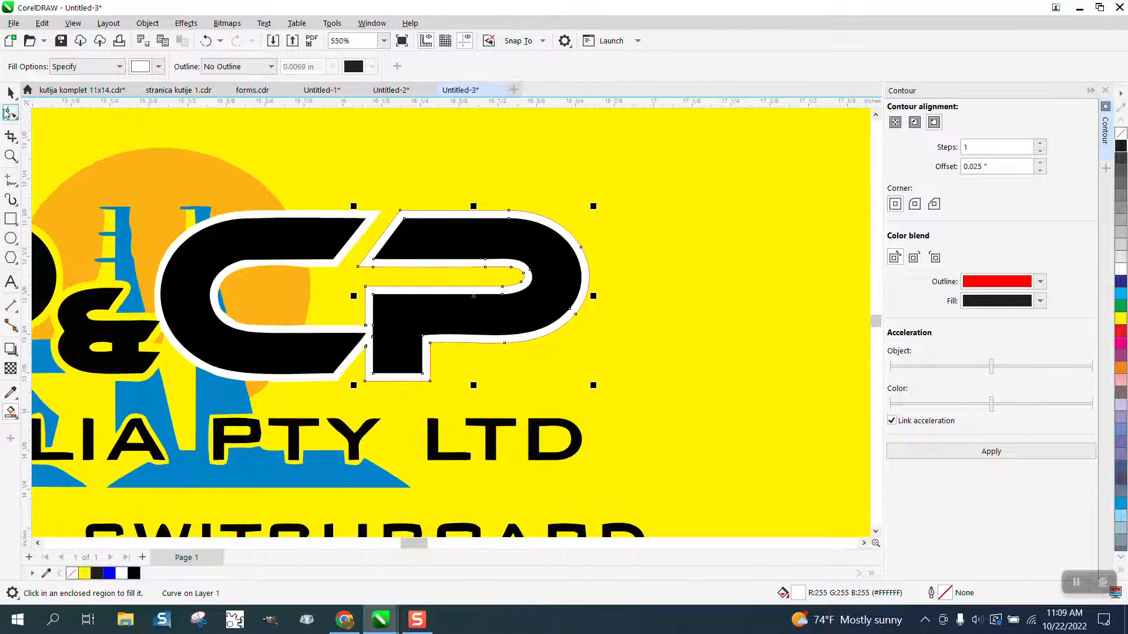
- Select the C and P letters with their contour objects and remove their outlines
click(11, 92)
drag(646, 171, 353, 406)
right_click(1121, 143)
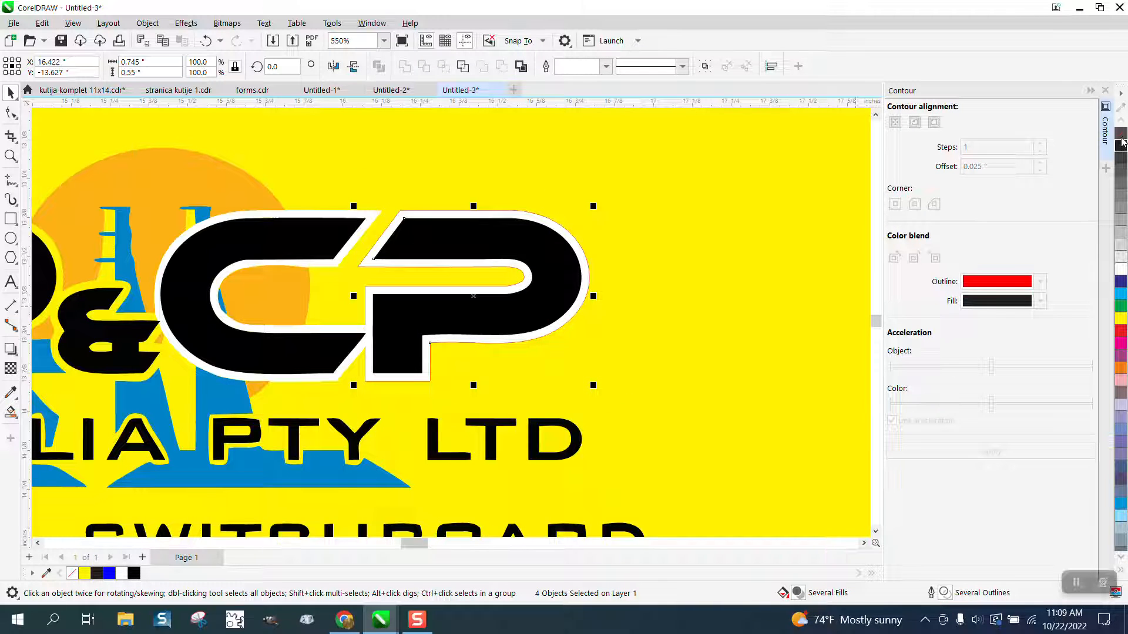
scroll(300, 298, down, 2)
scroll(301, 297, down, 3)
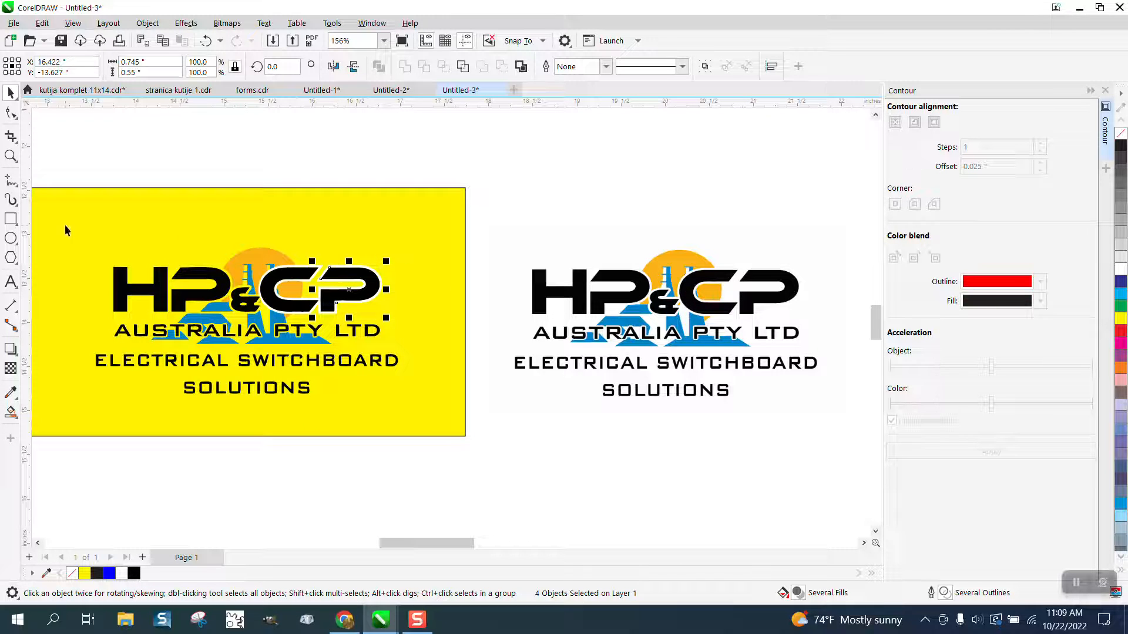
- Draw a rectangle around the second logo copy and fill it yellow
click(11, 218)
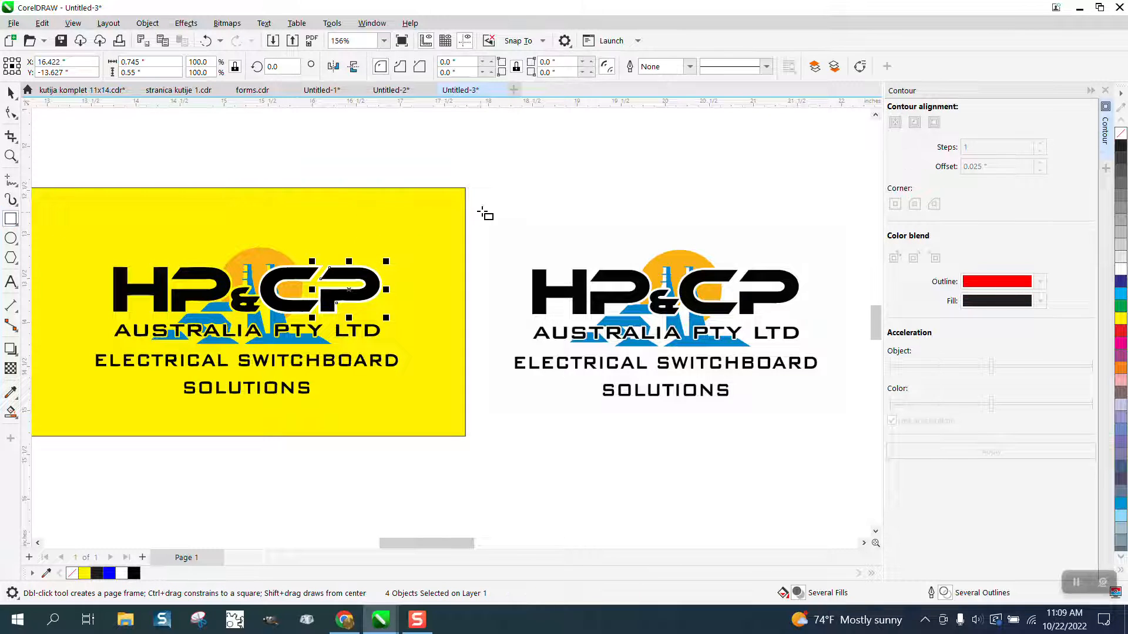
drag(487, 222, 863, 420)
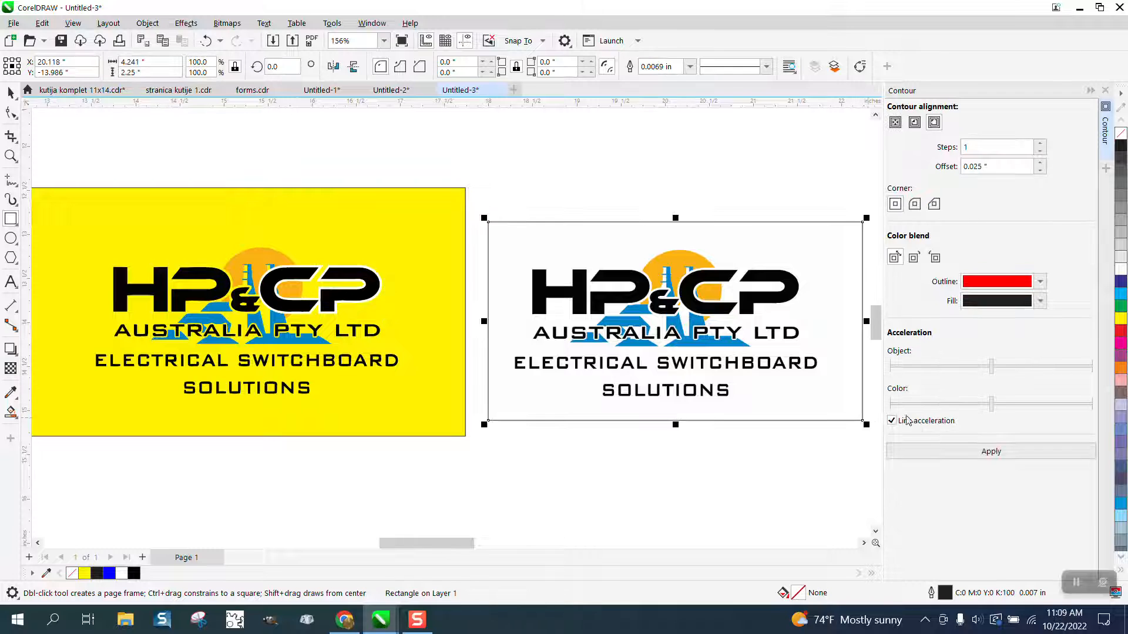
click(1118, 319)
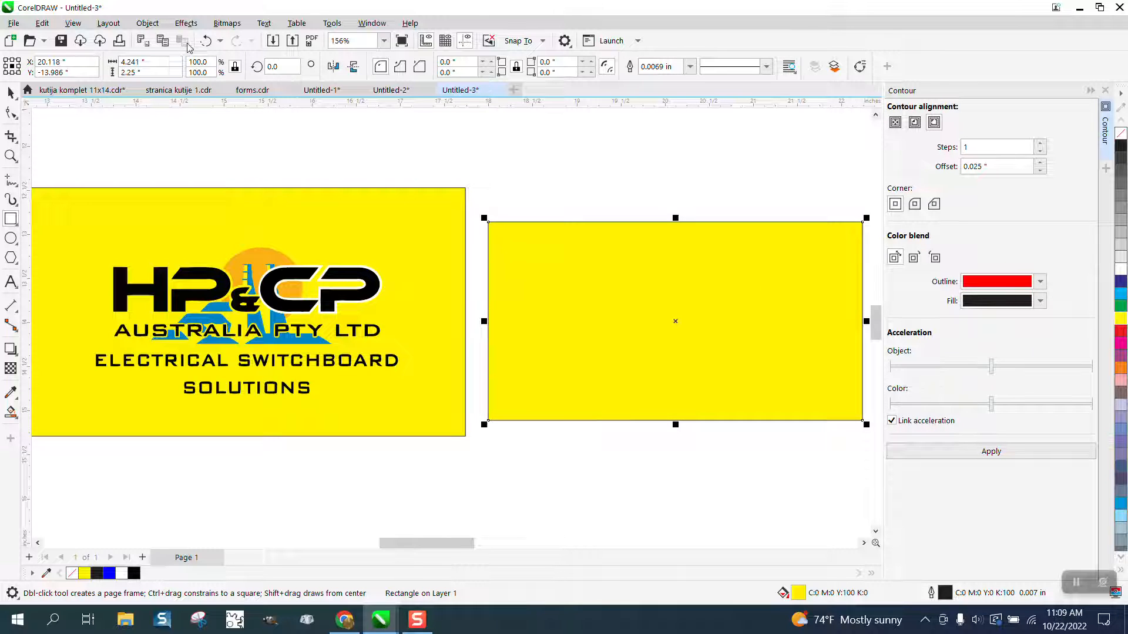
- Send the yellow rectangle to the back of the page behind the logo
click(147, 23)
mouse_move(184, 245)
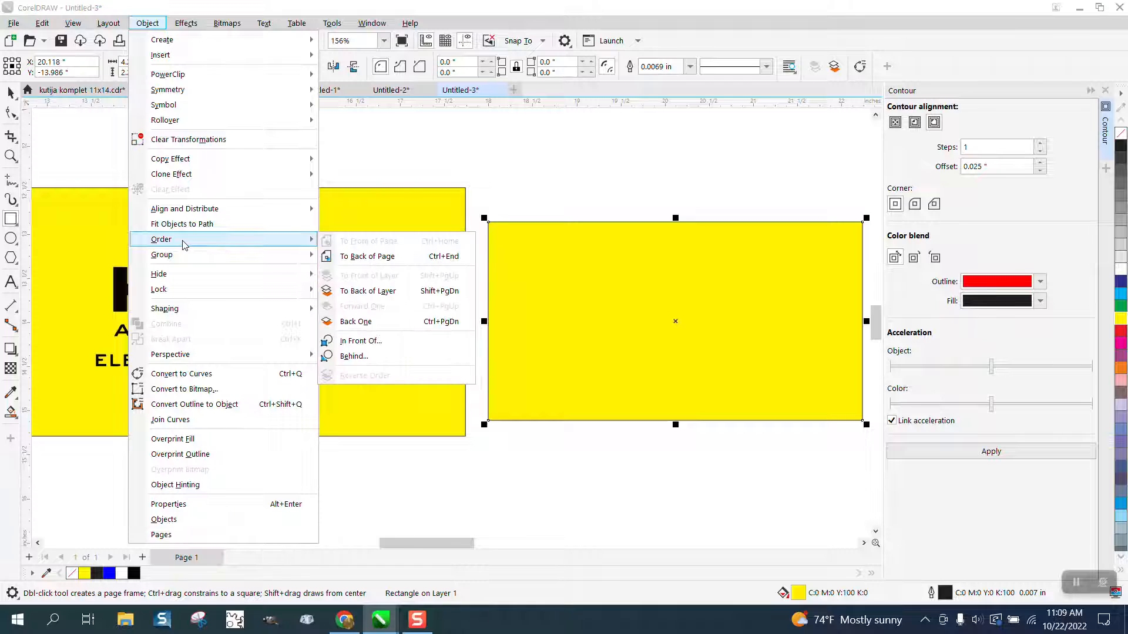
click(341, 258)
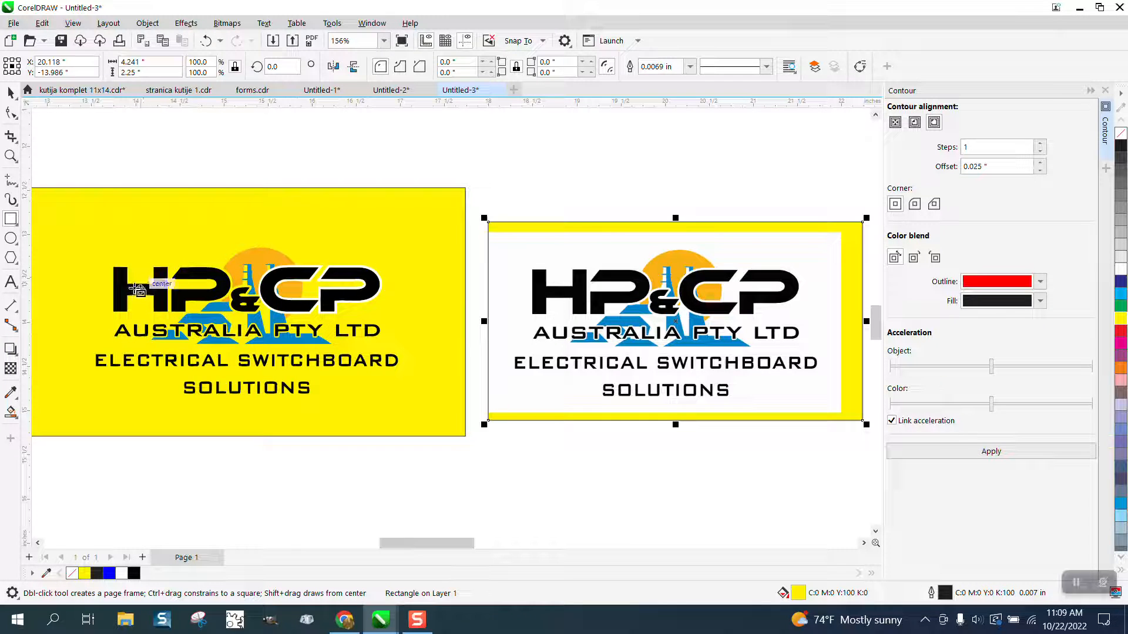
- Zoom in on the H and convert its lower crossbar segment to a straight line with the Shape tool
click(10, 156)
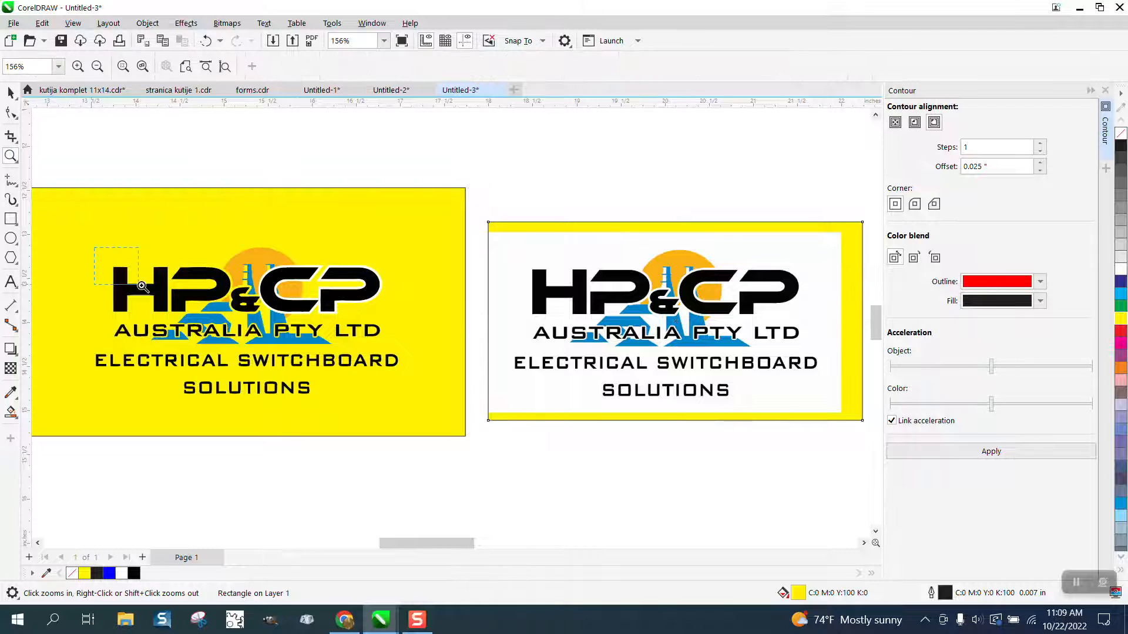
drag(104, 259, 245, 326)
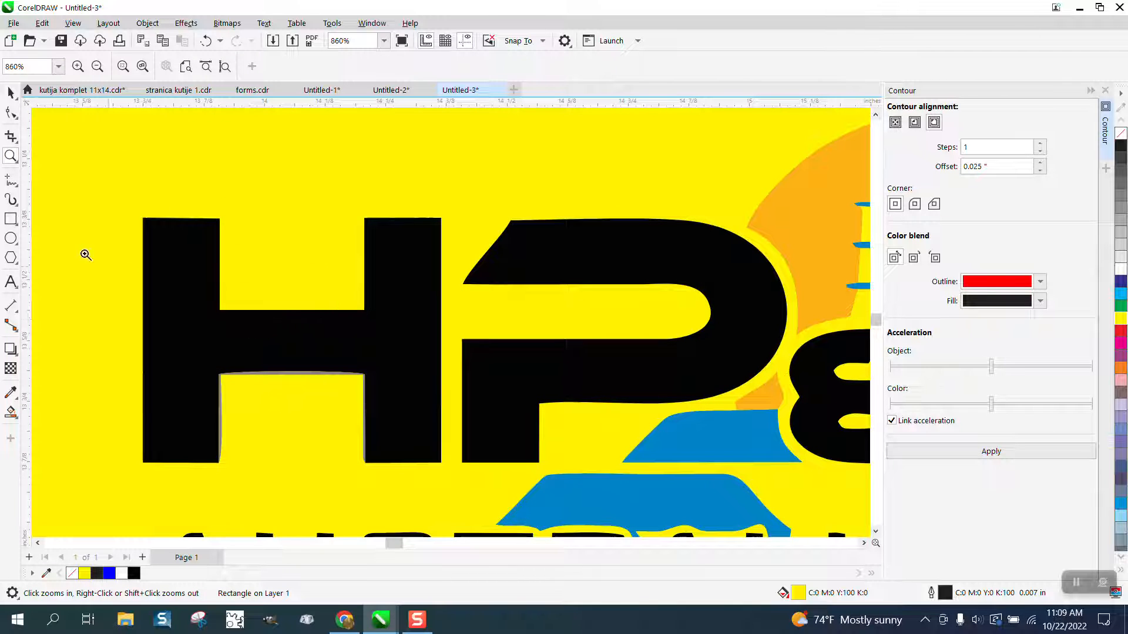
click(11, 92)
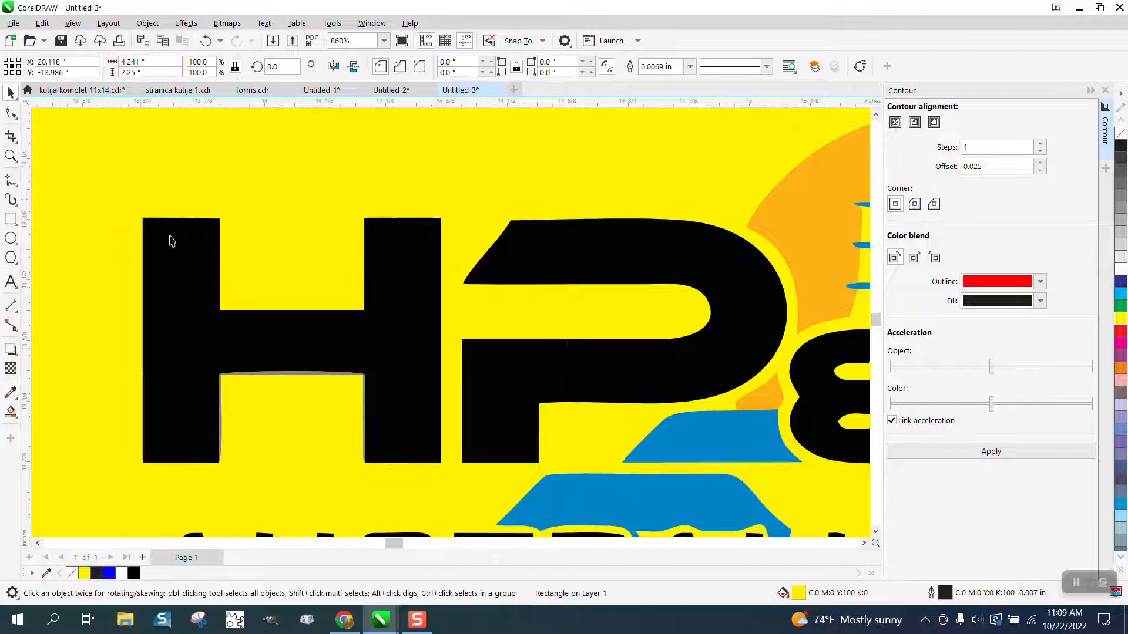
click(292, 376)
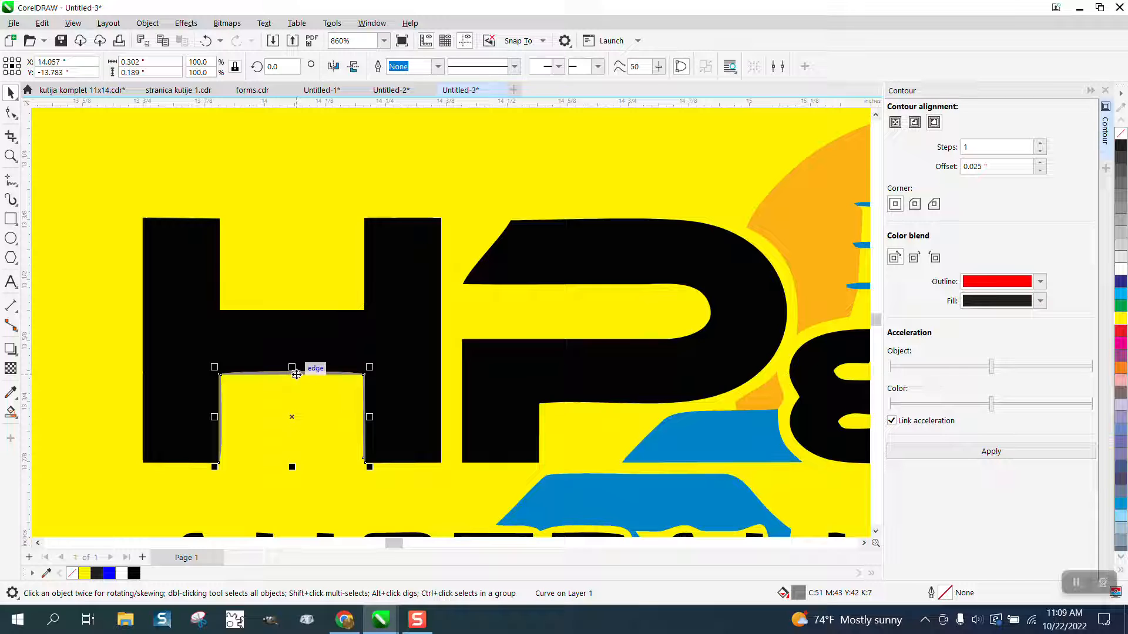
key(Escape)
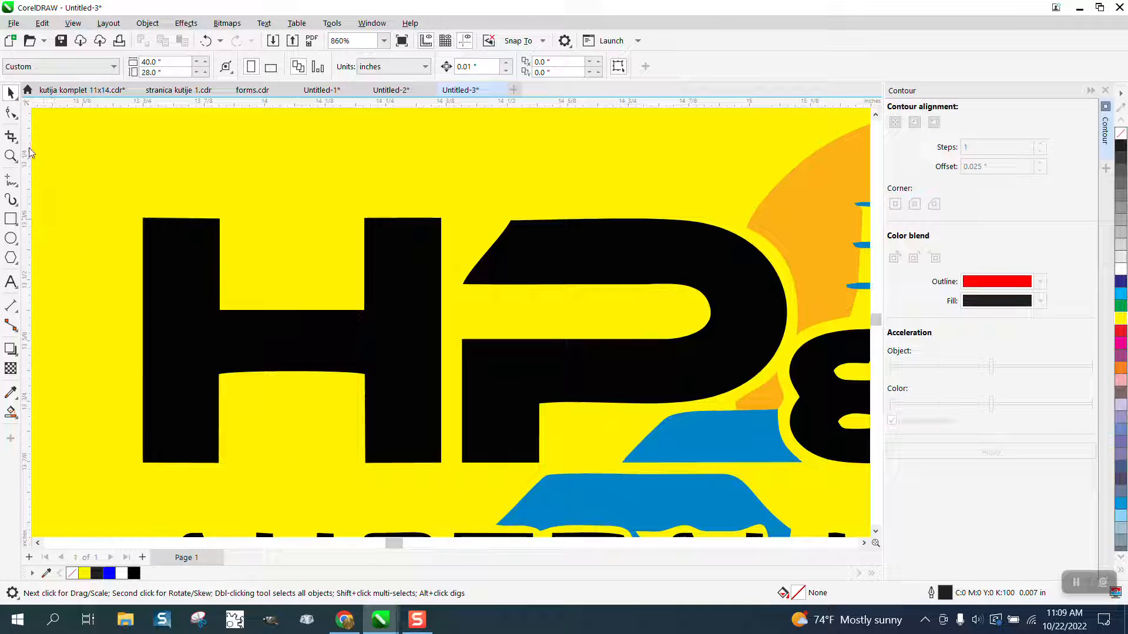
click(11, 114)
click(258, 334)
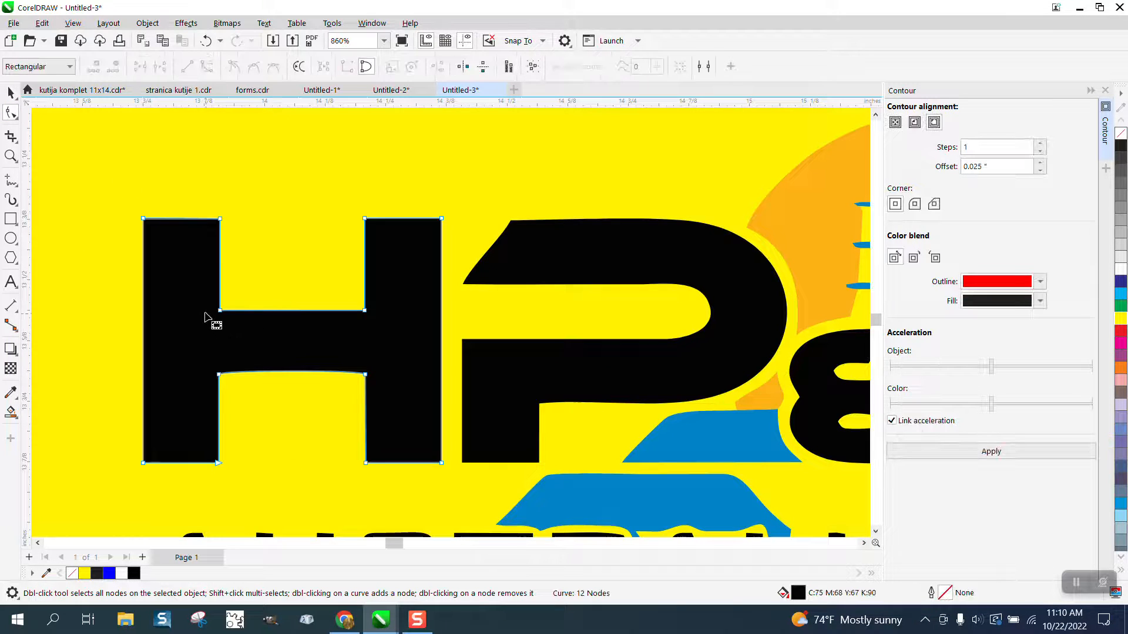
drag(200, 311, 433, 418)
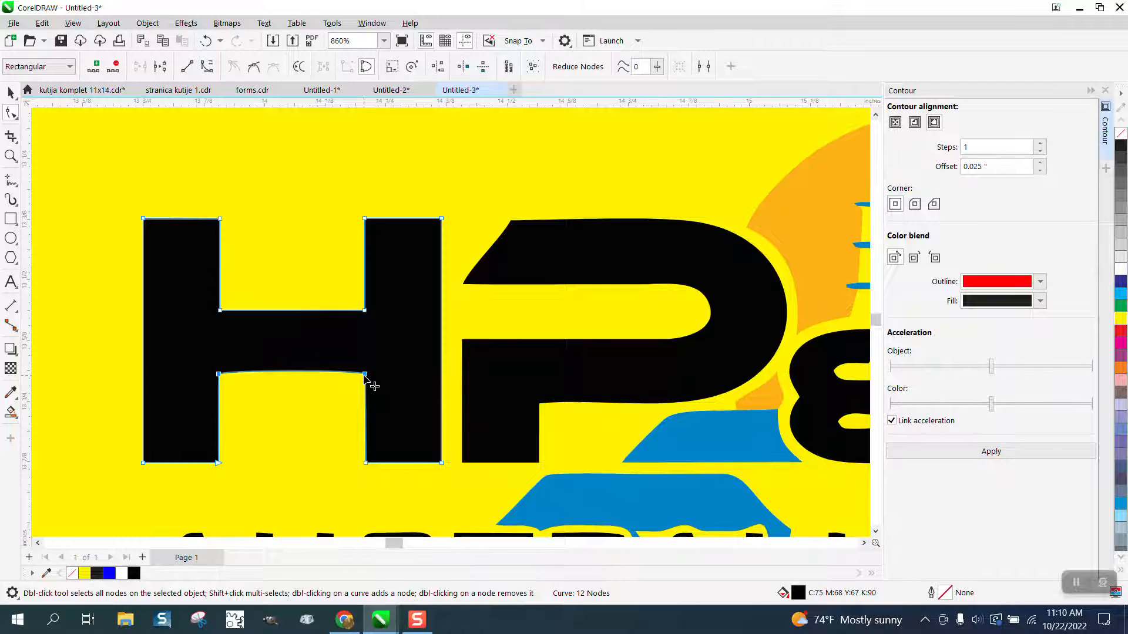
right_click(367, 381)
click(399, 204)
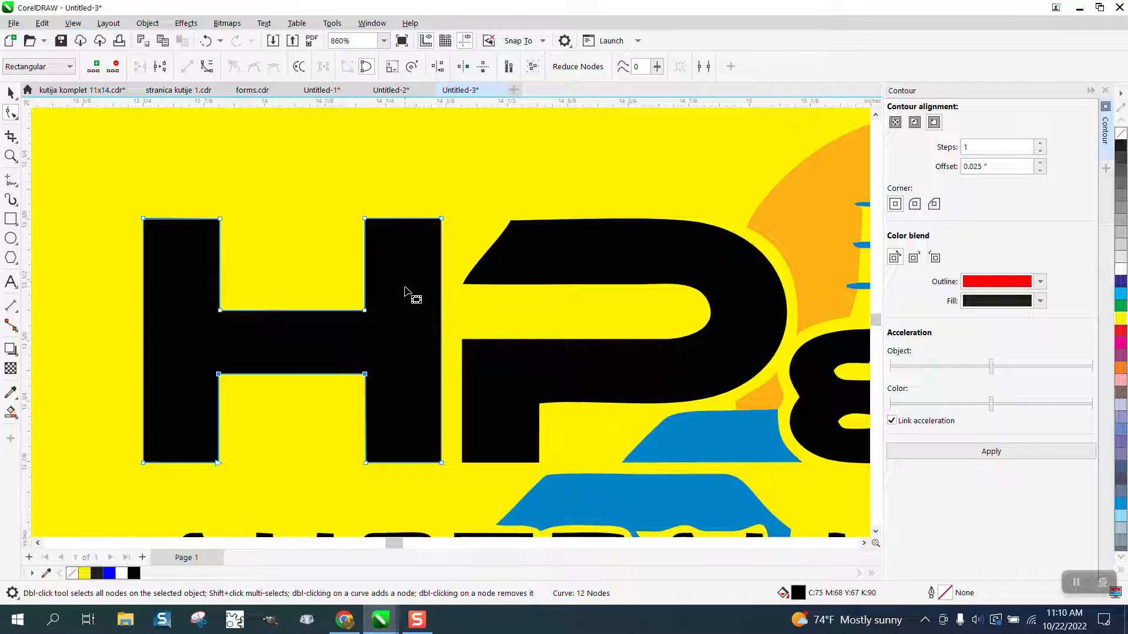
- Select the H letter, remove its fill, and give it a black hairline outline
scroll(405, 292, down, 1)
click(10, 91)
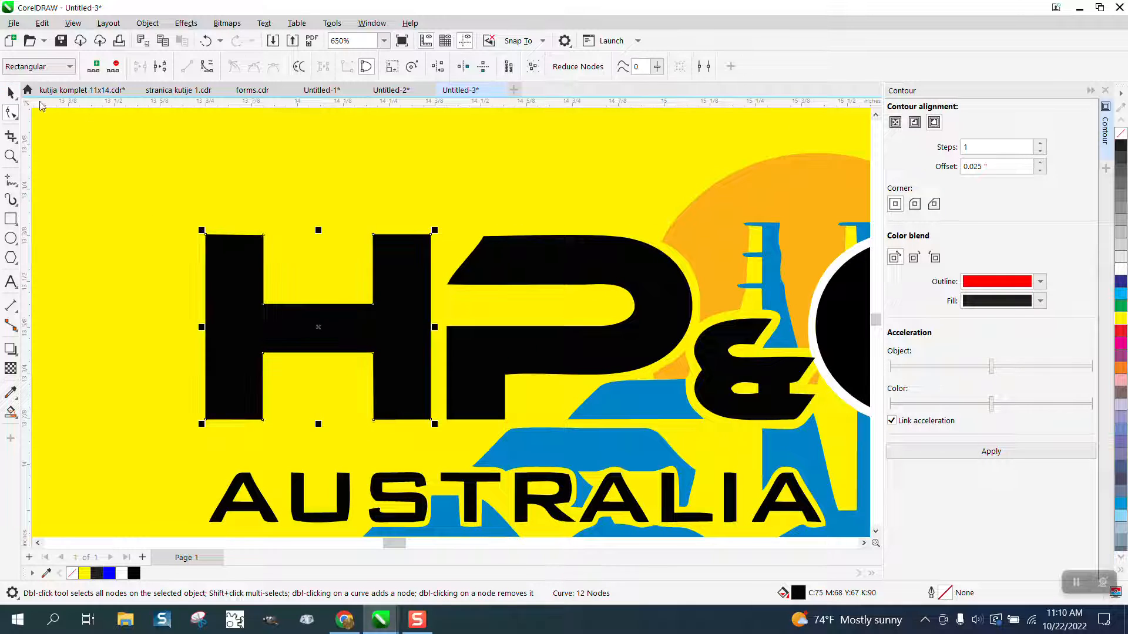
click(1121, 134)
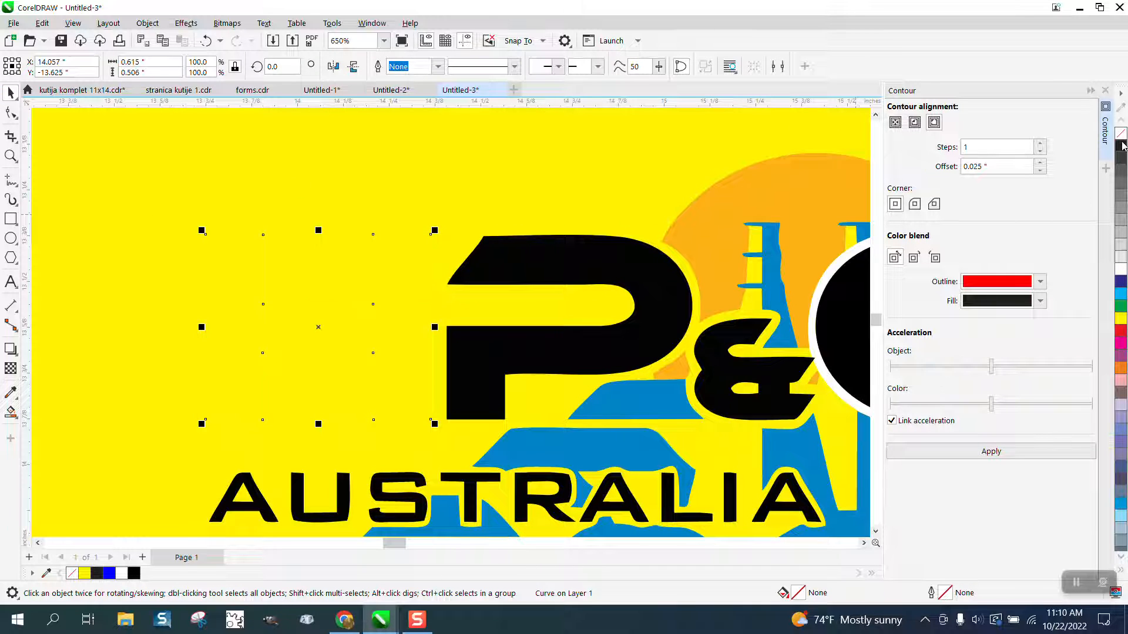
right_click(1121, 147)
click(437, 67)
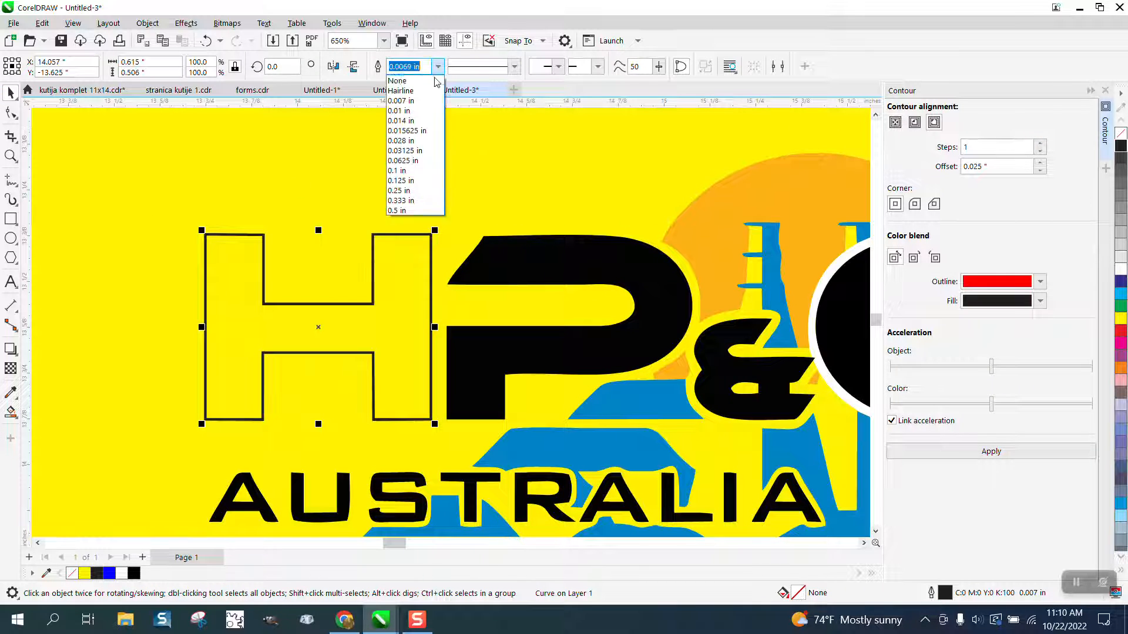
click(411, 87)
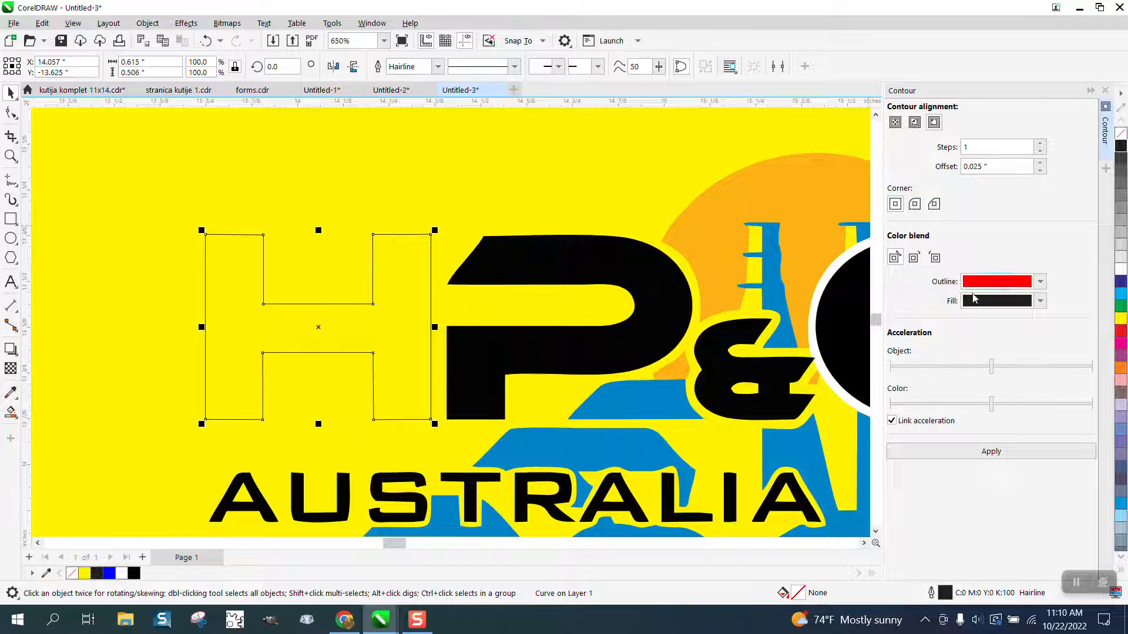
- Apply the 0.025-inch contour to the H and Smart Fill its contour ring white
click(978, 449)
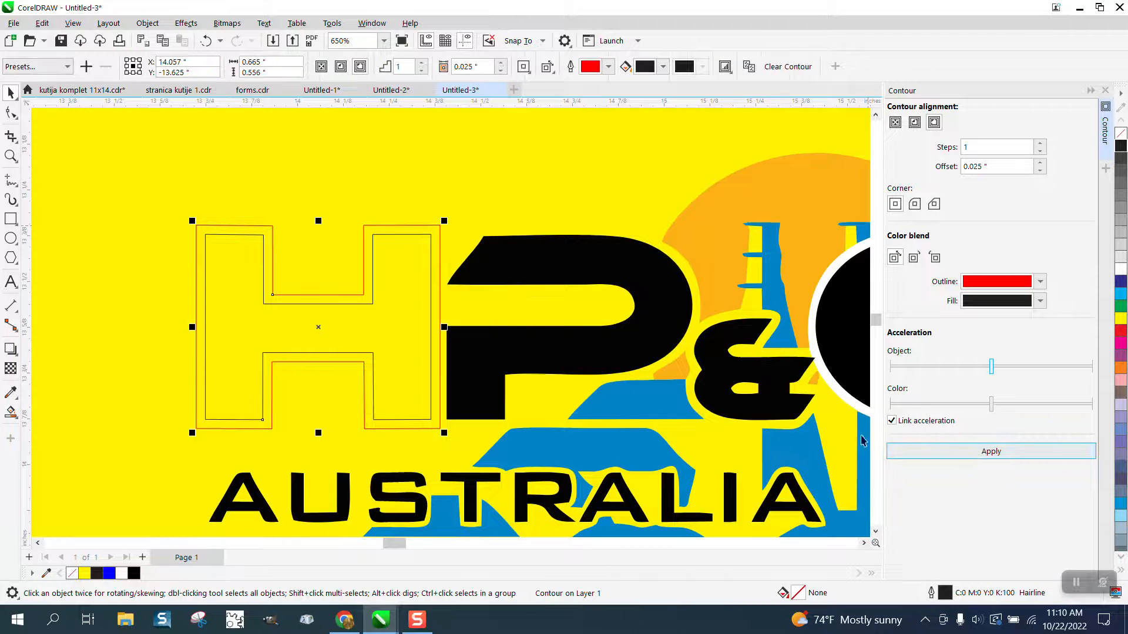
click(10, 412)
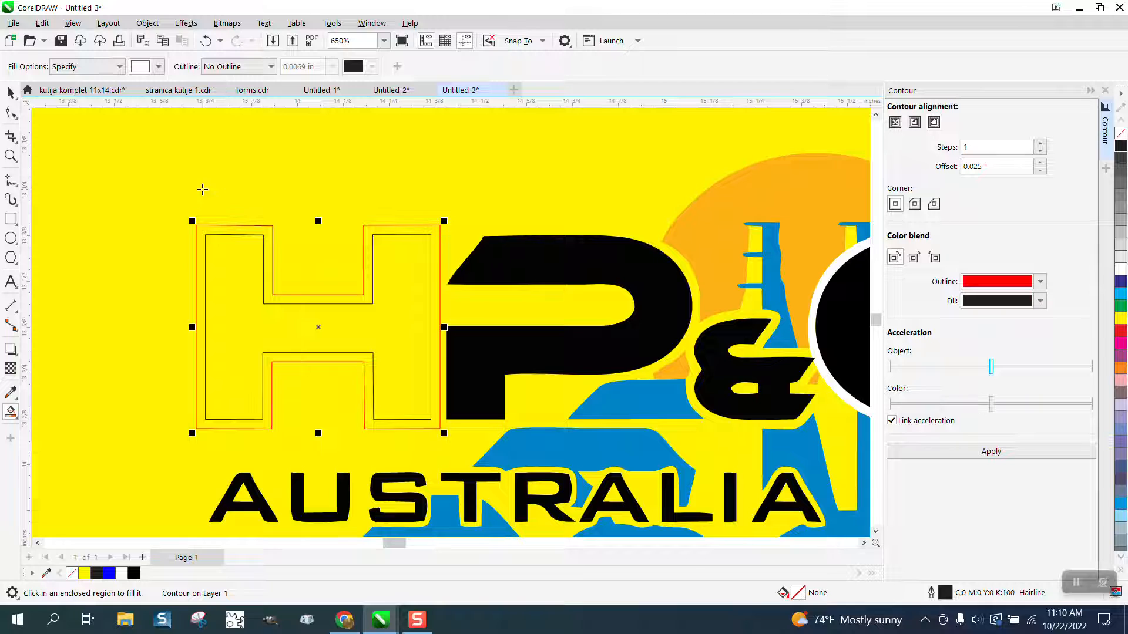
click(271, 237)
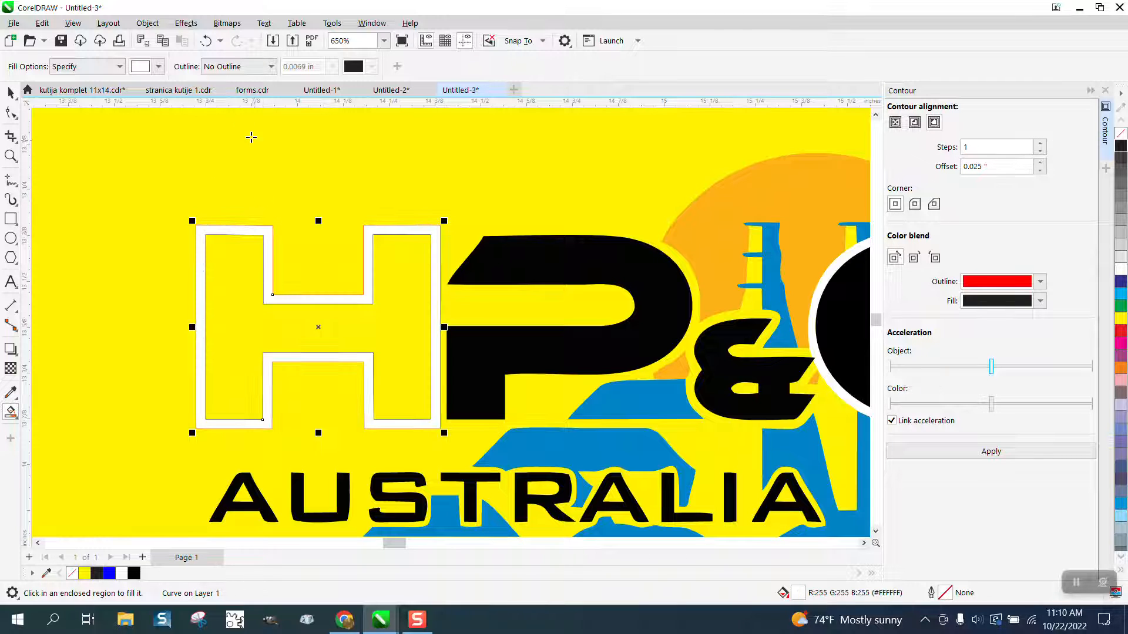
- Switch the Smart Fill colour to black and fill the H letter's interior
click(159, 70)
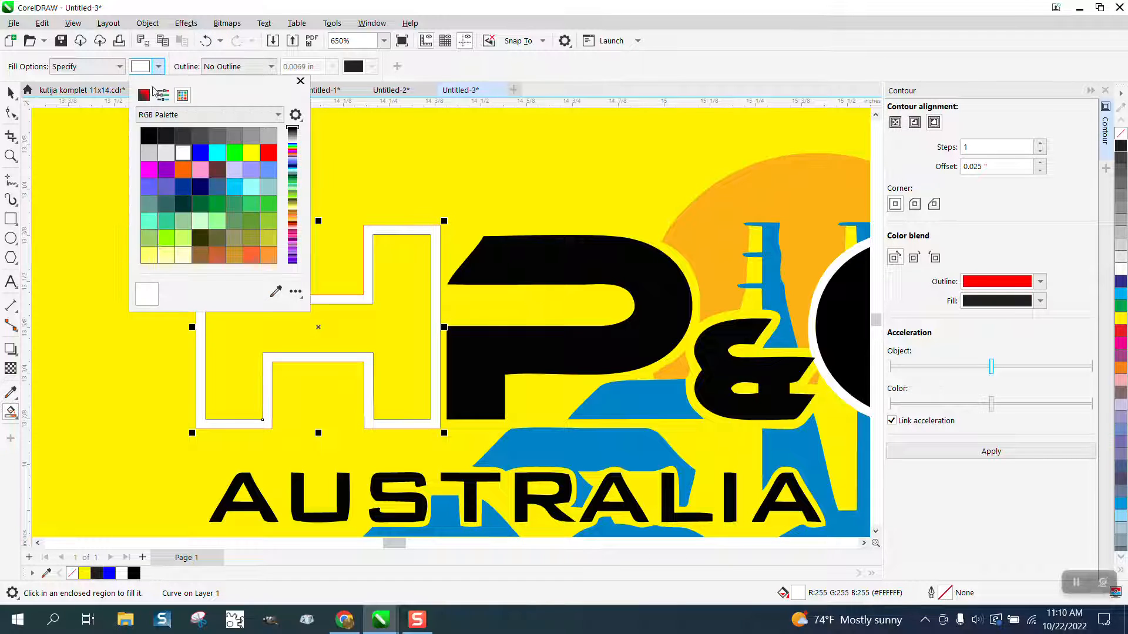
click(146, 134)
click(422, 287)
click(422, 287)
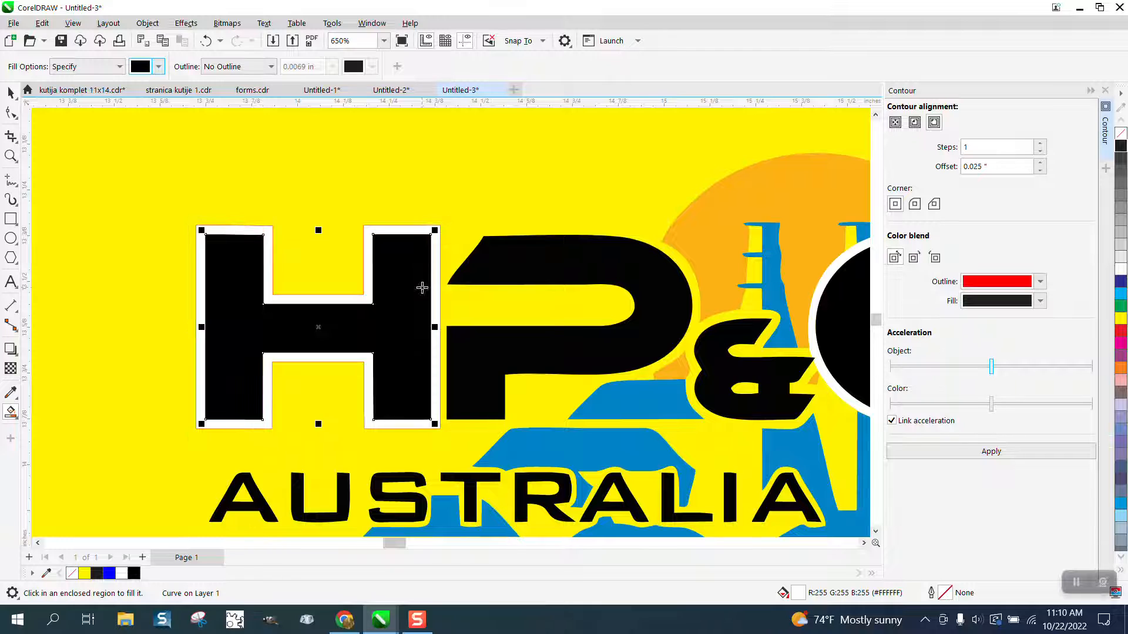
- Select the H and its contour objects and remove their outlines
click(9, 91)
drag(117, 157, 170, 230)
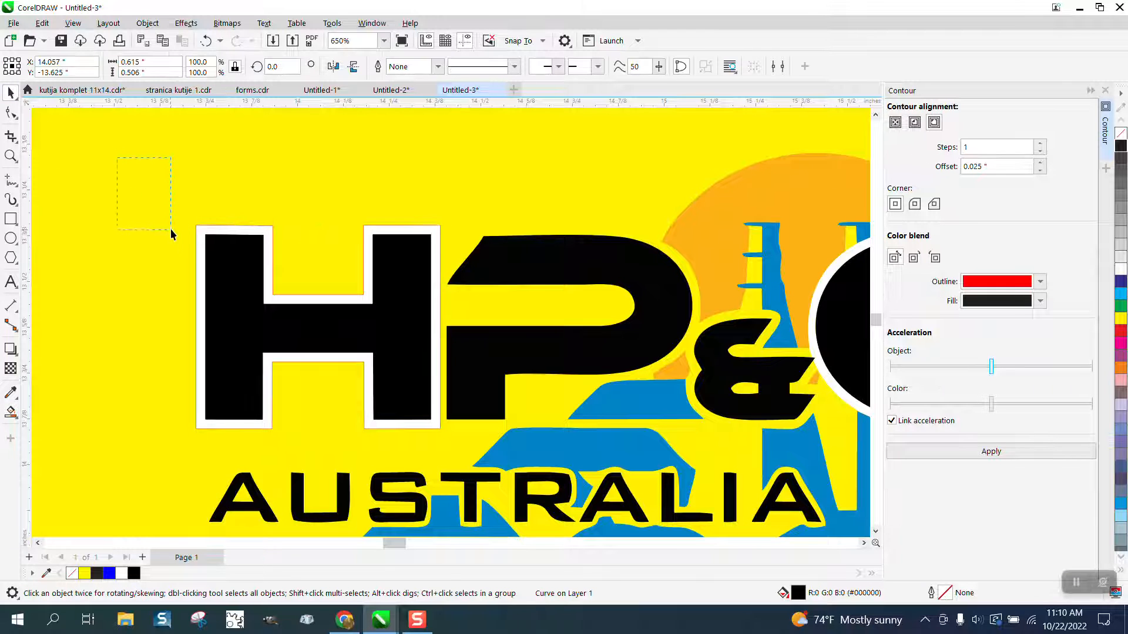
drag(181, 188, 490, 448)
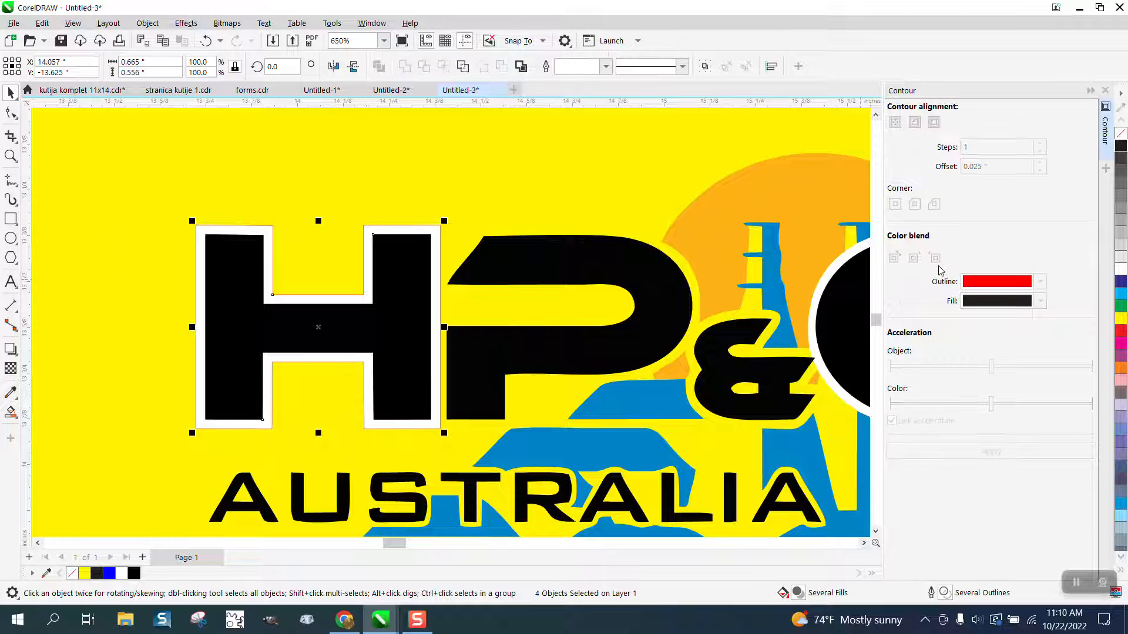
right_click(1121, 138)
scroll(590, 204, down, 5)
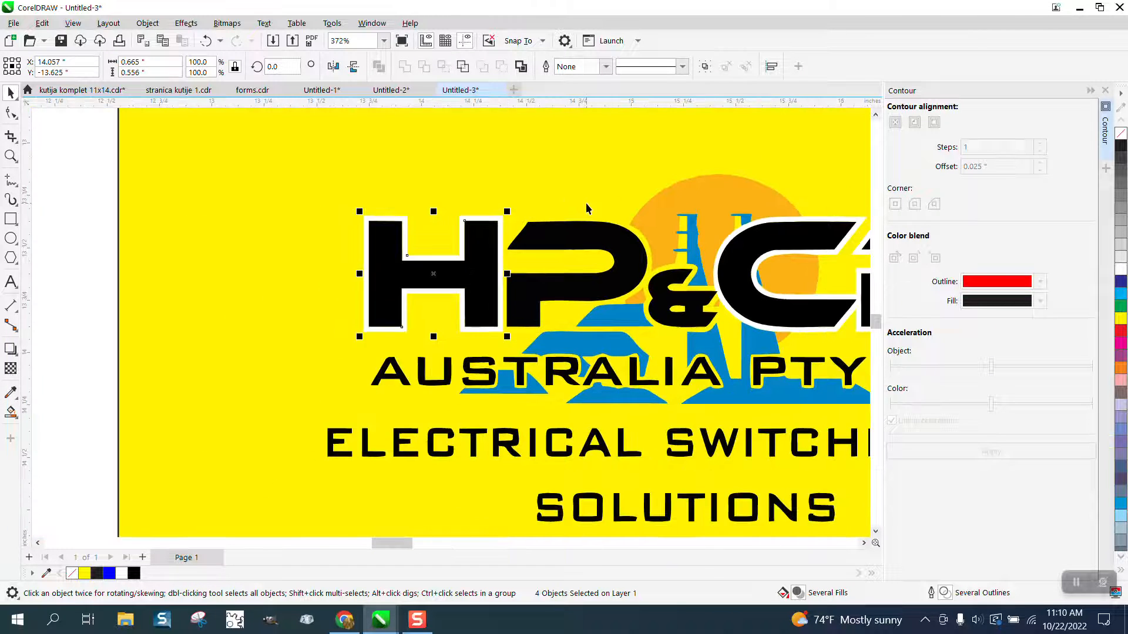
- Zoom in closely on the blue tower shape between the ampersand and the C
click(10, 156)
drag(619, 184, 740, 284)
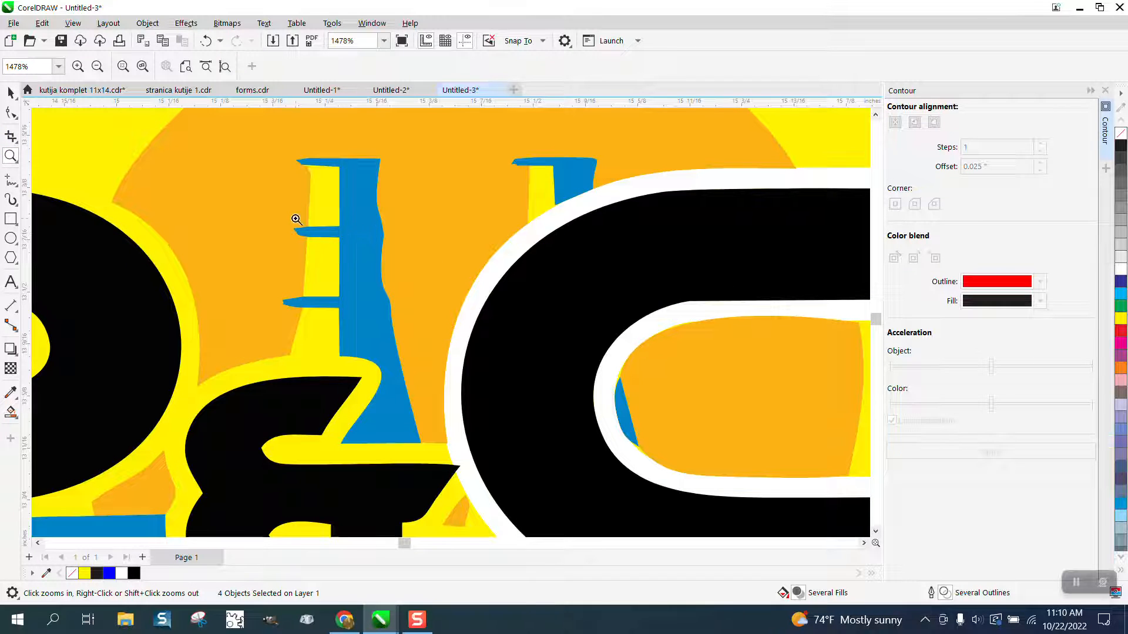
drag(269, 151, 392, 266)
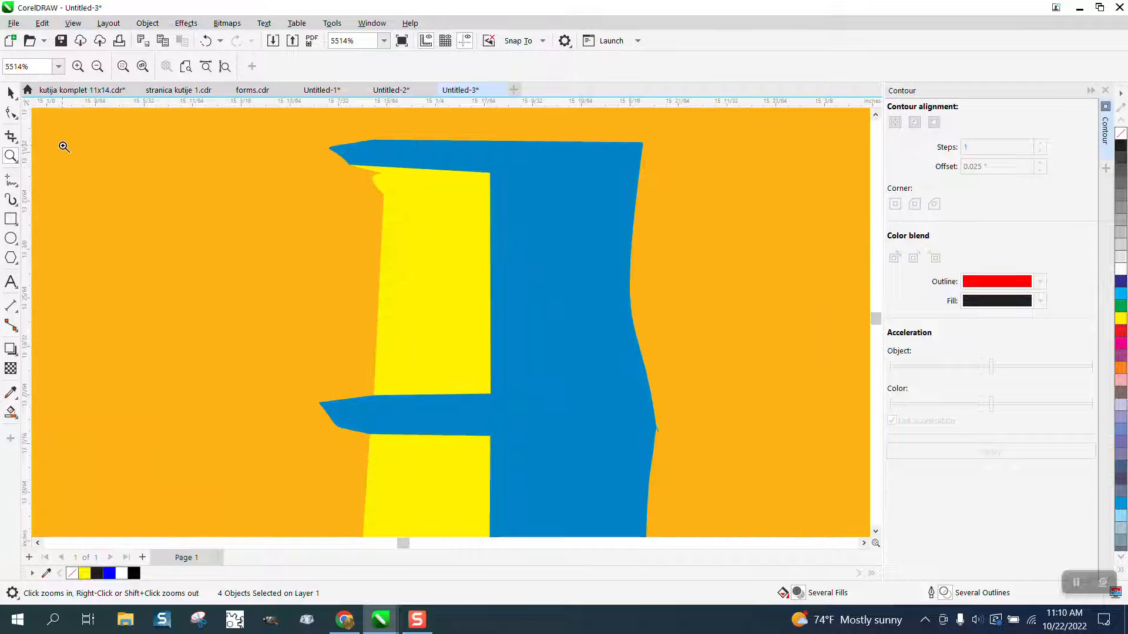
- Delete two stray nodes on the blue tower's left edge with the Shape tool
click(11, 113)
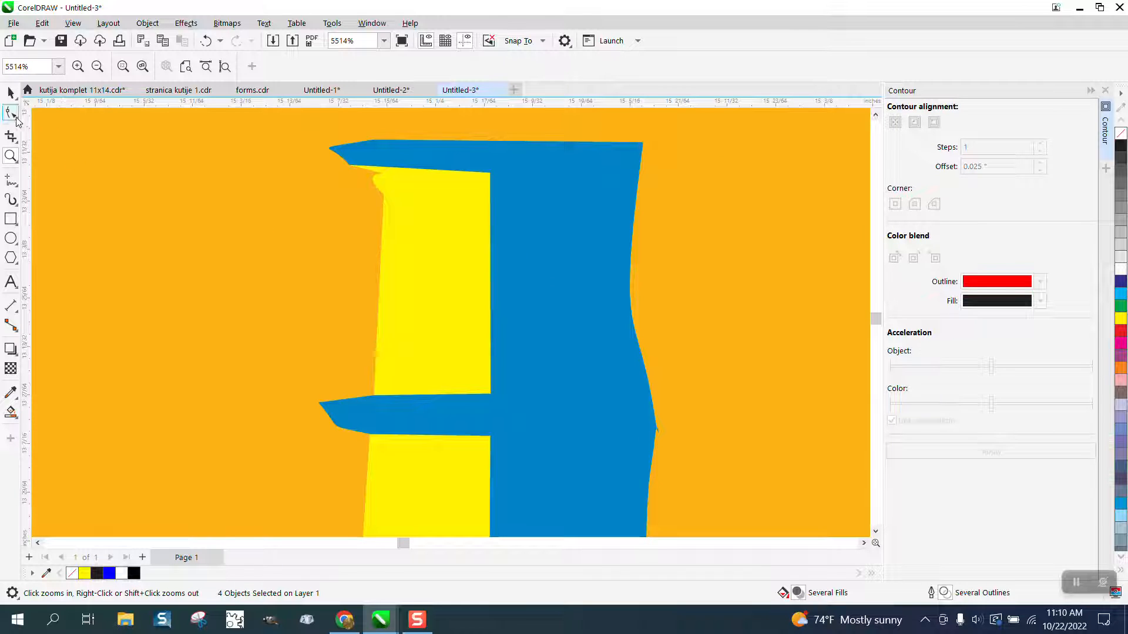
click(375, 187)
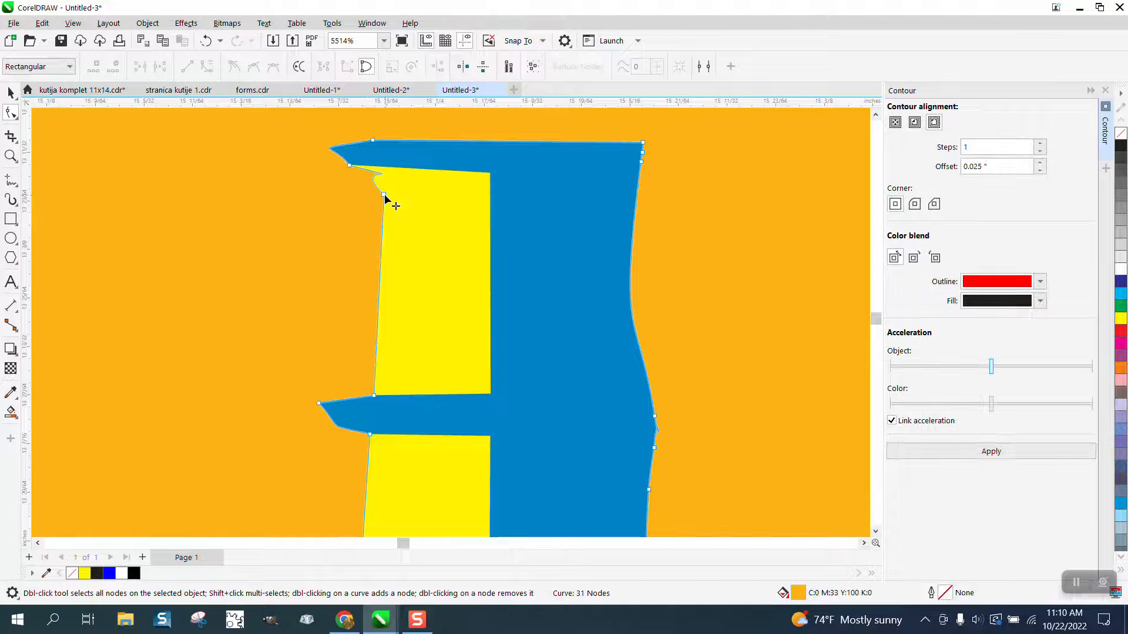
click(385, 195)
key(Delete)
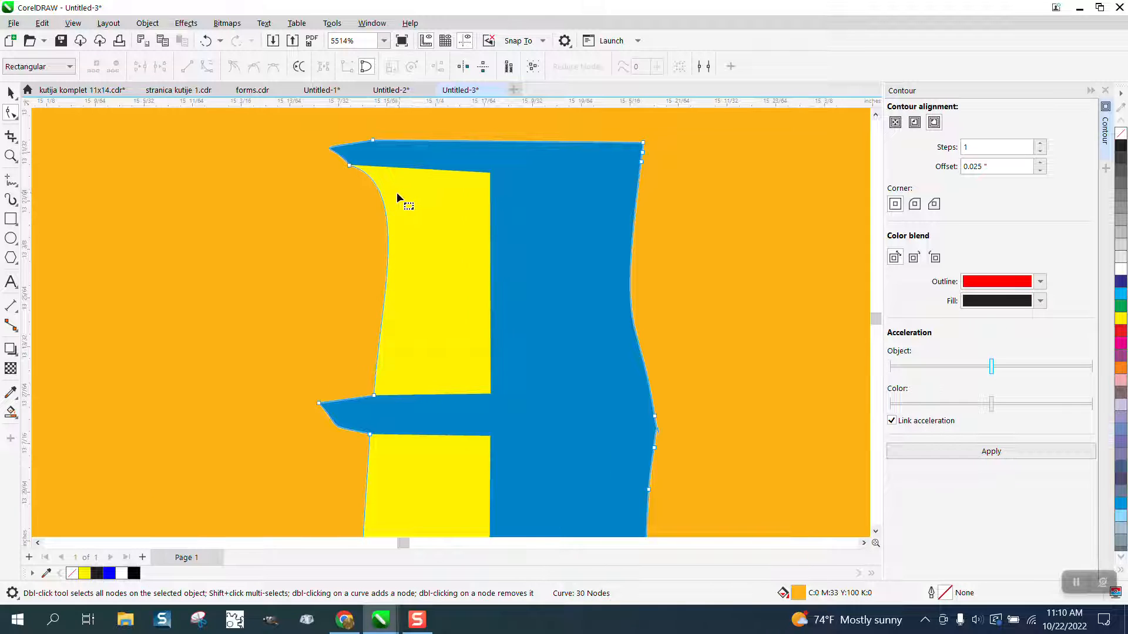
scroll(396, 193, down, 2)
double_click(351, 313)
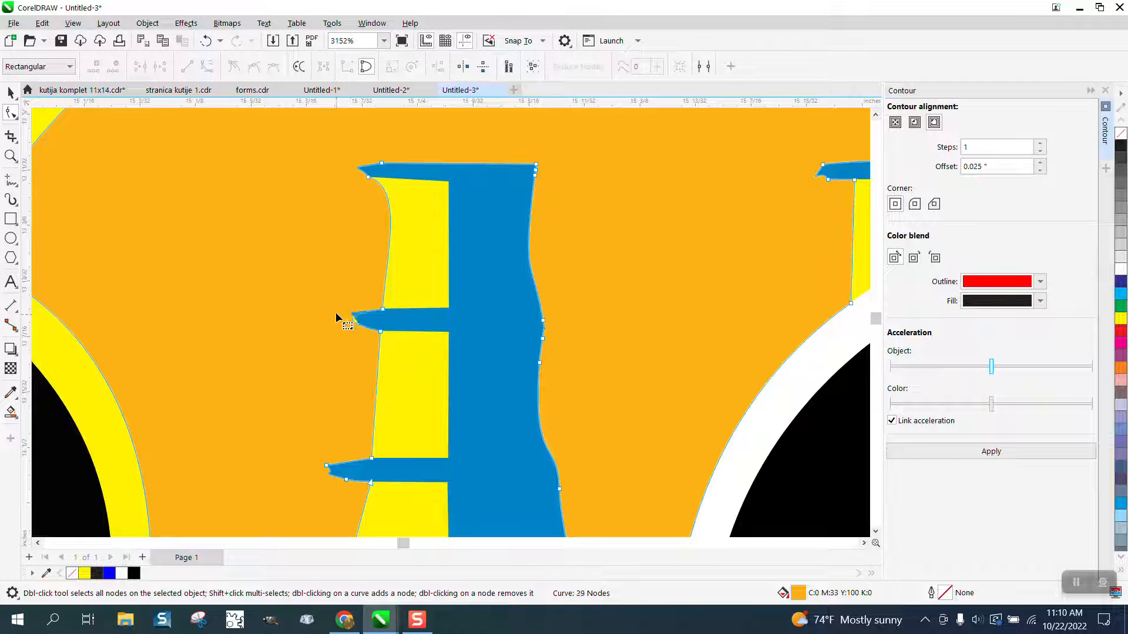
- Drag the overlapping orange tower-shaped piece up above the logo, out of the way
click(11, 91)
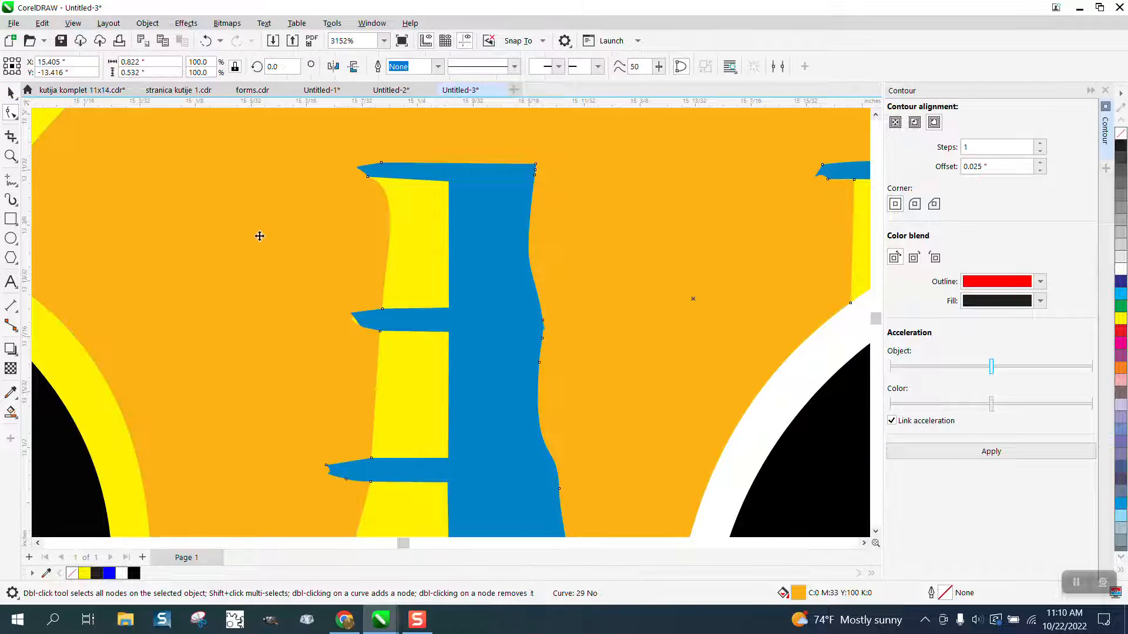
scroll(329, 271, down, 5)
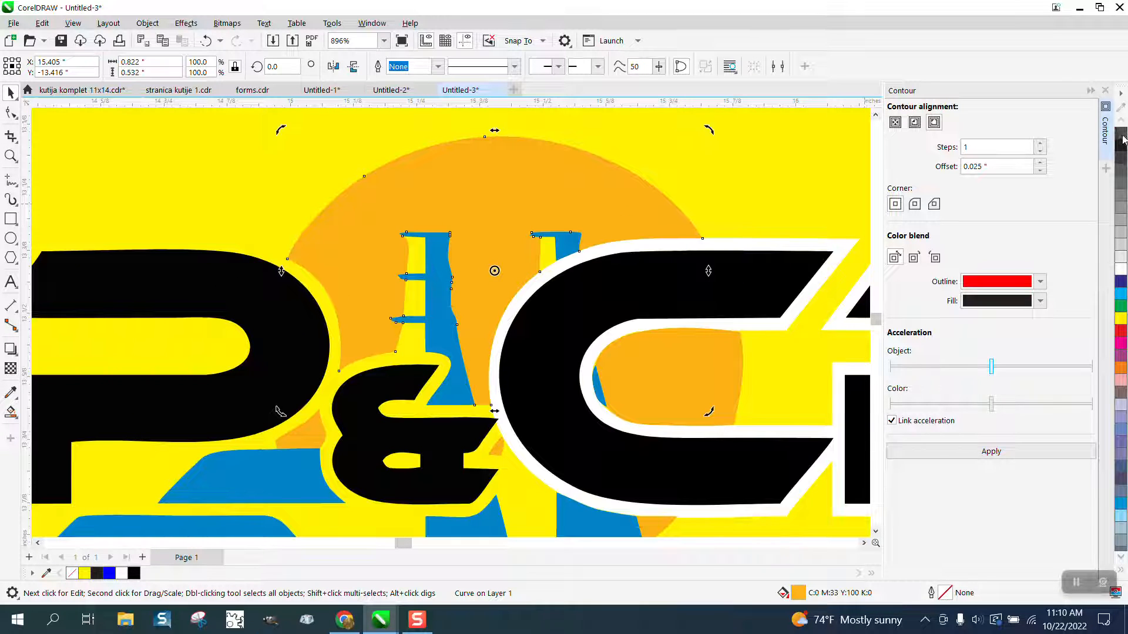
scroll(449, 320, down, 5)
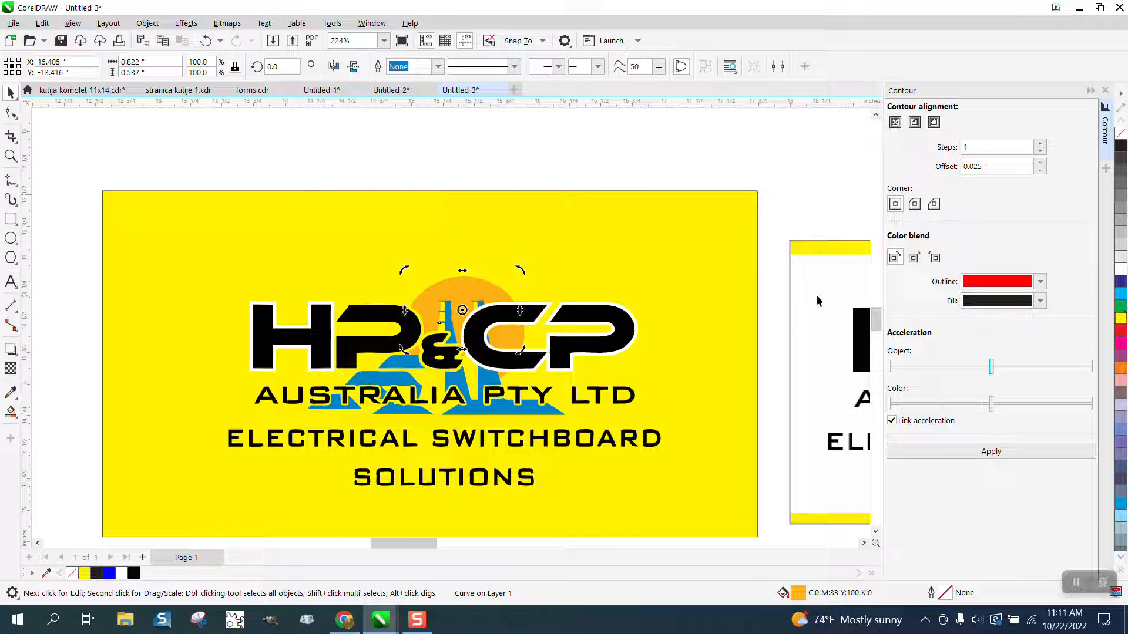
click(484, 295)
drag(484, 296, 424, 254)
click(380, 218)
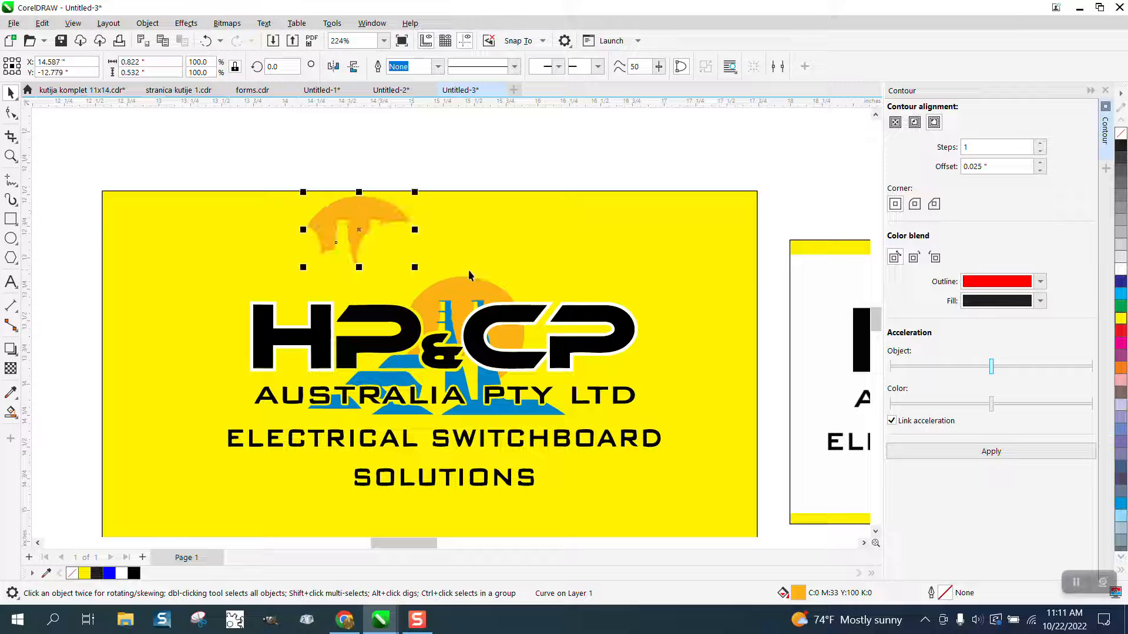
- Select the orange sun shape, remove its fill and give it a black Hairline outline
click(482, 291)
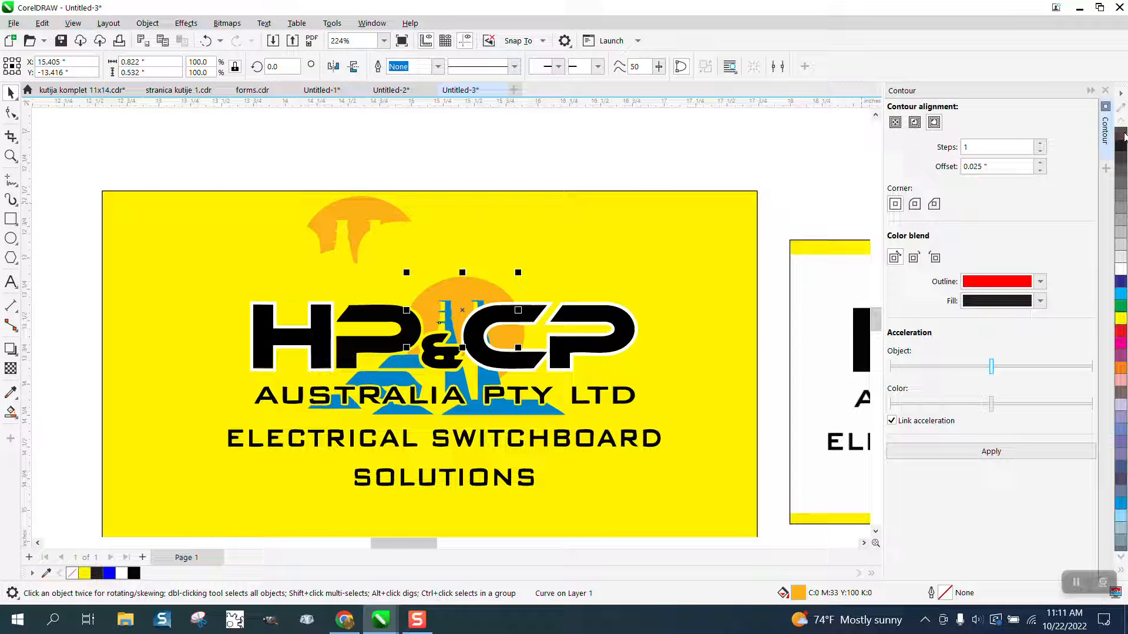
click(1121, 134)
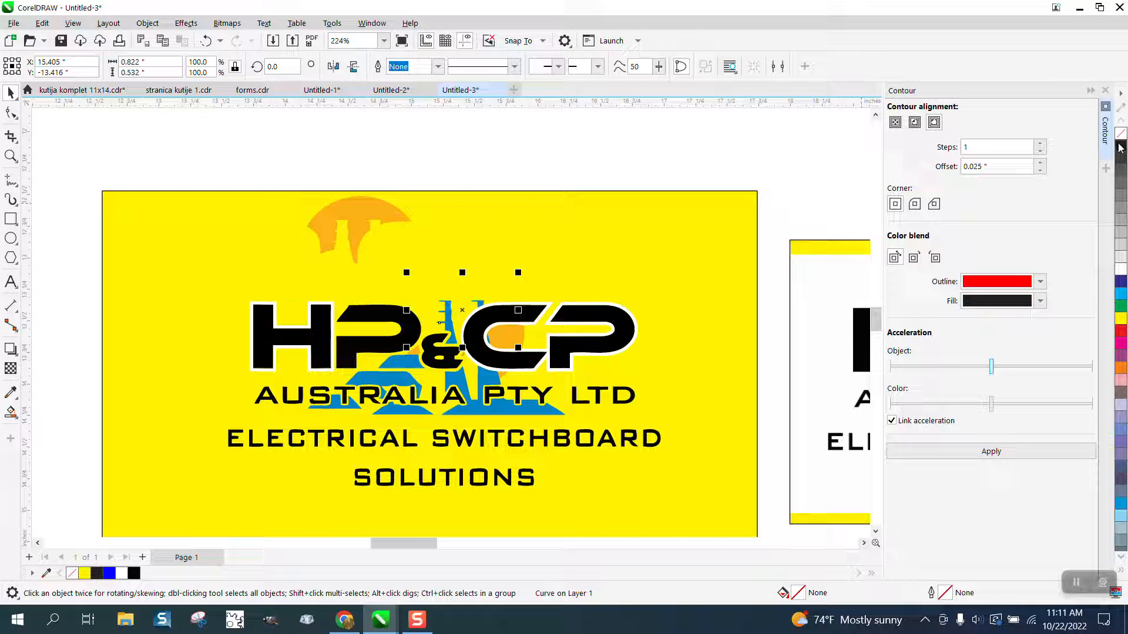
right_click(1120, 146)
click(437, 67)
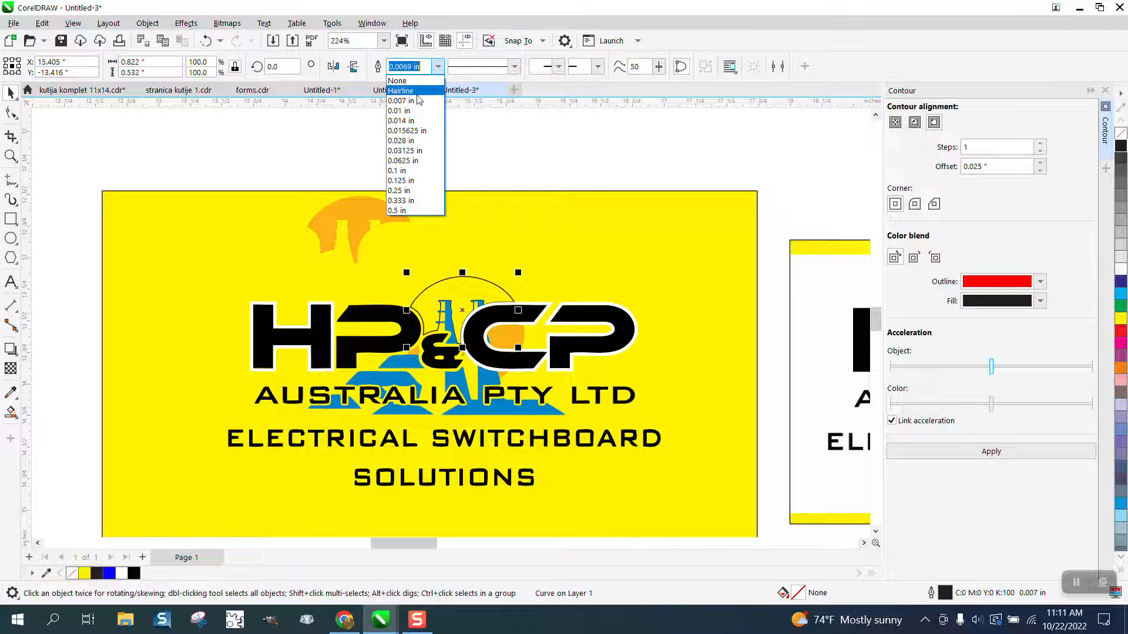
click(411, 88)
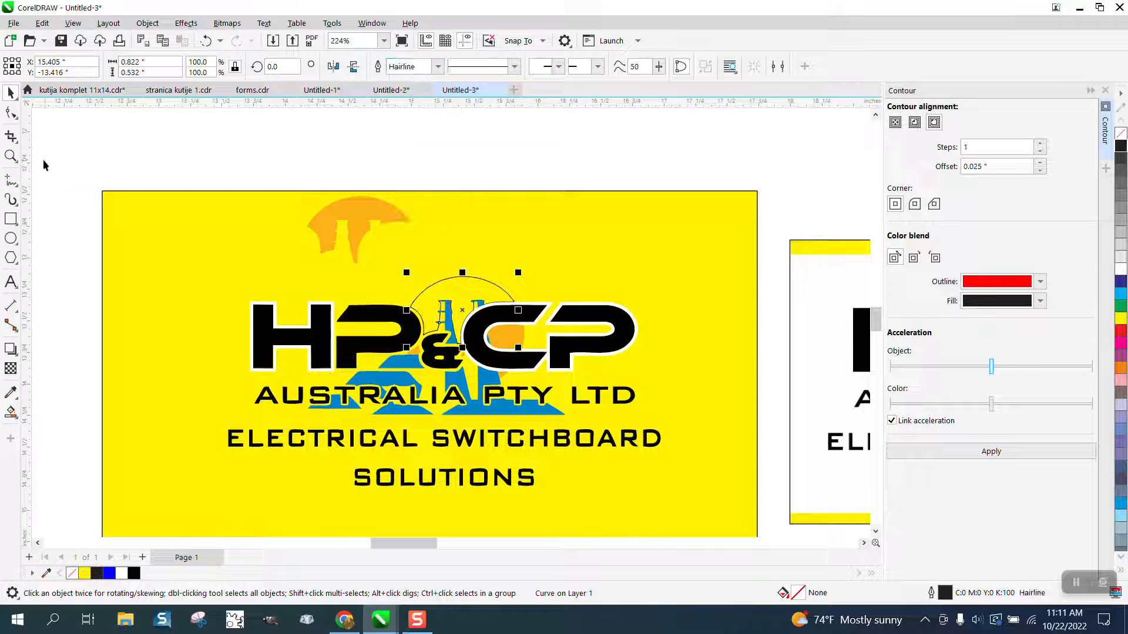
- Select the blue tower shape, remove its fill and give it a black Hairline outline
click(10, 156)
click(461, 310)
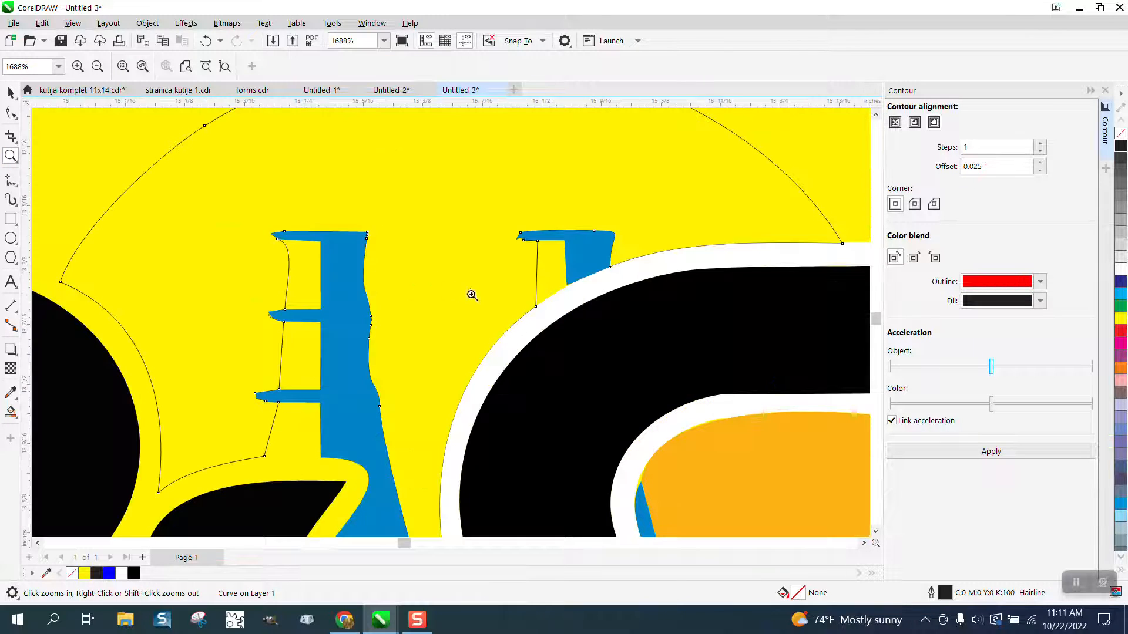
drag(255, 310, 326, 336)
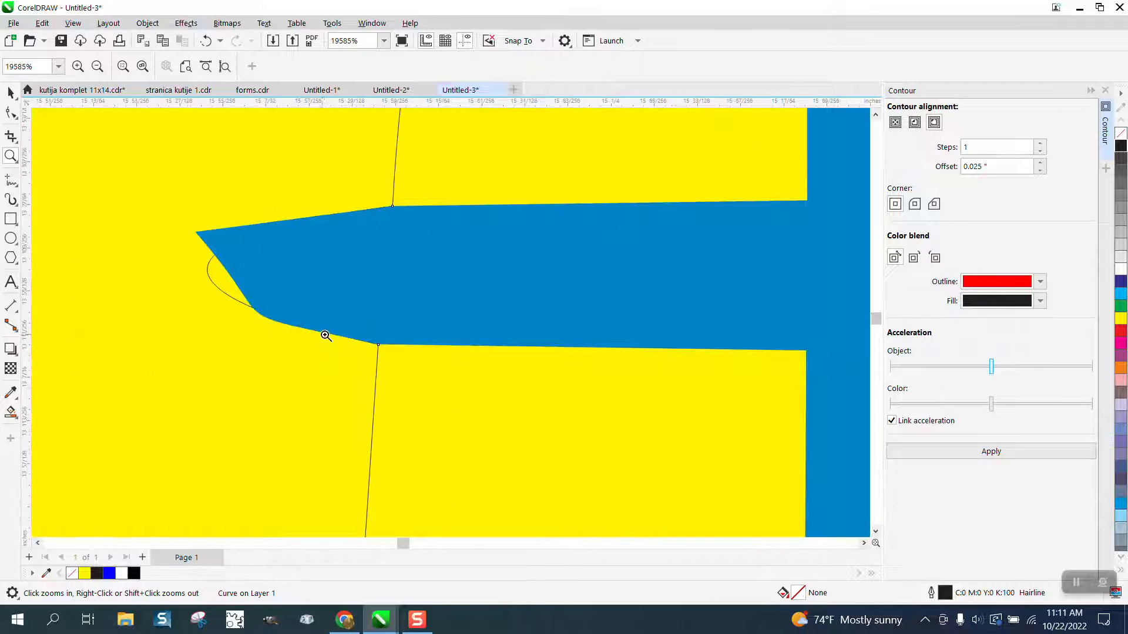
click(10, 92)
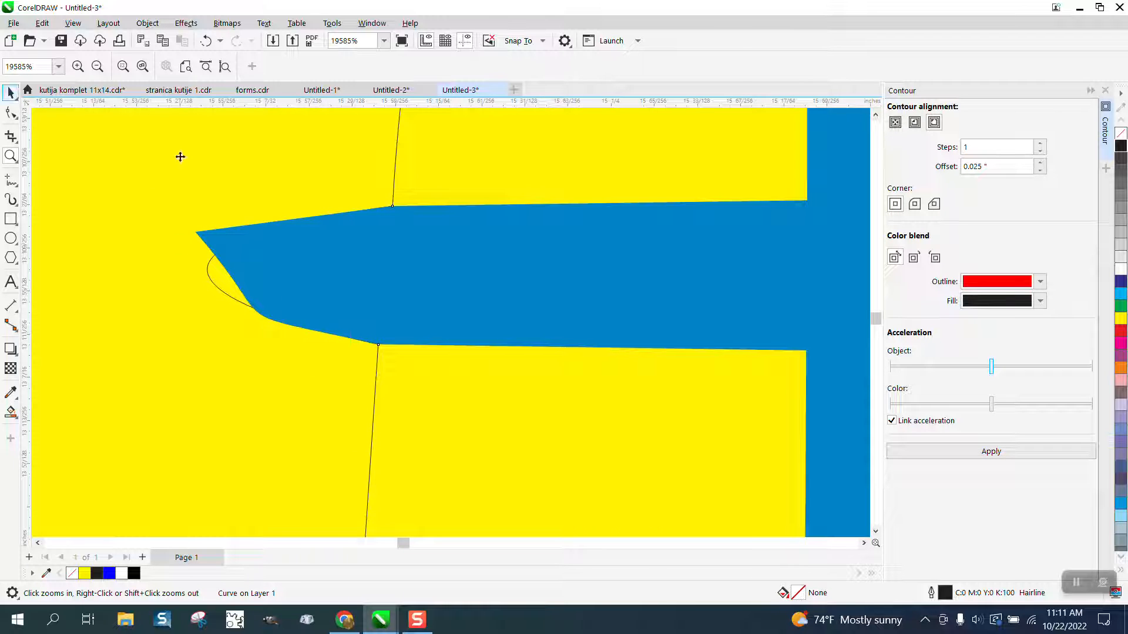
click(427, 249)
scroll(426, 249, down, 1)
scroll(434, 254, down, 6)
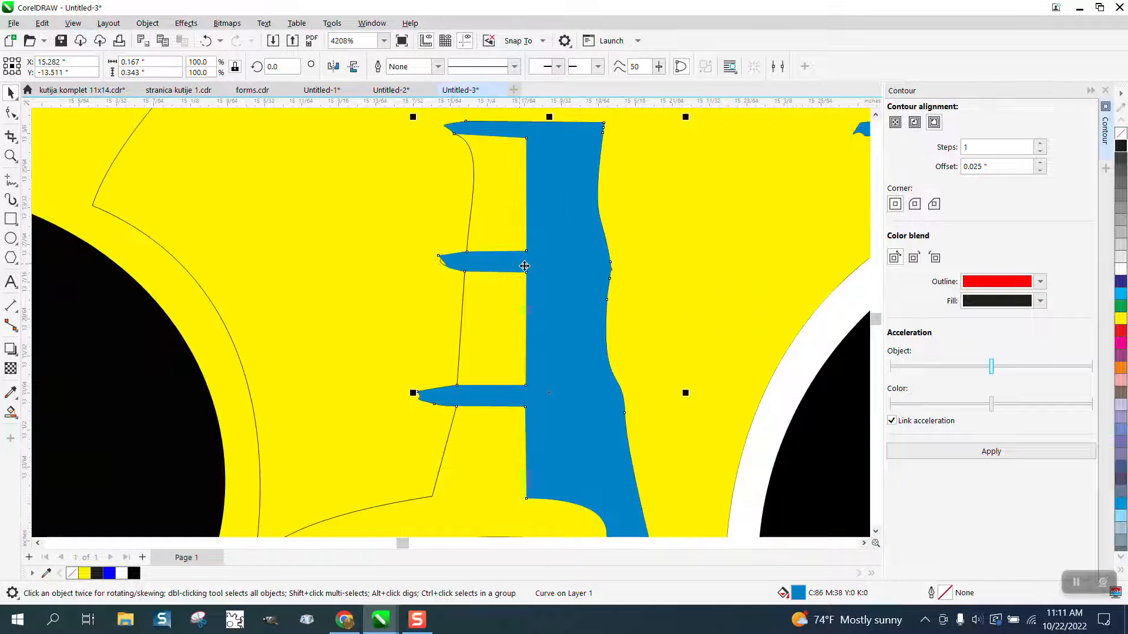
click(1121, 134)
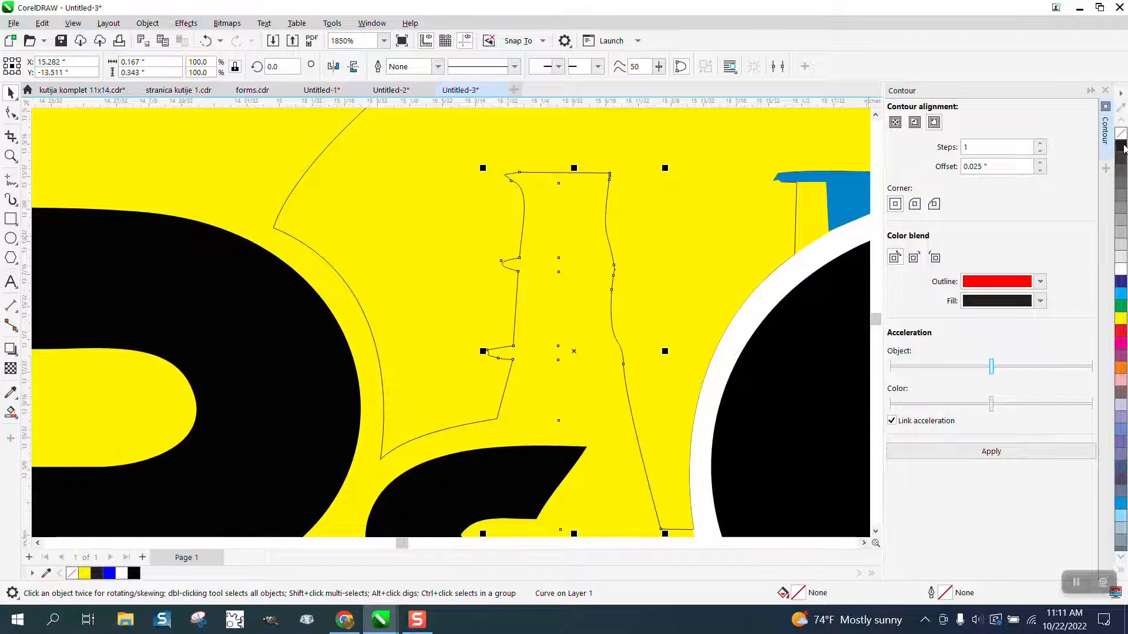
right_click(1121, 145)
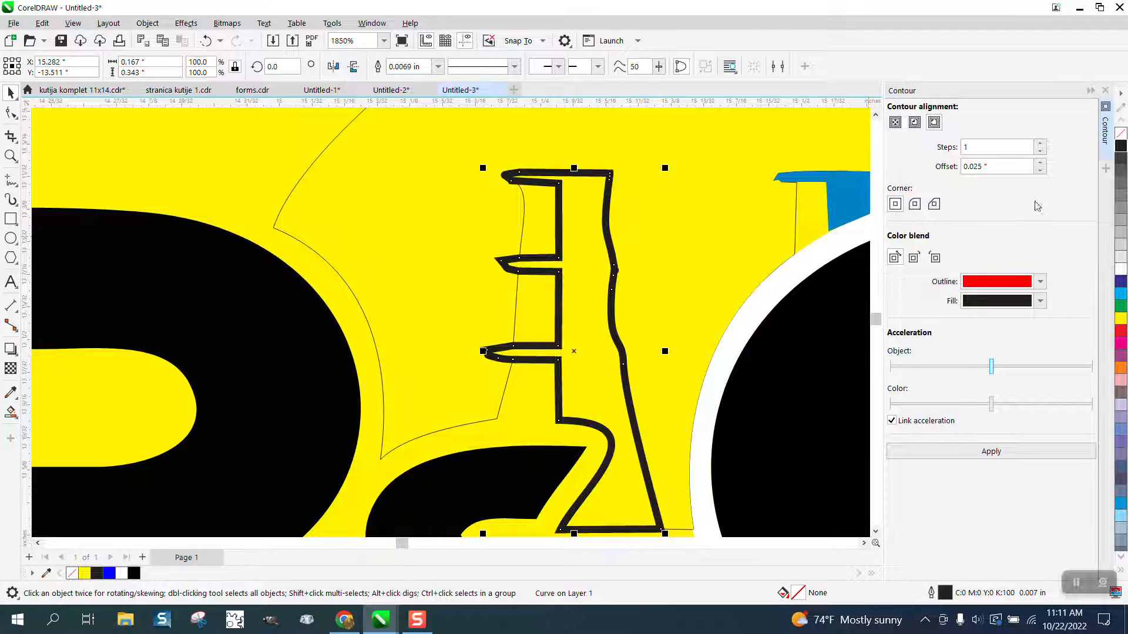
click(439, 66)
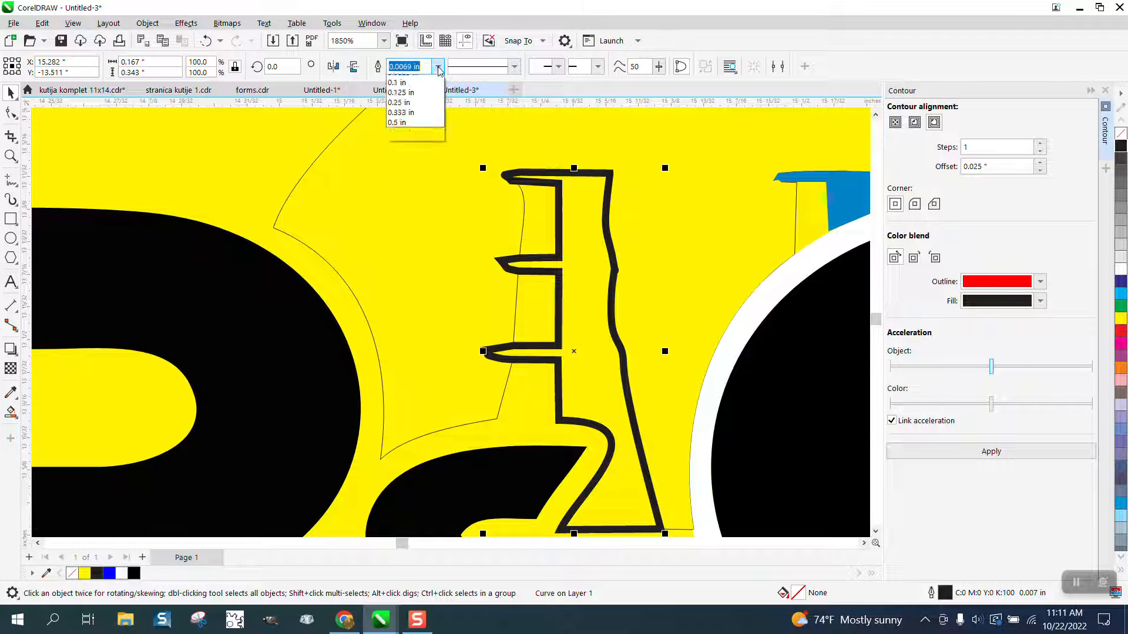
click(421, 92)
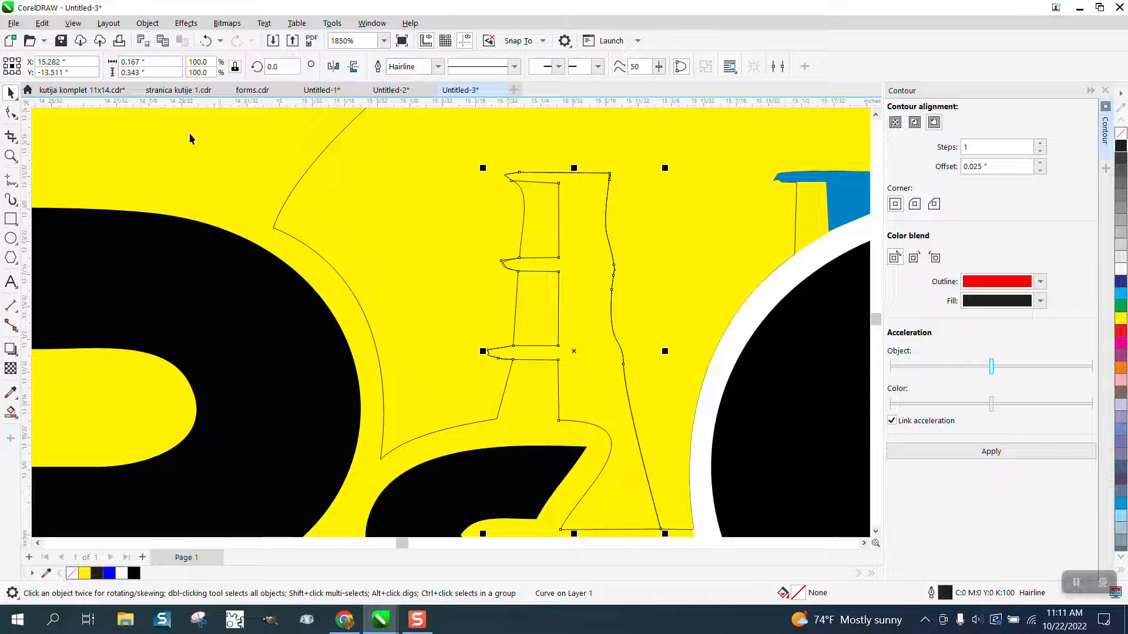
- Delete the tower's crossbar tip segment where it overlaps the sun circle using Virtual Segment Delete
click(11, 156)
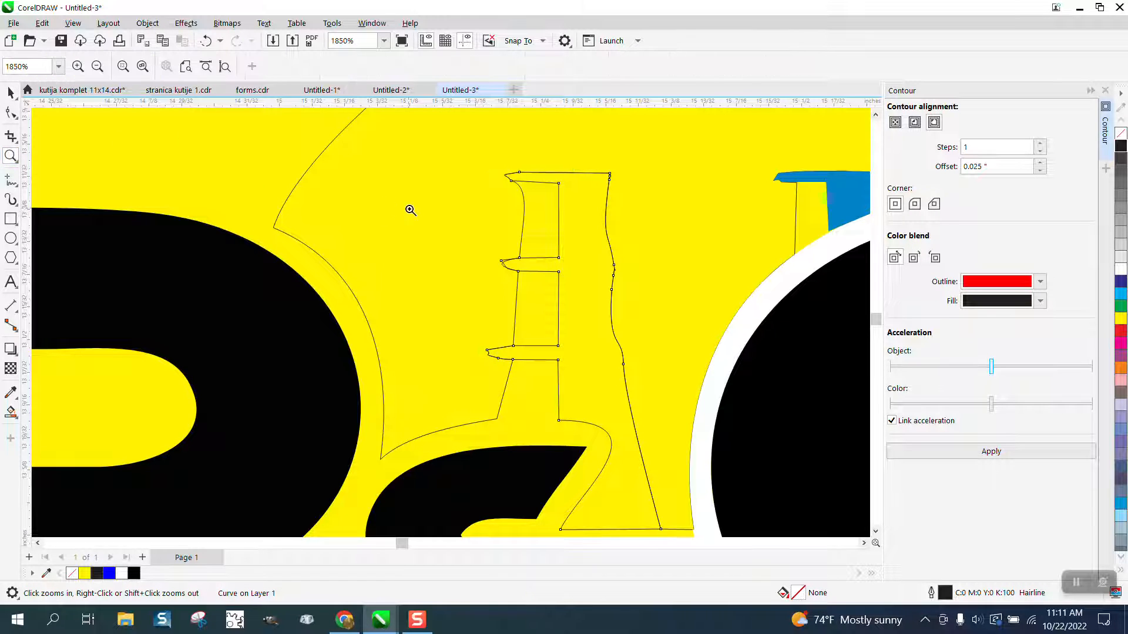
drag(407, 208, 584, 305)
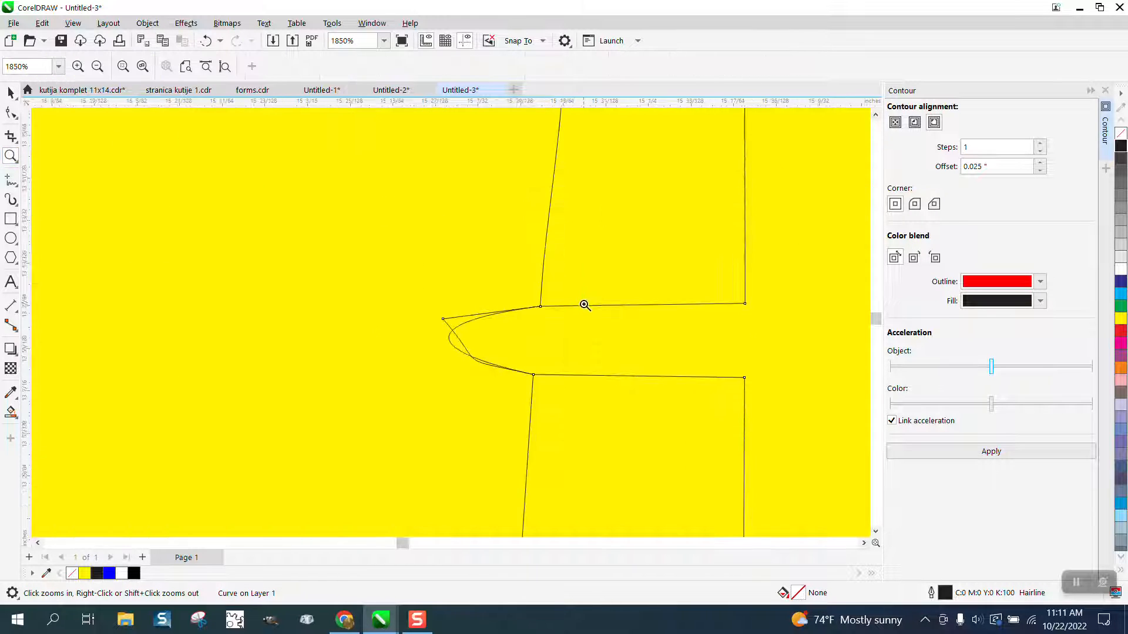
click(10, 137)
click(55, 168)
click(454, 316)
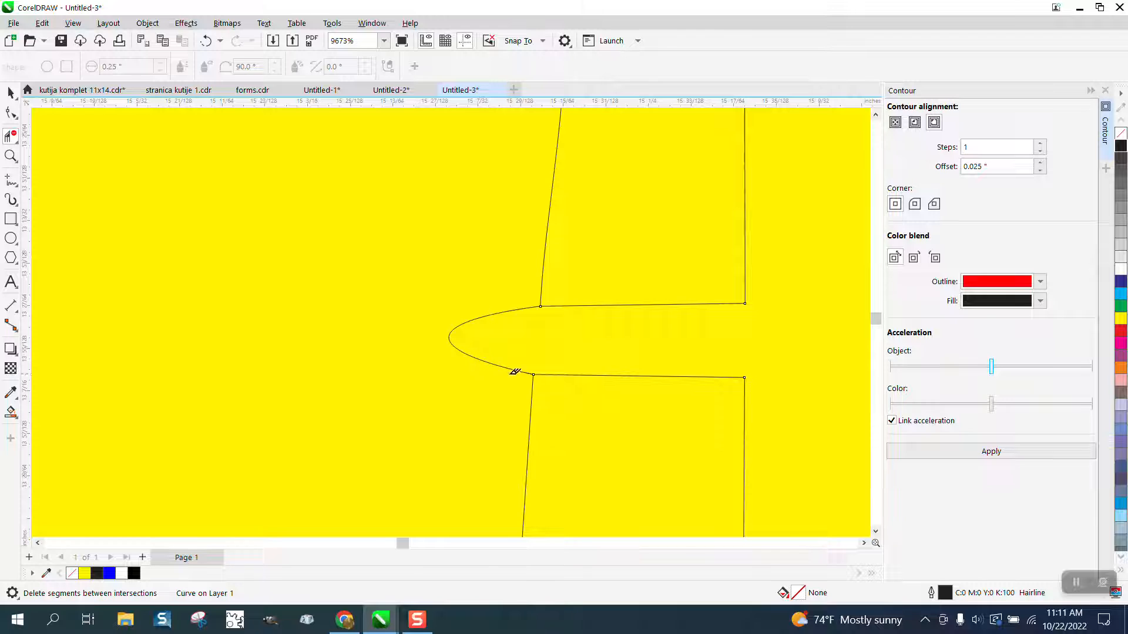
- Sample the logo's blue with the eyedropper and Smart Fill the tower's interior with it
scroll(532, 344, down, 4)
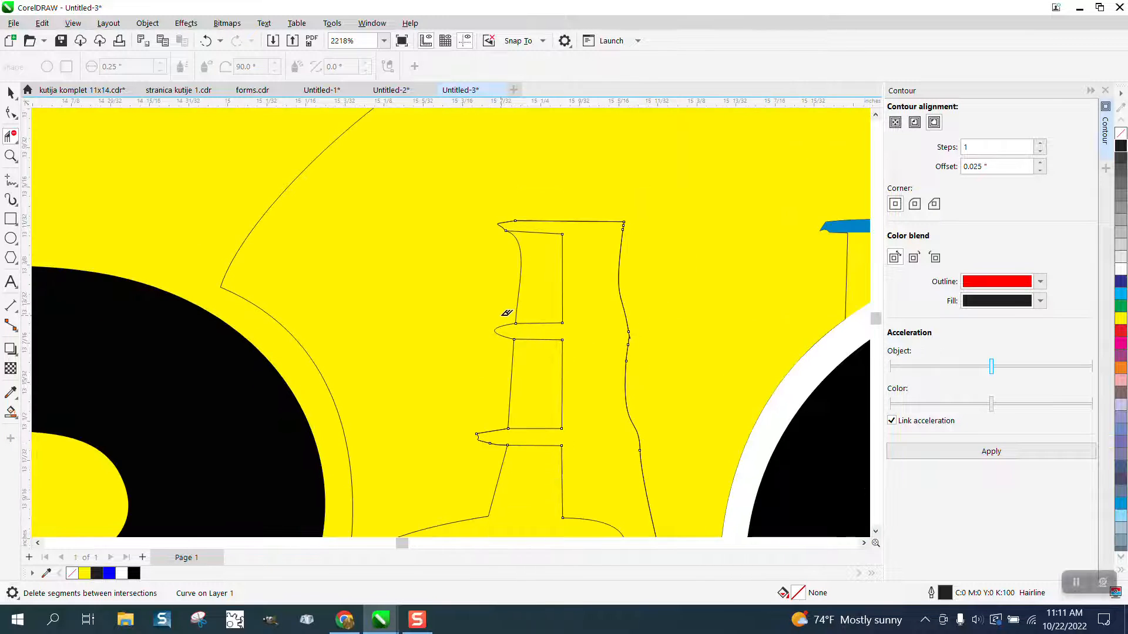
scroll(389, 241, down, 2)
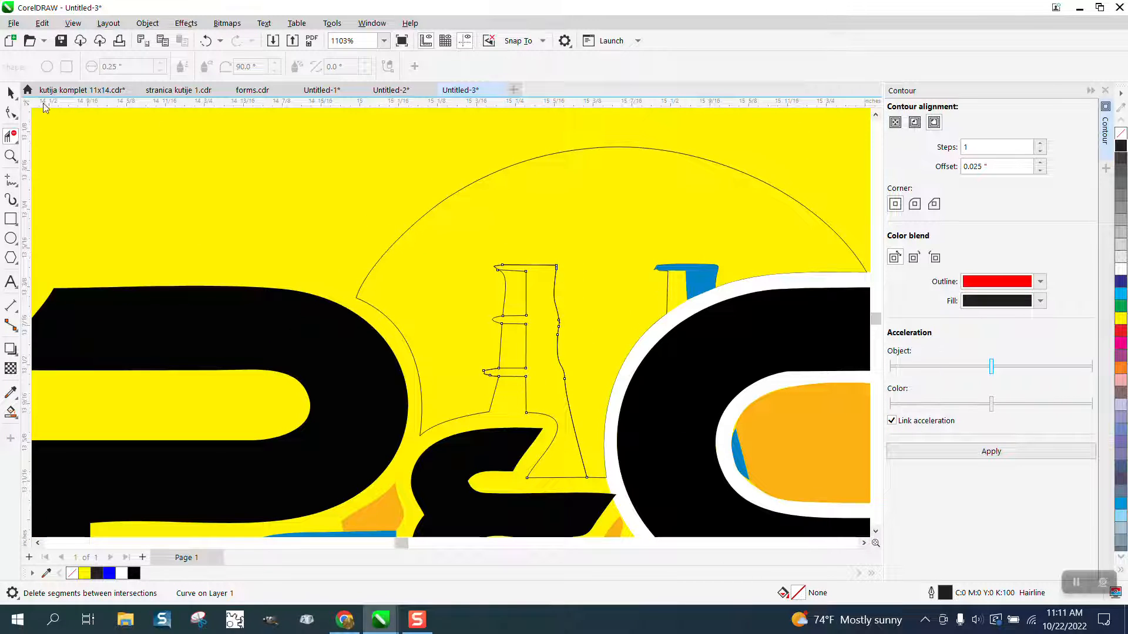
click(10, 92)
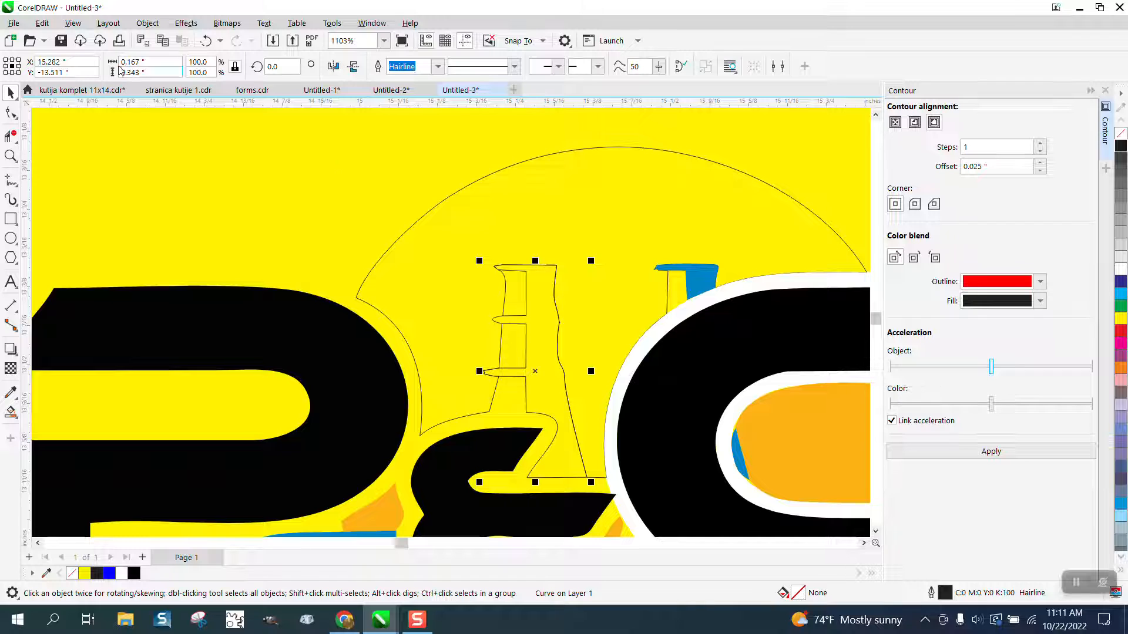
click(11, 411)
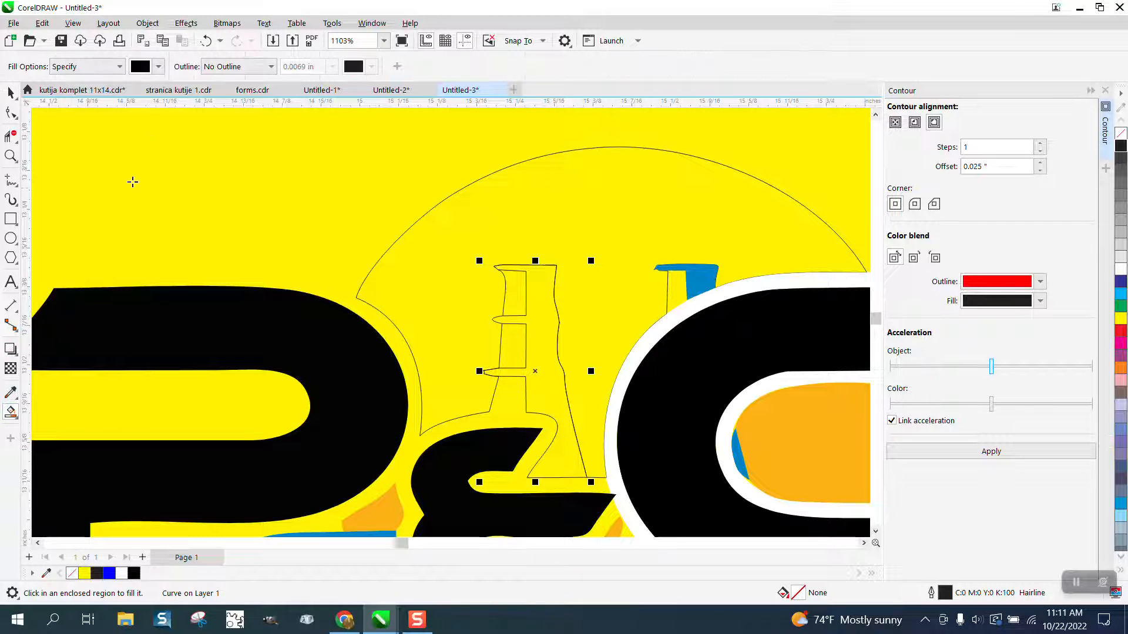
click(159, 67)
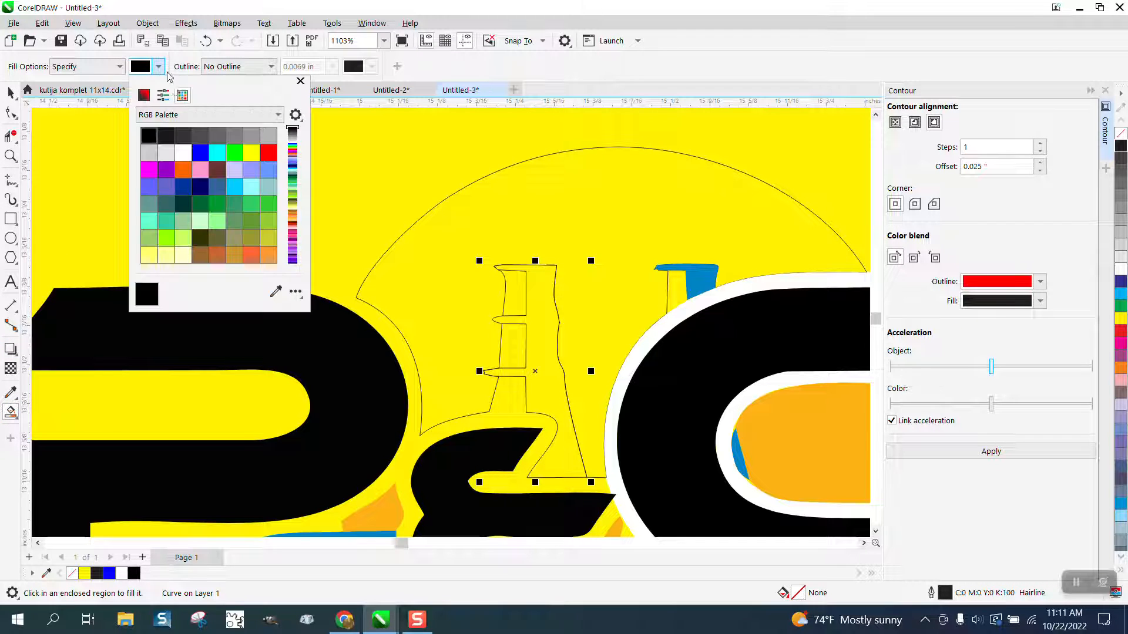
click(273, 292)
click(696, 273)
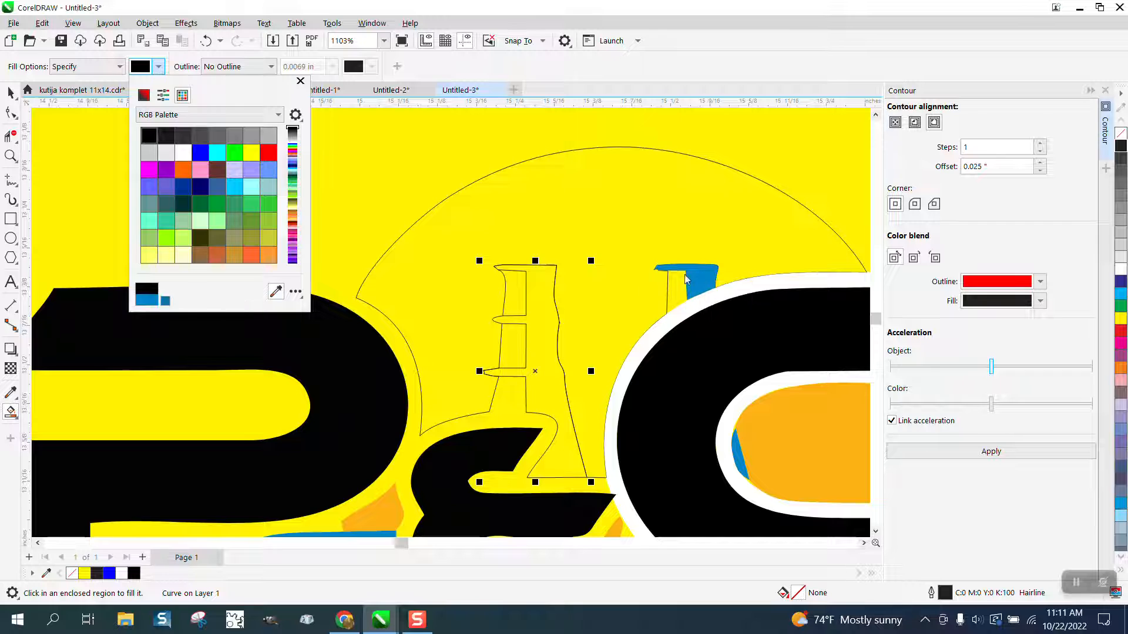
click(541, 297)
click(545, 297)
scroll(484, 286, down, 3)
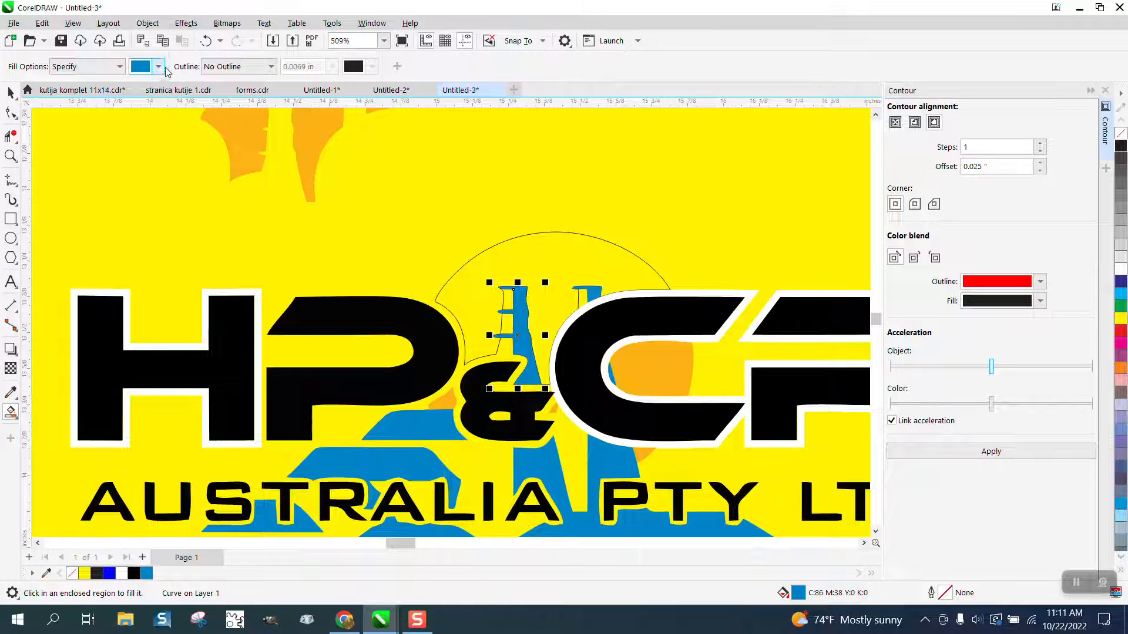
- Sample the orange colour and Smart Fill the sun area behind the tower with it
click(159, 67)
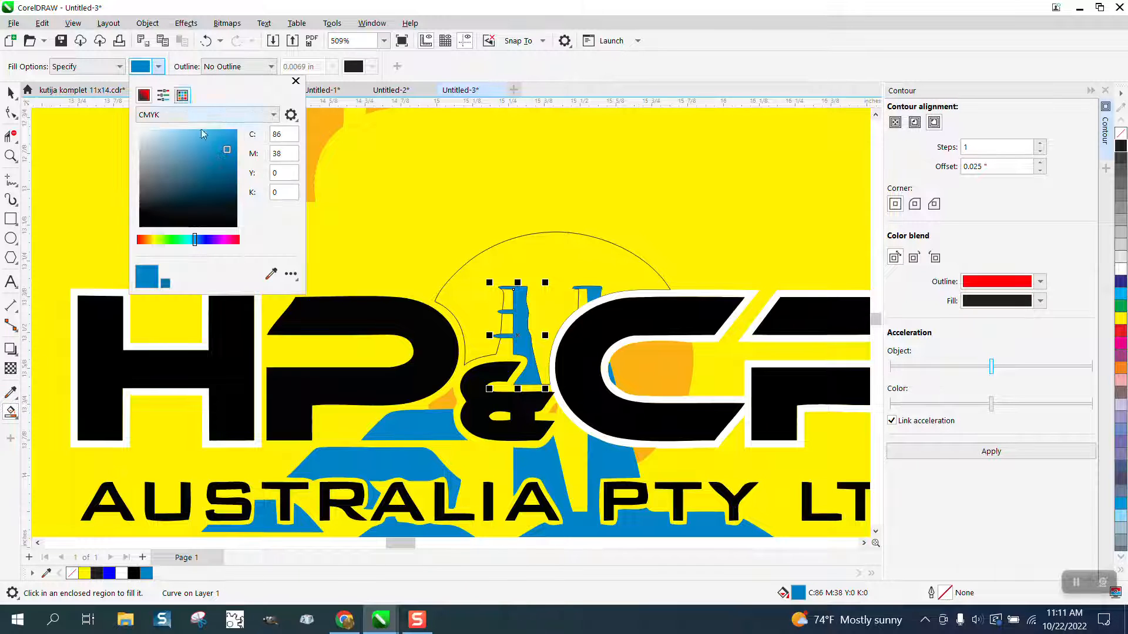
click(271, 274)
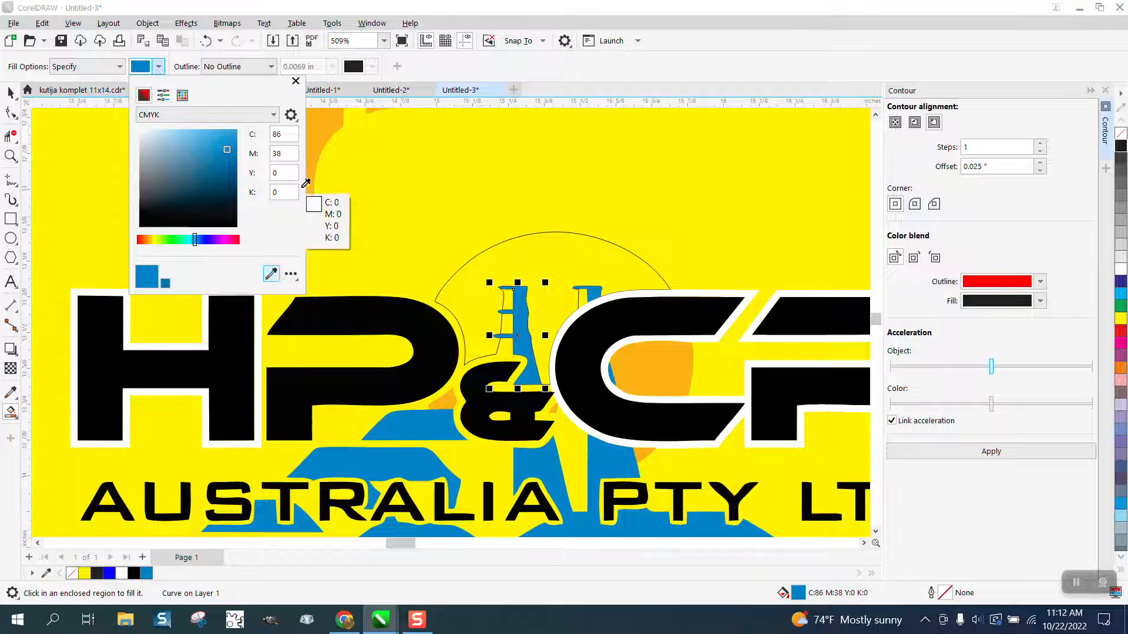
click(321, 127)
click(515, 261)
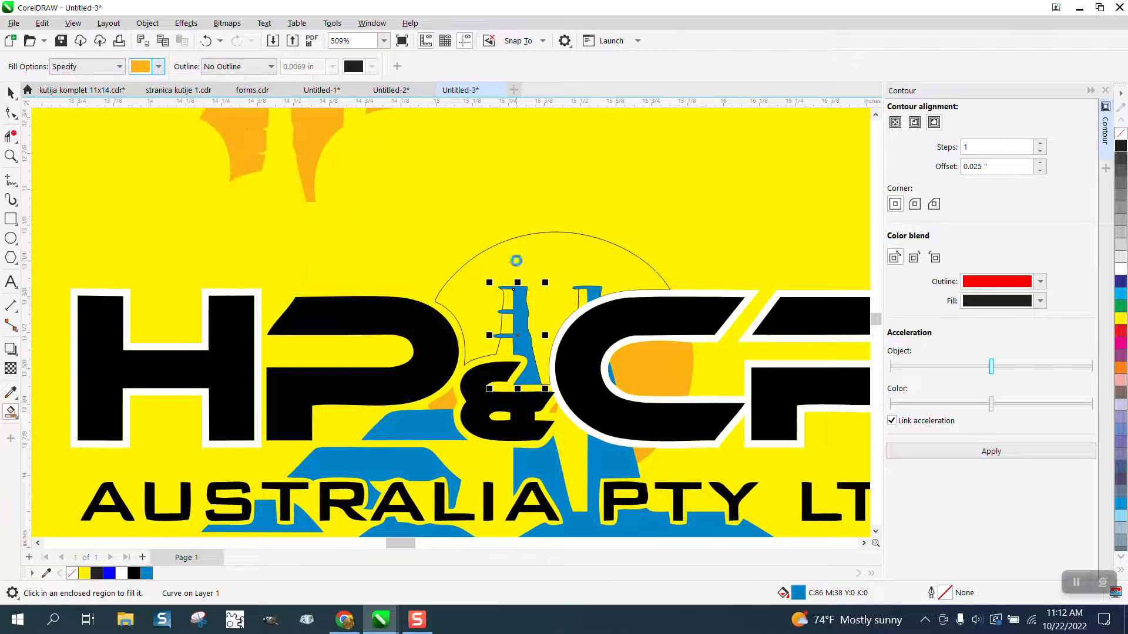
click(518, 261)
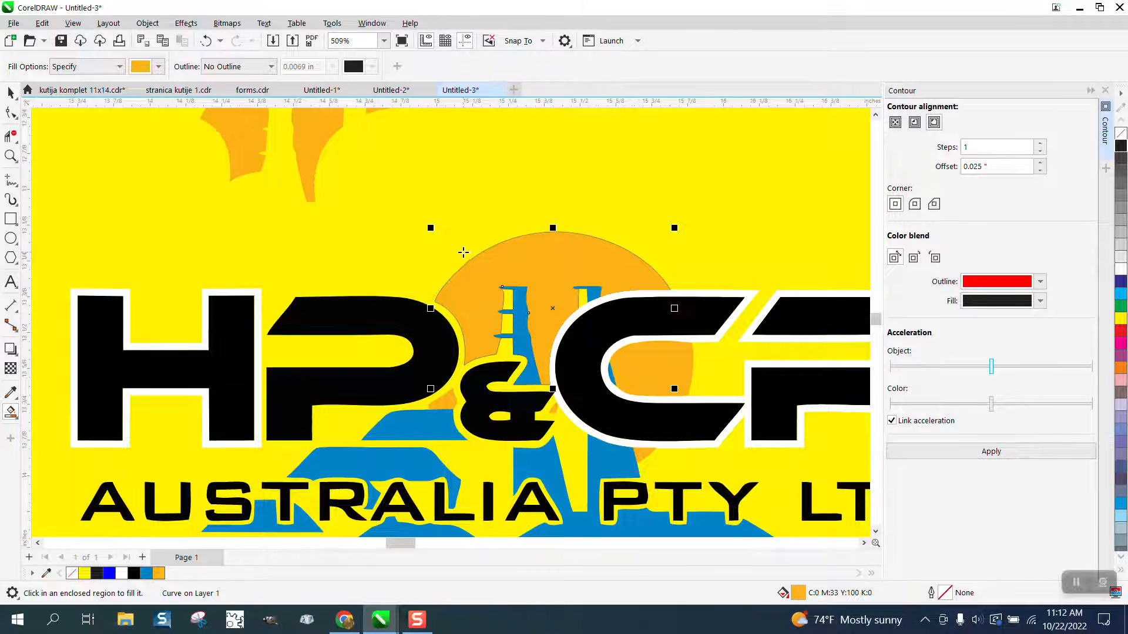
scroll(464, 253, down, 4)
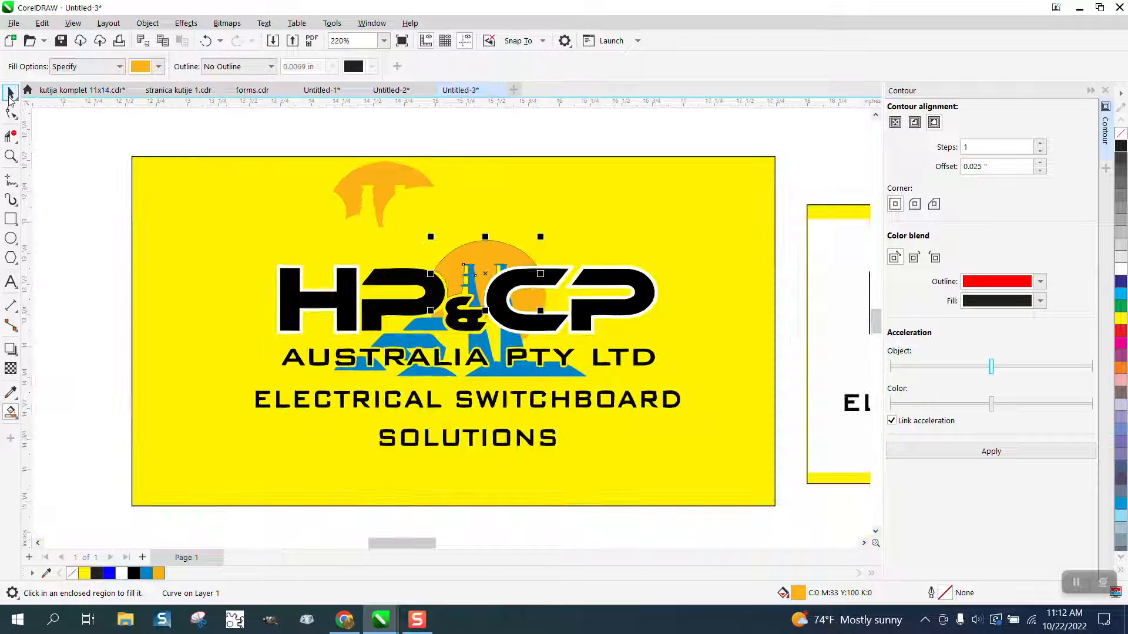
- Select the stray orange piece above the logo and delete it
click(10, 94)
drag(261, 139, 474, 235)
key(Delete)
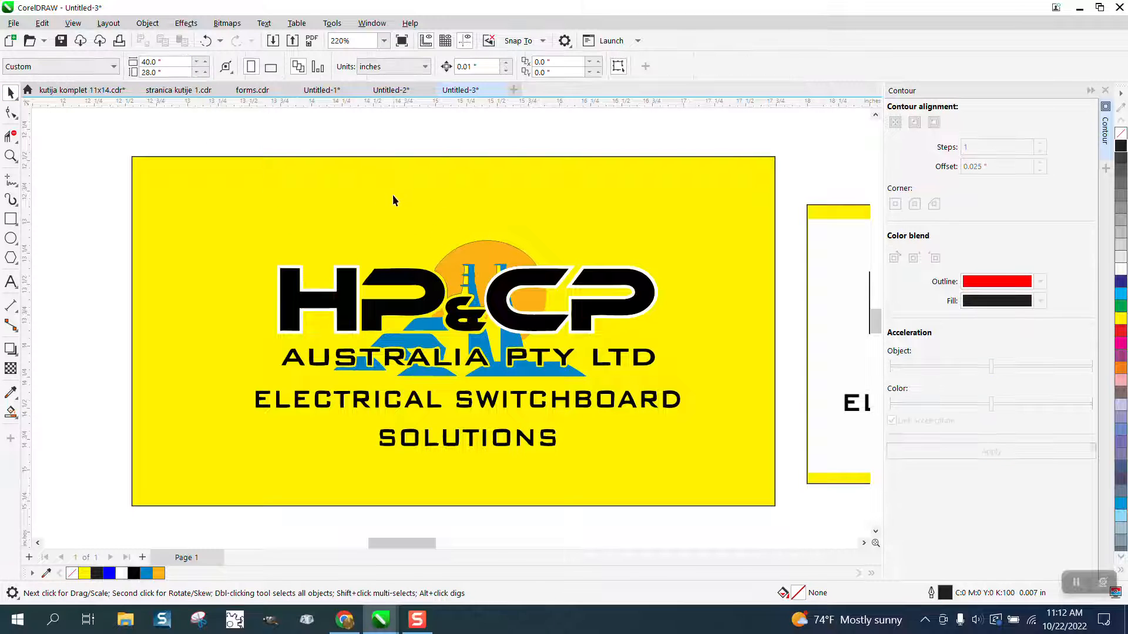